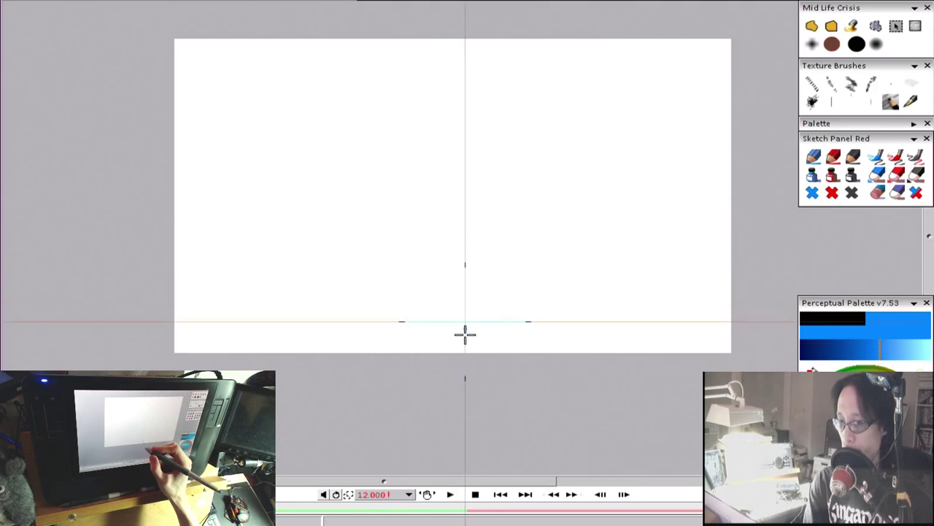
pyautogui.scroll(1, 431, 288)
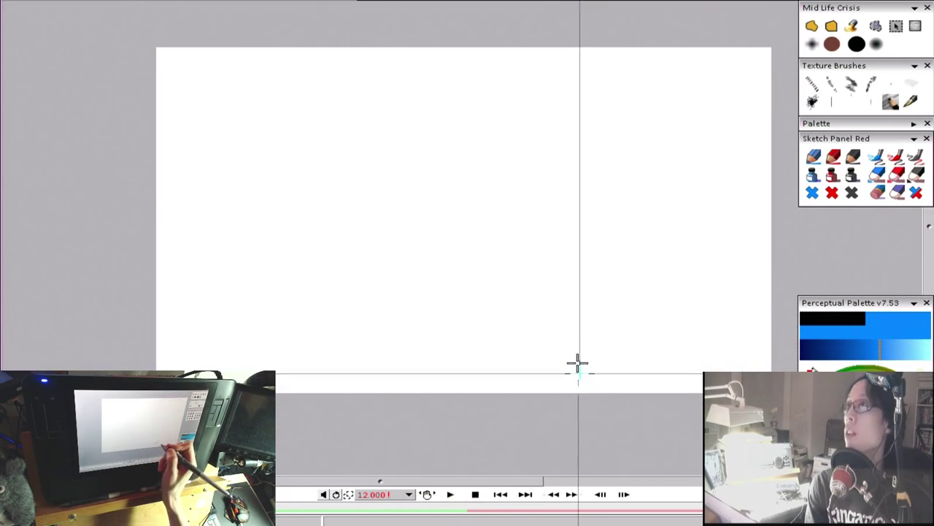
pyautogui.moveTo(438, 273)
pyautogui.mouseDown()
pyautogui.moveTo(476, 273)
pyautogui.moveTo(462, 239)
pyautogui.moveTo(358, 248)
pyautogui.moveTo(462, 261)
pyautogui.moveTo(446, 275)
pyautogui.moveTo(291, 283)
pyautogui.mouseUp()
pyautogui.moveTo(550, 236); pyautogui.dragTo(245, 300)
pyautogui.moveTo(355, 234); pyautogui.dragTo(655, 359)
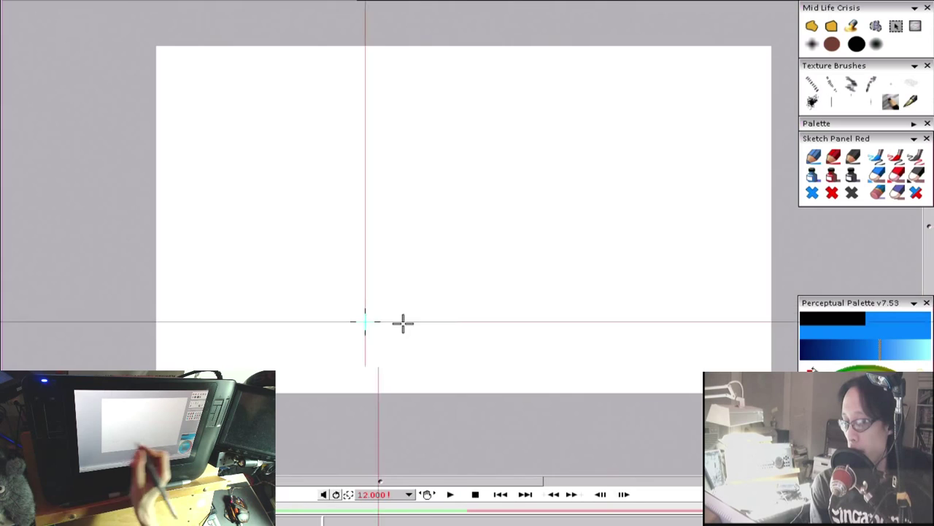
# Sketch a long horizontal ground line with several overlapping blue pencil strokes across the lower part of the canvas.
pyautogui.moveTo(218, 322); pyautogui.dragTo(740, 321)
pyautogui.moveTo(604, 317); pyautogui.dragTo(216, 317)
pyautogui.moveTo(211, 322); pyautogui.dragTo(722, 325)
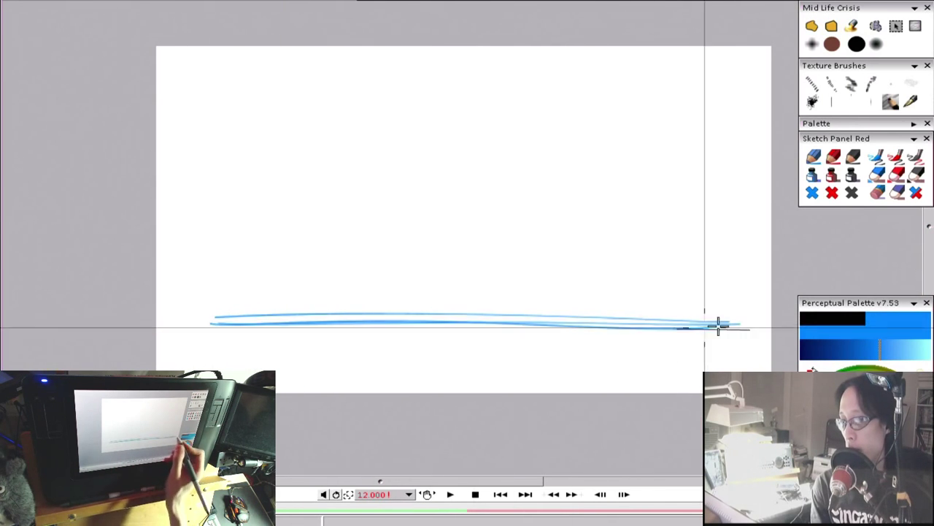
pyautogui.click(740, 318)
pyautogui.moveTo(463, 306)
pyautogui.mouseDown()
pyautogui.moveTo(544, 283)
pyautogui.moveTo(549, 380)
pyautogui.mouseUp()
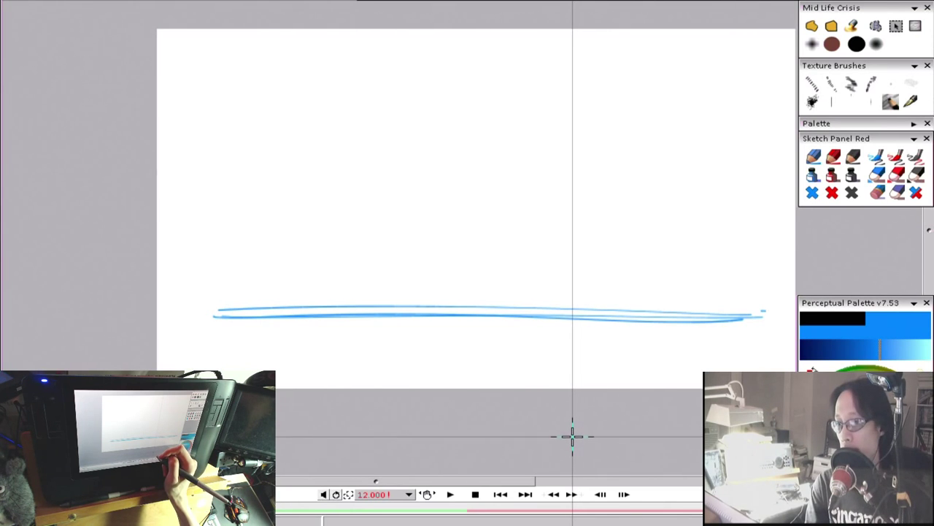
pyautogui.moveTo(257, 315); pyautogui.dragTo(704, 315)
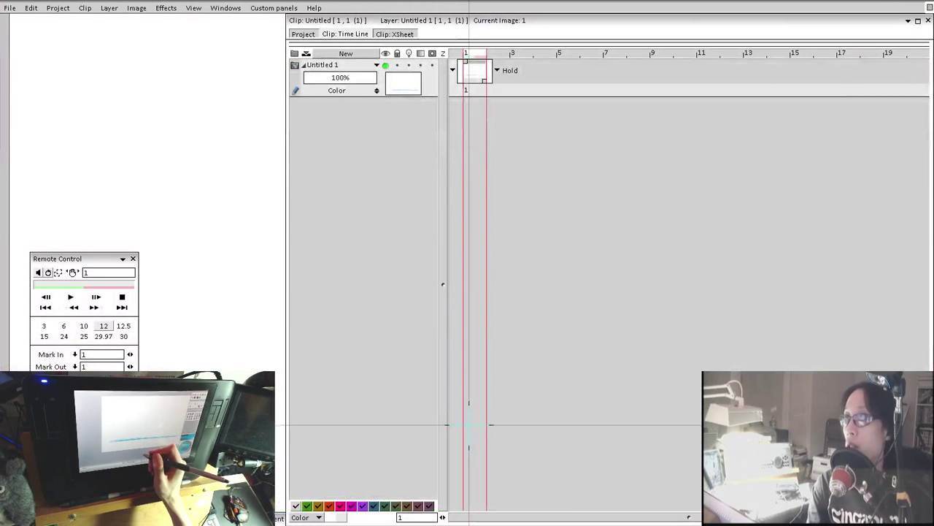
# Add a new animation layer and sketch a roughly square box in blue standing on the ground line, doubling its vertical sides.
pyautogui.hotkey('ctrl', 'n')
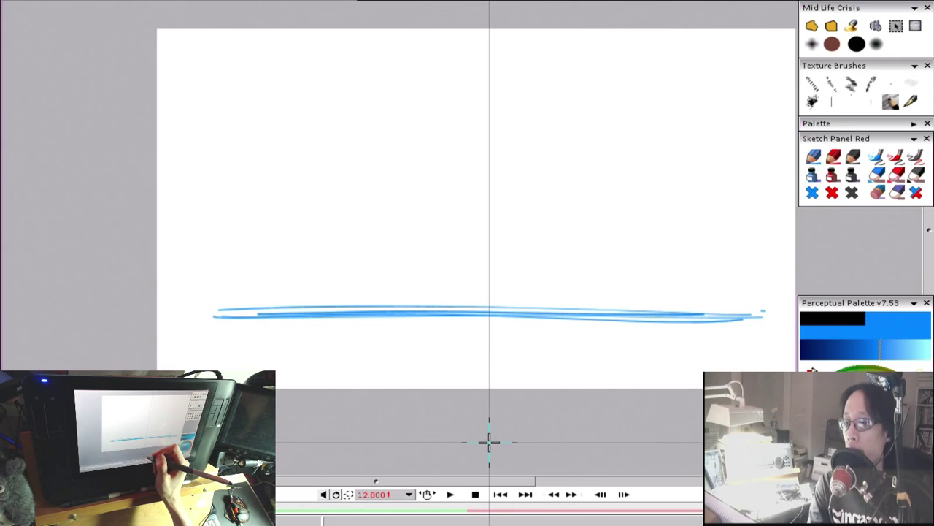
pyautogui.scroll(3, 442, 313)
pyautogui.moveTo(560, 243); pyautogui.dragTo(546, 282)
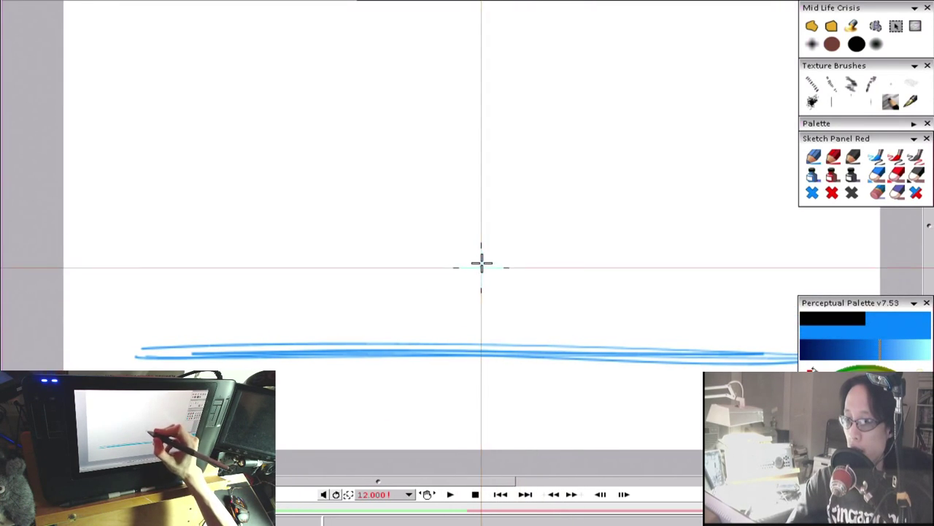
pyautogui.moveTo(482, 251)
pyautogui.mouseDown()
pyautogui.moveTo(484, 342)
pyautogui.moveTo(582, 250)
pyautogui.moveTo(610, 252)
pyautogui.mouseUp()
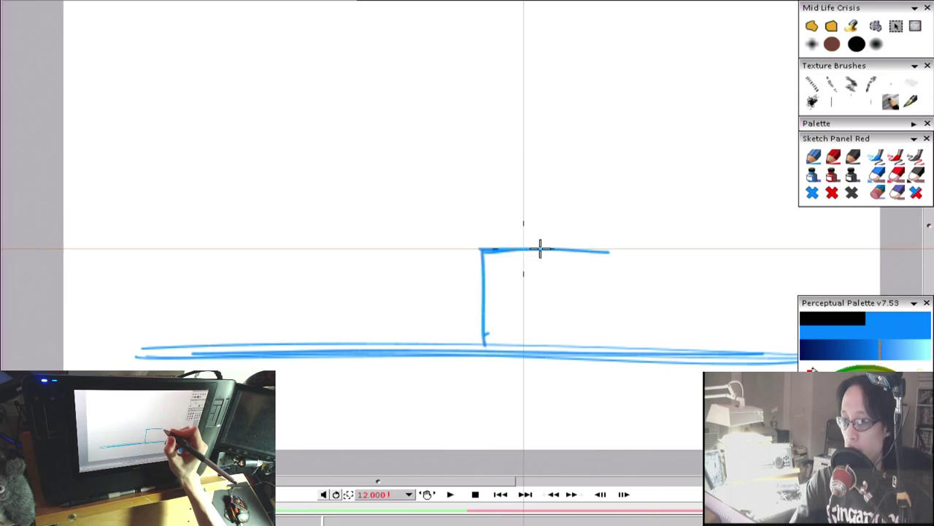
pyautogui.moveTo(540, 249); pyautogui.dragTo(608, 253)
pyautogui.moveTo(598, 248)
pyautogui.mouseDown()
pyautogui.moveTo(596, 307)
pyautogui.moveTo(597, 347)
pyautogui.mouseUp()
pyautogui.moveTo(609, 247); pyautogui.dragTo(602, 358)
pyautogui.moveTo(611, 315); pyautogui.dragTo(605, 335)
pyautogui.moveTo(490, 349)
pyautogui.mouseDown()
pyautogui.moveTo(629, 349)
pyautogui.moveTo(588, 357)
pyautogui.mouseUp()
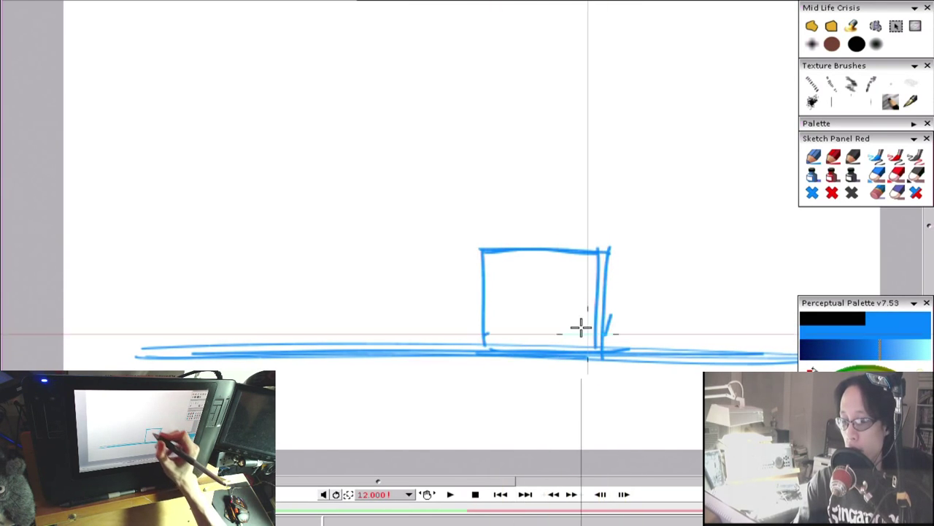
pyautogui.moveTo(491, 249); pyautogui.dragTo(490, 351)
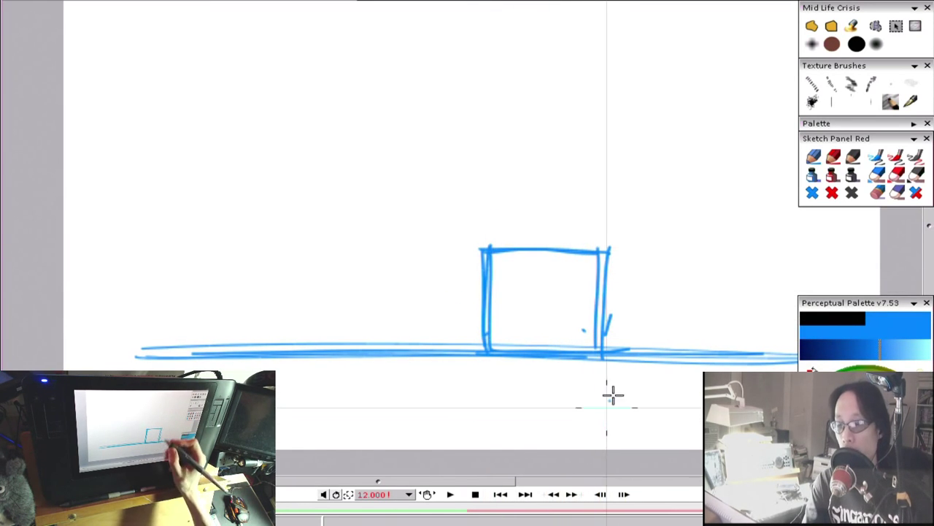
pyautogui.moveTo(605, 249); pyautogui.dragTo(598, 360)
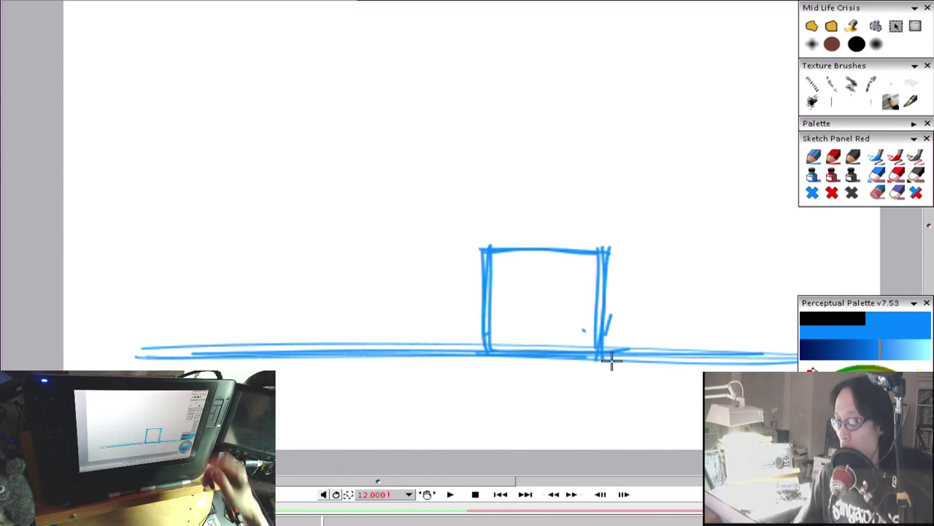
# Sketch a foot flat on the ground beside the box and a lower leg leaning back from it, with a rounded upper end.
pyautogui.moveTo(539, 320); pyautogui.dragTo(557, 367)
pyautogui.scroll(1, 535, 344)
pyautogui.scroll(1, 507, 338)
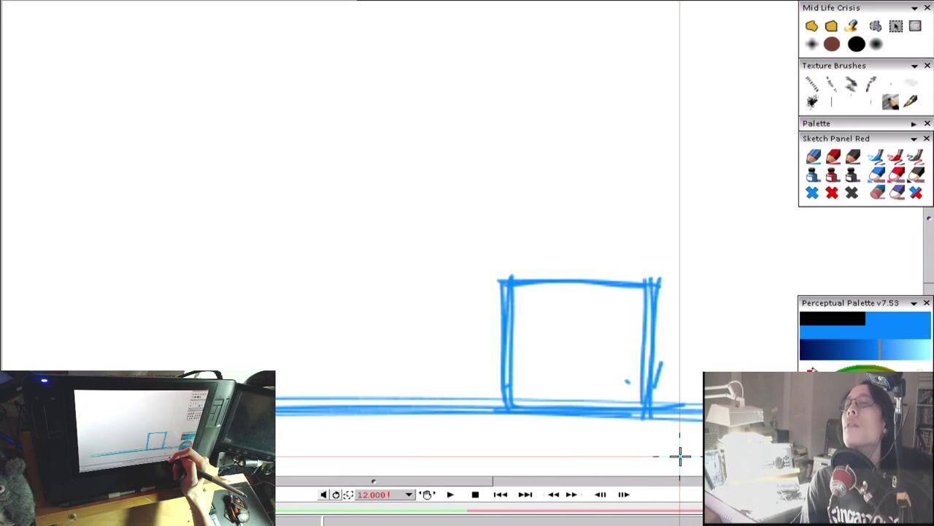
pyautogui.scroll(2, 538, 304)
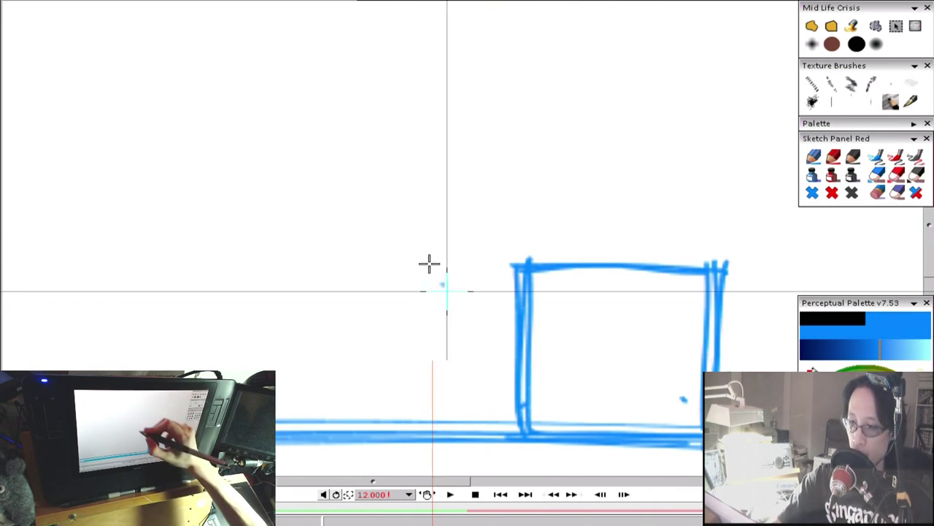
pyautogui.moveTo(436, 276); pyautogui.dragTo(505, 396)
pyautogui.moveTo(490, 356); pyautogui.dragTo(522, 431)
pyautogui.moveTo(439, 290)
pyautogui.mouseDown()
pyautogui.moveTo(429, 368)
pyautogui.moveTo(369, 320)
pyautogui.moveTo(506, 432)
pyautogui.moveTo(428, 295)
pyautogui.moveTo(518, 405)
pyautogui.mouseUp()
pyautogui.moveTo(528, 390)
pyautogui.mouseDown()
pyautogui.moveTo(544, 280)
pyautogui.moveTo(408, 301)
pyautogui.mouseUp()
pyautogui.hotkey('ctrl', 'z')
pyautogui.moveTo(530, 296); pyautogui.dragTo(410, 306)
pyautogui.moveTo(487, 296)
pyautogui.mouseDown()
pyautogui.moveTo(388, 314)
pyautogui.moveTo(371, 298)
pyautogui.moveTo(329, 321)
pyautogui.moveTo(447, 379)
pyautogui.mouseUp()
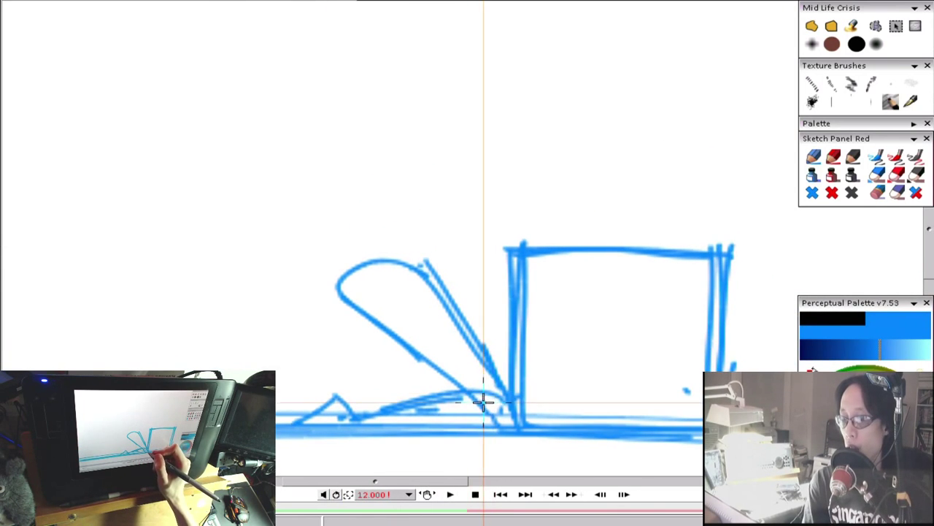
pyautogui.scroll(4, 504, 394)
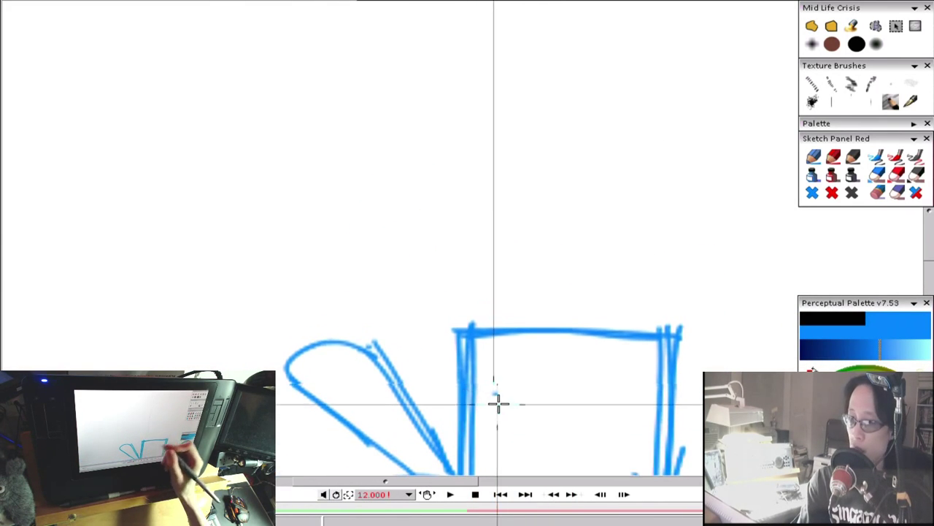
pyautogui.moveTo(589, 377); pyautogui.dragTo(612, 296)
pyautogui.moveTo(523, 380); pyautogui.dragTo(517, 400)
pyautogui.scroll(1, 517, 398)
pyautogui.moveTo(313, 288); pyautogui.dragTo(484, 160)
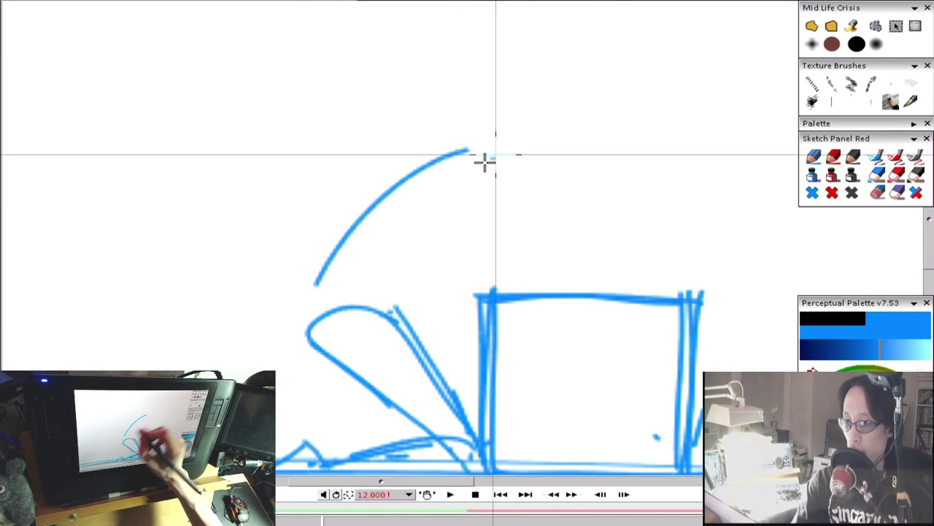
pyautogui.moveTo(307, 313)
pyautogui.mouseDown()
pyautogui.moveTo(479, 162)
pyautogui.moveTo(494, 201)
pyautogui.moveTo(567, 234)
pyautogui.mouseUp()
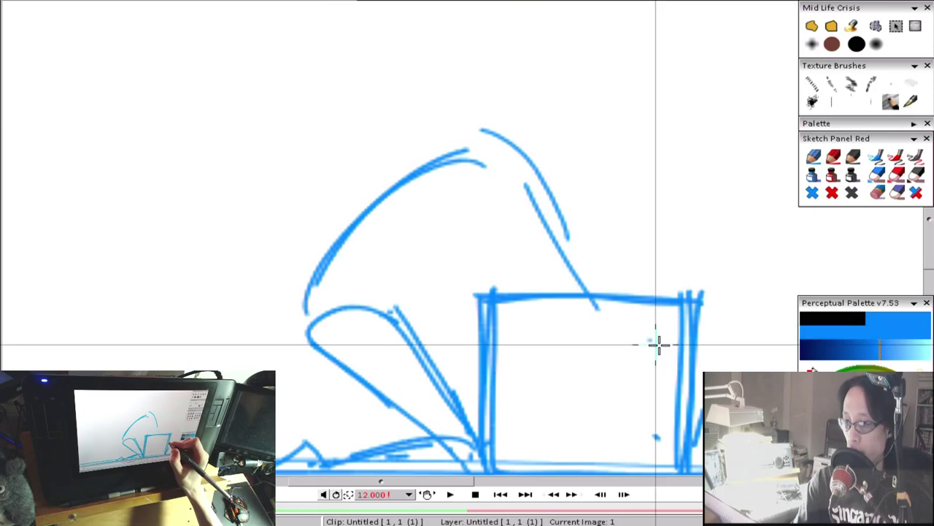
pyautogui.hotkey('ctrl', 'z')
pyautogui.hotkey('ctrl', 'z')
pyautogui.hotkey('ctrl', 'z')
# Sketch a small oval on the box's top edge and a straight arm sloping from it up to a point above the lower leg.
pyautogui.moveTo(556, 313)
pyautogui.mouseDown()
pyautogui.moveTo(614, 308)
pyautogui.moveTo(588, 309)
pyautogui.mouseUp()
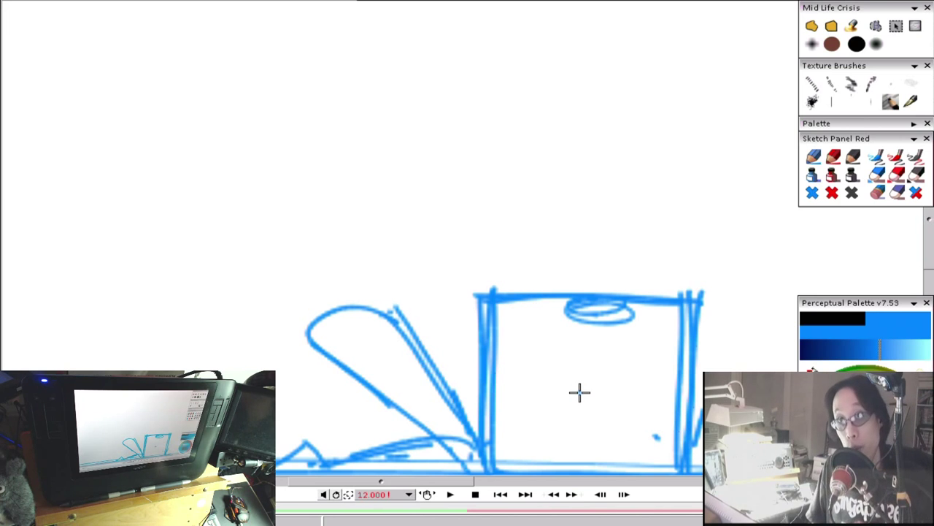
pyautogui.moveTo(484, 175); pyautogui.dragTo(503, 201)
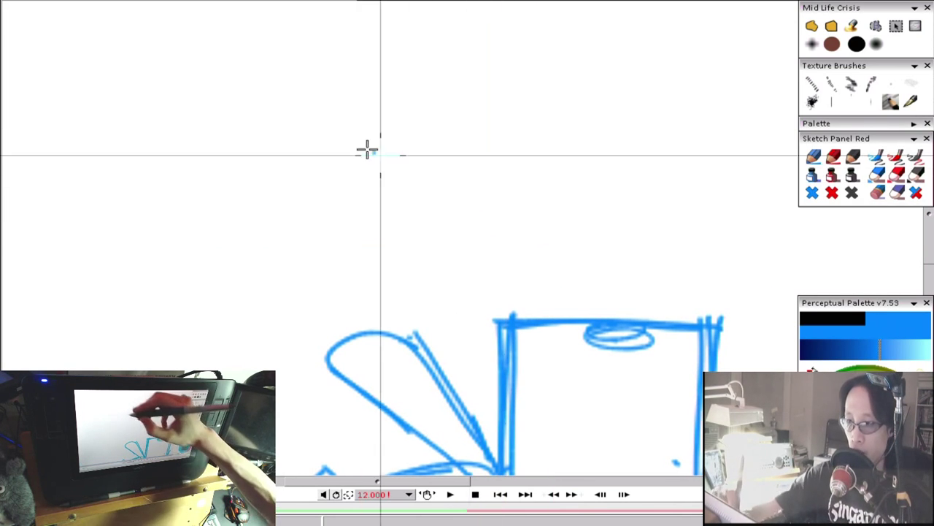
pyautogui.moveTo(430, 213); pyautogui.dragTo(620, 317)
pyautogui.hotkey('ctrl', 'z')
pyautogui.moveTo(424, 177); pyautogui.dragTo(581, 306)
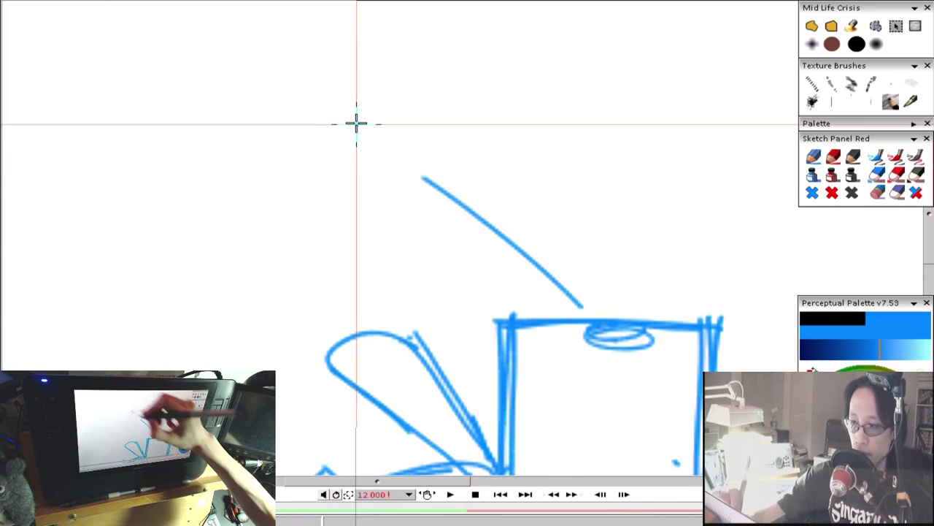
pyautogui.moveTo(356, 123); pyautogui.dragTo(639, 319)
pyautogui.moveTo(615, 301); pyautogui.dragTo(585, 282)
pyautogui.moveTo(390, 136); pyautogui.dragTo(623, 317)
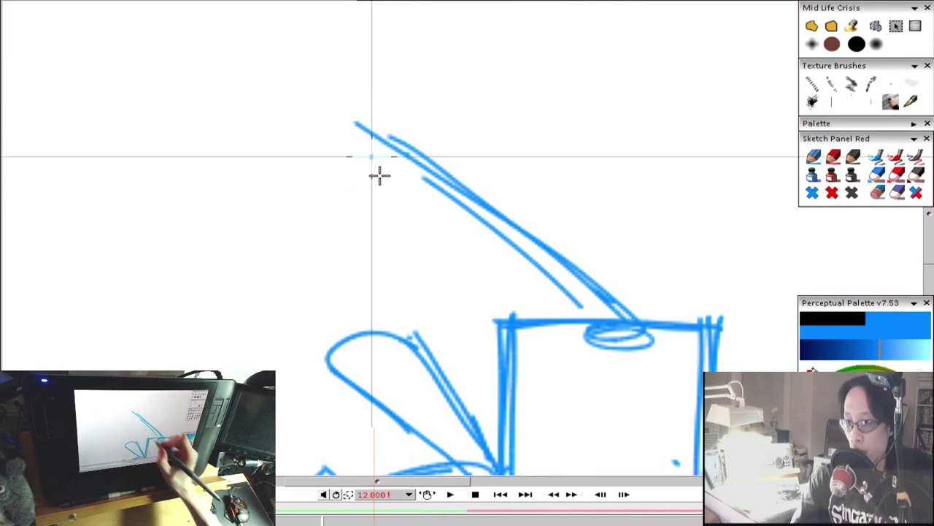
# Sketch the curved back and front outlines of the body from the arm's upper end down to the lower leg.
pyautogui.moveTo(552, 306); pyautogui.dragTo(516, 295)
pyautogui.moveTo(355, 116)
pyautogui.mouseDown()
pyautogui.moveTo(289, 361)
pyautogui.moveTo(333, 360)
pyautogui.mouseUp()
pyautogui.moveTo(329, 121); pyautogui.dragTo(384, 402)
pyautogui.moveTo(479, 432); pyautogui.dragTo(466, 392)
pyautogui.moveTo(283, 145); pyautogui.dragTo(374, 364)
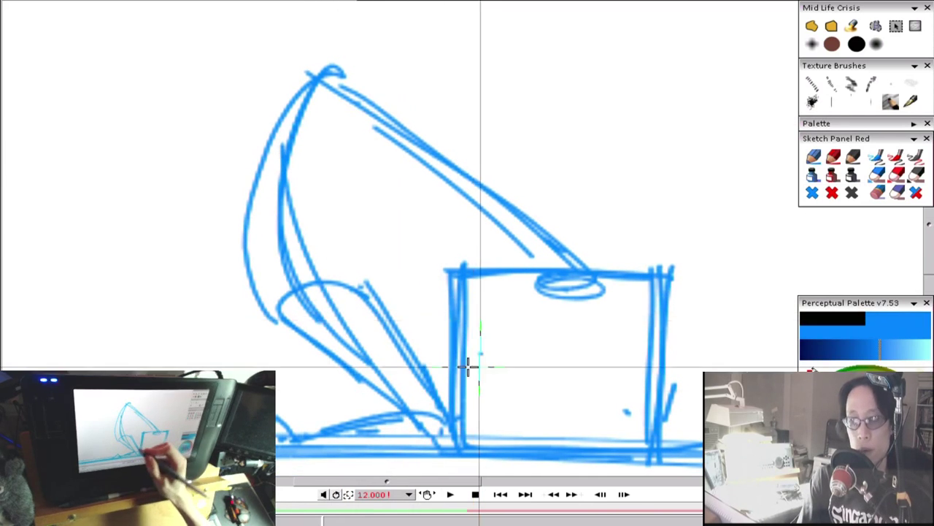
pyautogui.scroll(-1, 464, 358)
pyautogui.moveTo(490, 267); pyautogui.dragTo(521, 387)
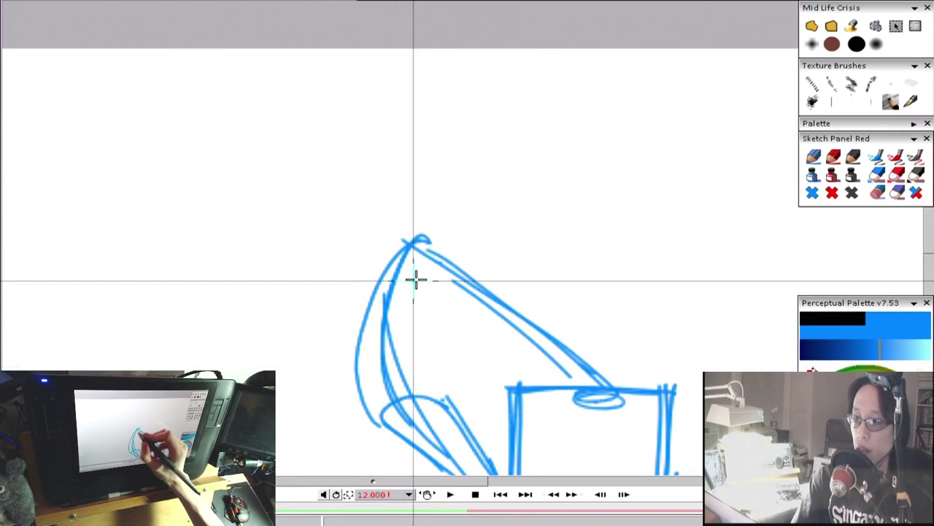
pyautogui.moveTo(550, 353); pyautogui.dragTo(543, 358)
pyautogui.moveTo(478, 203)
pyautogui.mouseDown()
pyautogui.moveTo(455, 190)
pyautogui.moveTo(485, 257)
pyautogui.mouseUp()
pyautogui.hotkey('ctrl', 'z')
pyautogui.hotkey('ctrl', 'z')
pyautogui.hotkey('ctrl', 'z')
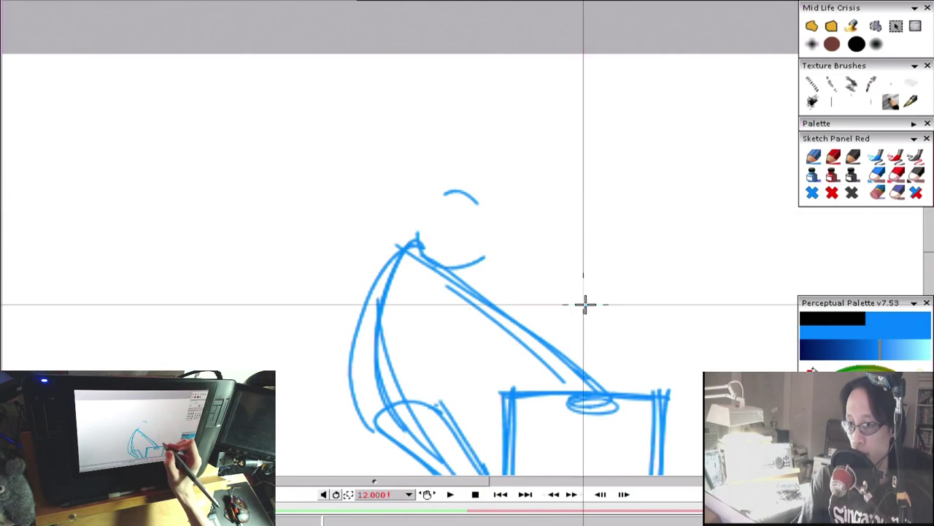
# Thicken the arm with an underside line down to the box and add the inner curve of the body down to the leg.
pyautogui.moveTo(555, 343); pyautogui.dragTo(599, 265)
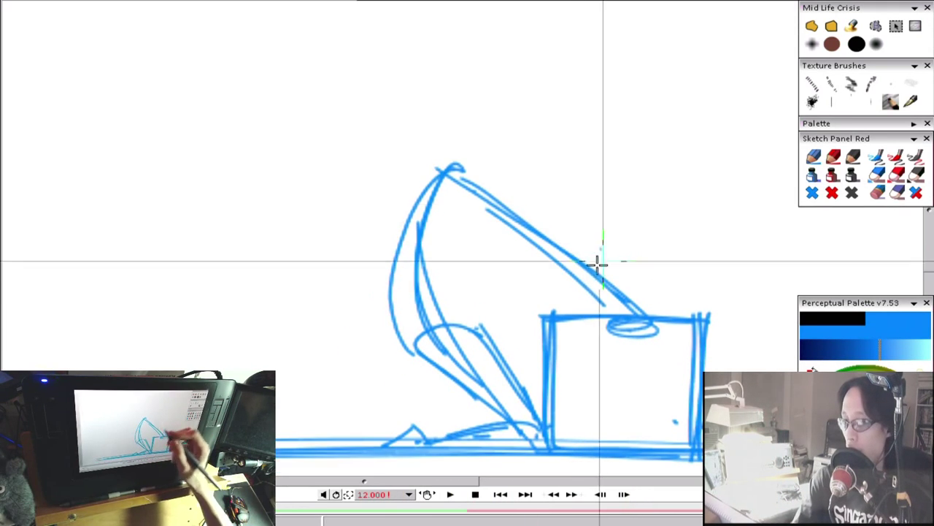
pyautogui.scroll(-1, 599, 265)
pyautogui.moveTo(454, 211)
pyautogui.mouseDown()
pyautogui.moveTo(626, 297)
pyautogui.moveTo(604, 301)
pyautogui.mouseUp()
pyautogui.moveTo(643, 357); pyautogui.dragTo(642, 239)
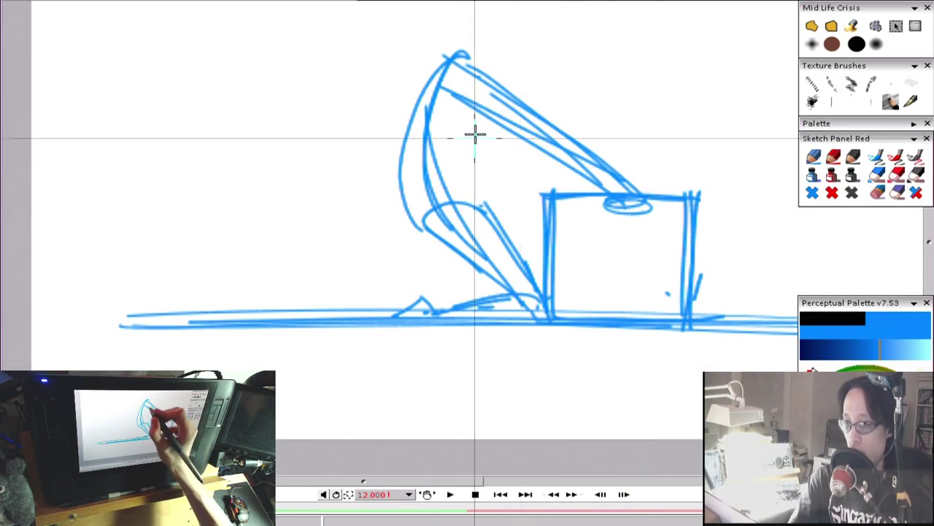
pyautogui.moveTo(466, 84); pyautogui.dragTo(467, 212)
pyautogui.moveTo(455, 110); pyautogui.dragTo(485, 205)
pyautogui.moveTo(577, 215)
pyautogui.mouseDown()
pyautogui.moveTo(577, 287)
pyautogui.moveTo(580, 278)
pyautogui.mouseUp()
pyautogui.scroll(-1, 579, 278)
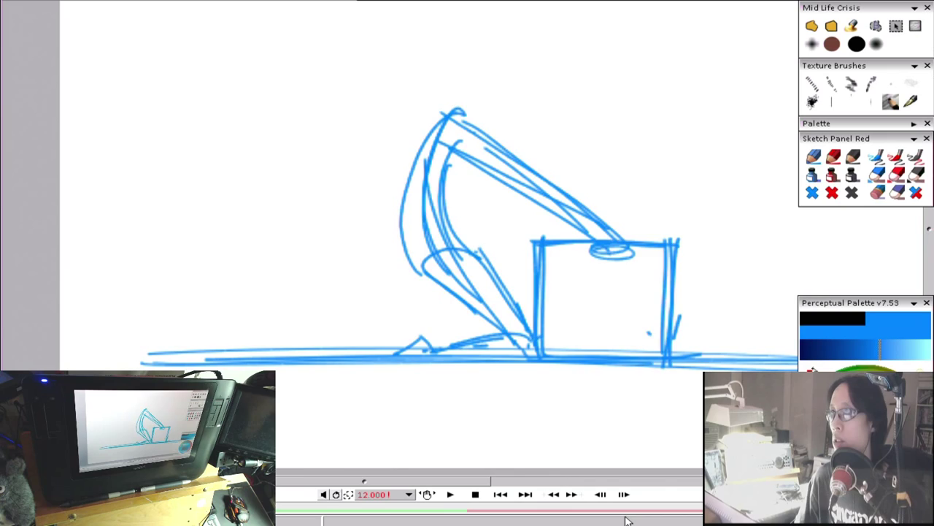
# Add a second frame to the figure layer, turn on the layer's light table, and go to frame 2.
pyautogui.press('Right')
pyautogui.press('Left')
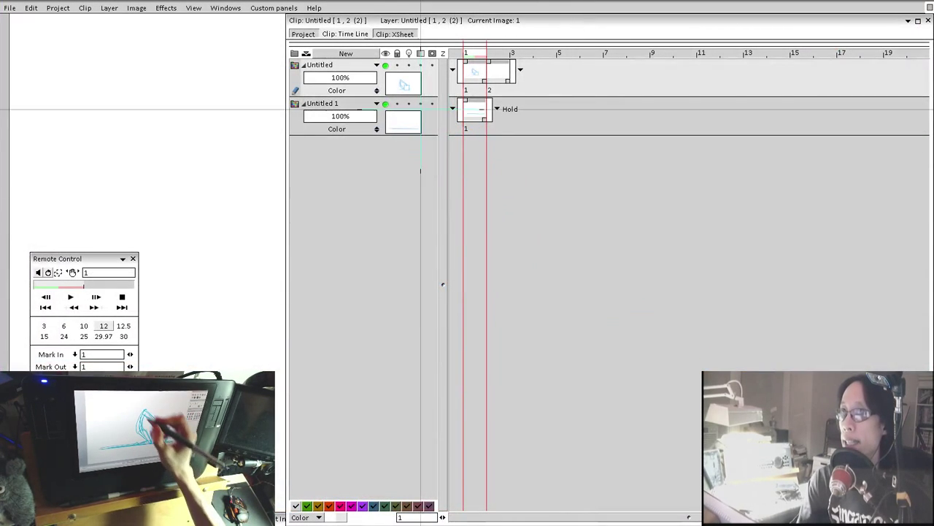
pyautogui.click(409, 66)
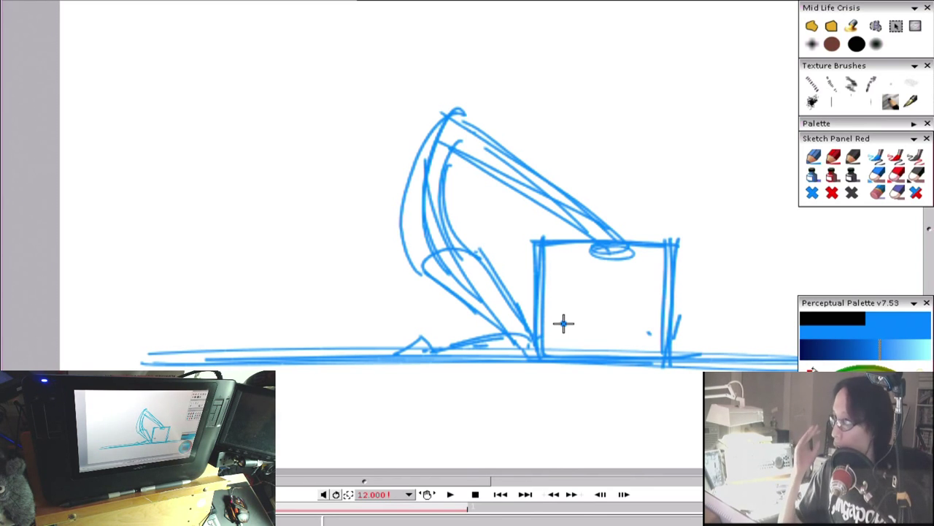
pyautogui.press('Right')
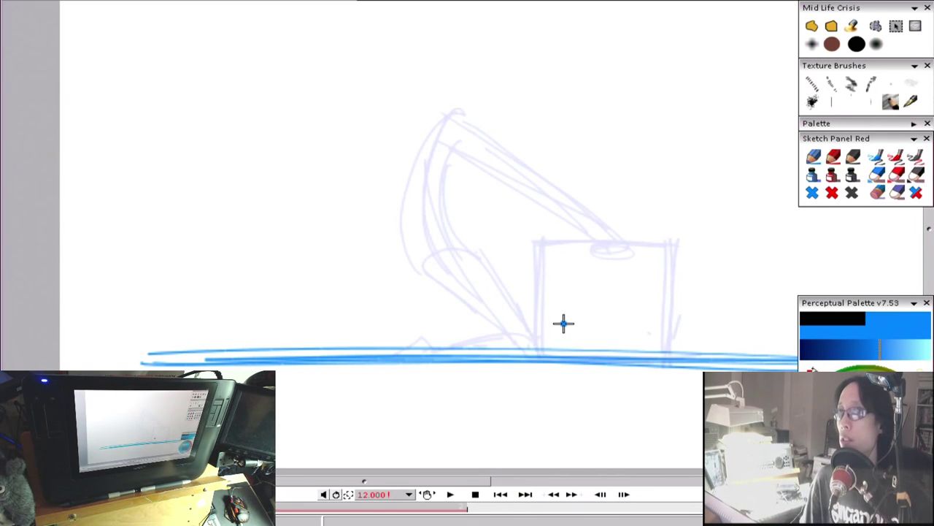
# On frame 2, sketch the foot and lower leg over the ghosted pose from frame 1.
pyautogui.scroll(1, 537, 297)
pyautogui.moveTo(504, 281)
pyautogui.mouseDown()
pyautogui.moveTo(557, 376)
pyautogui.moveTo(551, 295)
pyautogui.moveTo(630, 305)
pyautogui.mouseUp()
pyautogui.scroll(1, 555, 292)
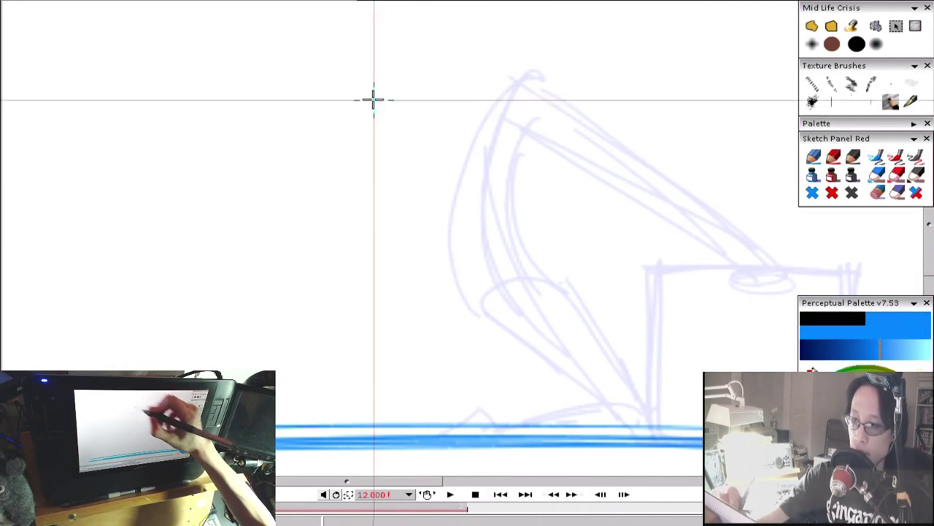
pyautogui.moveTo(375, 97); pyautogui.dragTo(565, 255)
pyautogui.hotkey('ctrl', 'z')
pyautogui.moveTo(486, 201); pyautogui.dragTo(522, 238)
pyautogui.moveTo(544, 275); pyautogui.dragTo(659, 422)
pyautogui.moveTo(627, 368); pyautogui.dragTo(653, 421)
pyautogui.moveTo(465, 298); pyautogui.dragTo(613, 402)
pyautogui.moveTo(687, 356); pyautogui.dragTo(682, 261)
pyautogui.moveTo(641, 306)
pyautogui.mouseDown()
pyautogui.moveTo(487, 315)
pyautogui.moveTo(423, 340)
pyautogui.mouseUp()
pyautogui.hotkey('ctrl', 'z')
pyautogui.moveTo(480, 312)
pyautogui.mouseDown()
pyautogui.moveTo(513, 330)
pyautogui.moveTo(568, 329)
pyautogui.mouseUp()
# Sketch the figure's upper section on frame 2, sloping up and away from the box with a rounded upper end.
pyautogui.scroll(2, 658, 338)
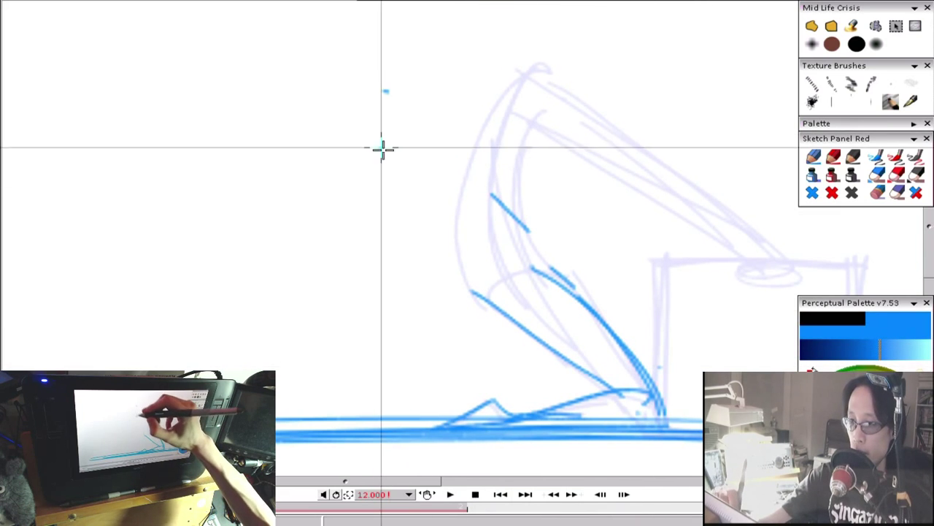
pyautogui.moveTo(338, 115); pyautogui.dragTo(481, 276)
pyautogui.moveTo(324, 131); pyautogui.dragTo(473, 277)
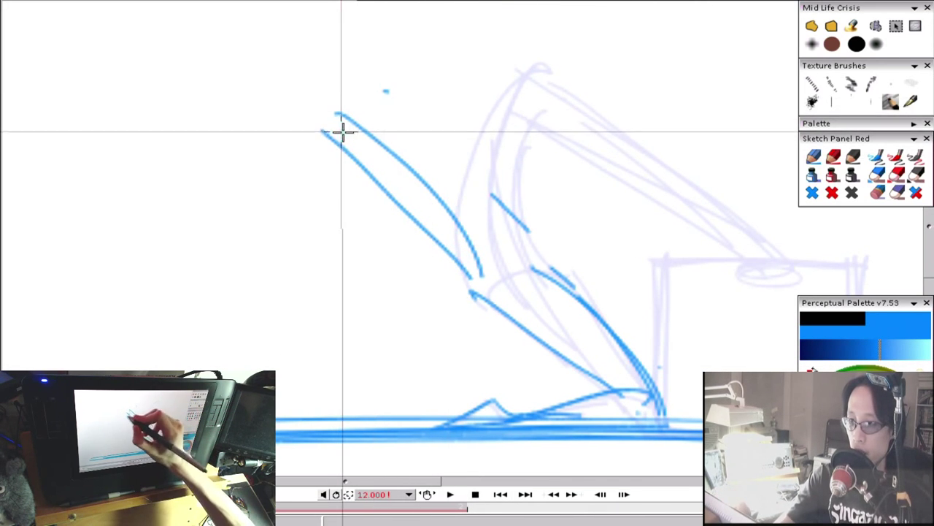
pyautogui.moveTo(308, 144); pyautogui.dragTo(443, 137)
pyautogui.moveTo(365, 108); pyautogui.dragTo(503, 236)
pyautogui.moveTo(597, 123); pyautogui.dragTo(572, 144)
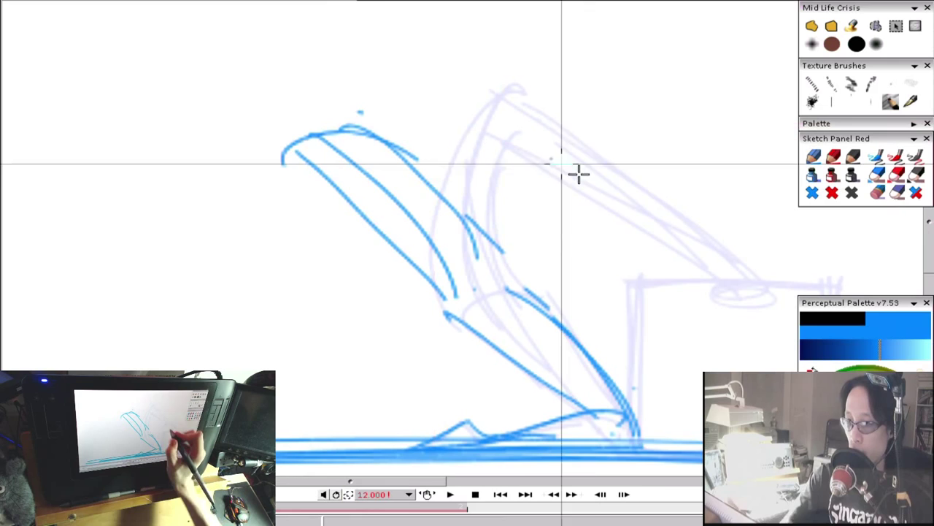
pyautogui.moveTo(656, 251); pyautogui.dragTo(646, 246)
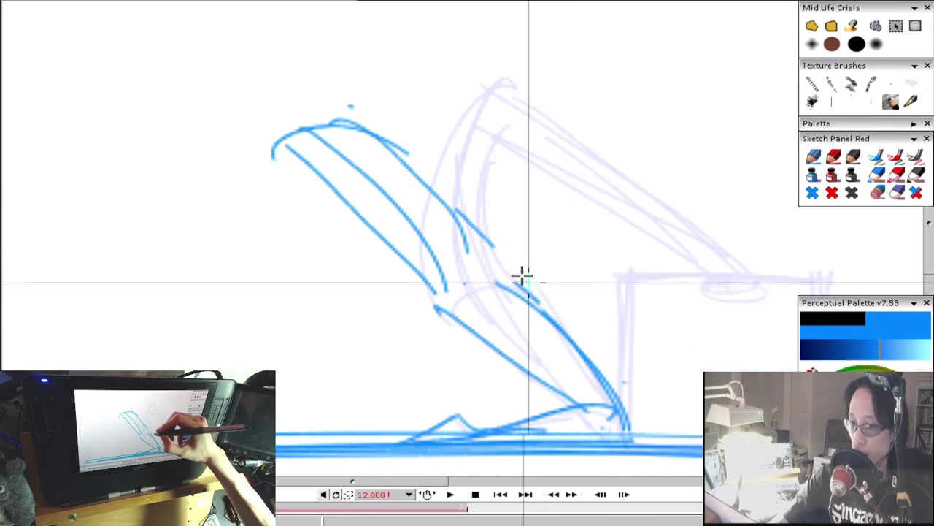
# Sketch the box on frame 2 as a tilted square balanced on its lower corner, beside the figure's leg, with some doubled edges.
pyautogui.moveTo(590, 338)
pyautogui.mouseDown()
pyautogui.moveTo(482, 303)
pyautogui.moveTo(593, 378)
pyautogui.mouseUp()
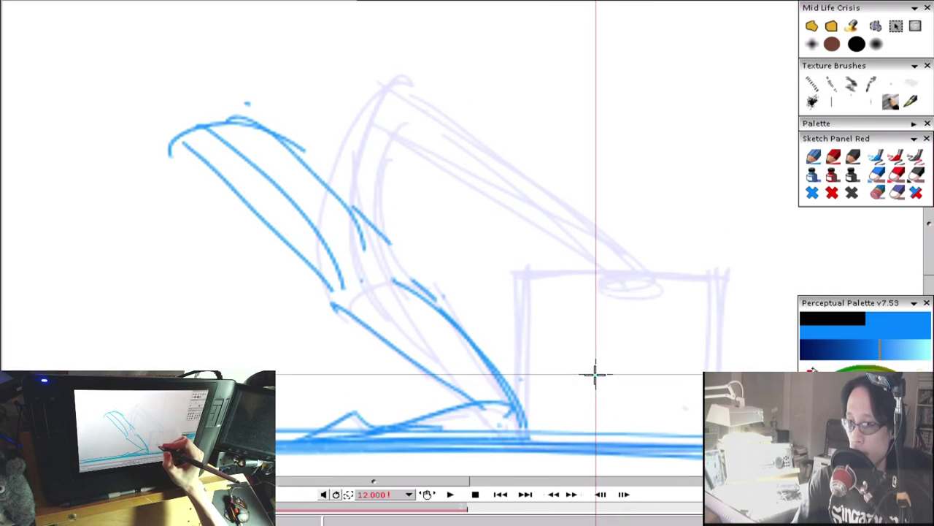
pyautogui.moveTo(399, 254); pyautogui.dragTo(512, 357)
pyautogui.moveTo(401, 254)
pyautogui.mouseDown()
pyautogui.moveTo(551, 405)
pyautogui.moveTo(641, 341)
pyautogui.mouseUp()
pyautogui.moveTo(536, 394); pyautogui.dragTo(675, 286)
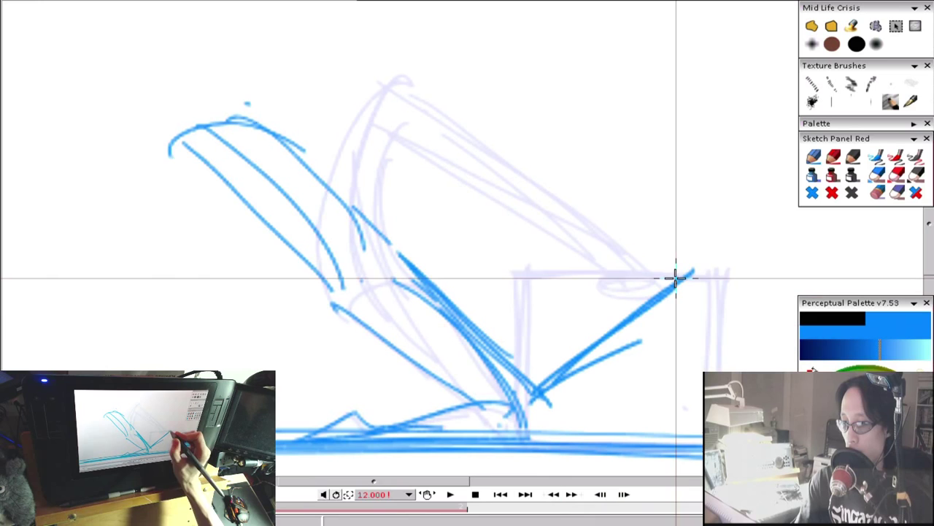
pyautogui.moveTo(570, 180); pyautogui.dragTo(669, 268)
pyautogui.moveTo(528, 155)
pyautogui.mouseDown()
pyautogui.moveTo(400, 254)
pyautogui.moveTo(525, 143)
pyautogui.moveTo(663, 237)
pyautogui.mouseUp()
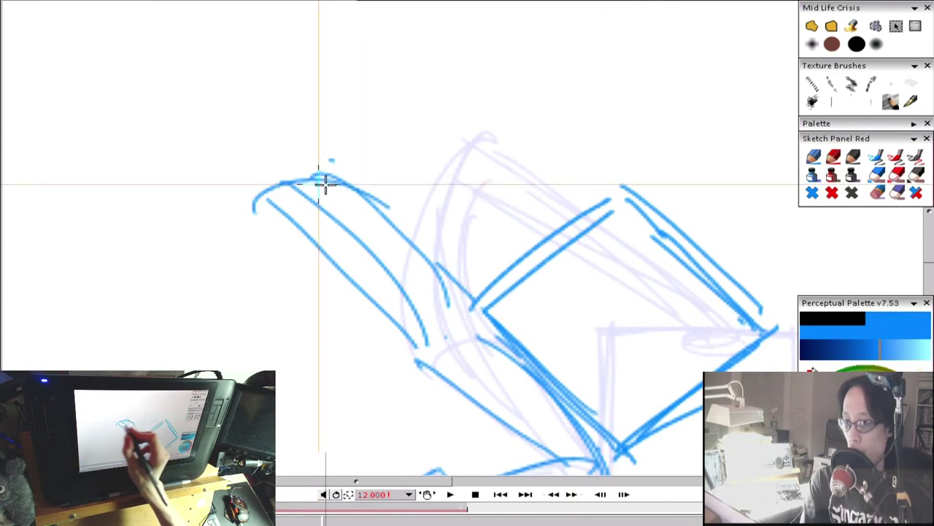
# Sketch the arm reaching from the figure's rounded upper end across to the tilted box on frame 2, and compare the pose with frame 1.
pyautogui.moveTo(270, 203); pyautogui.dragTo(571, 224)
pyautogui.moveTo(618, 256); pyautogui.dragTo(259, 204)
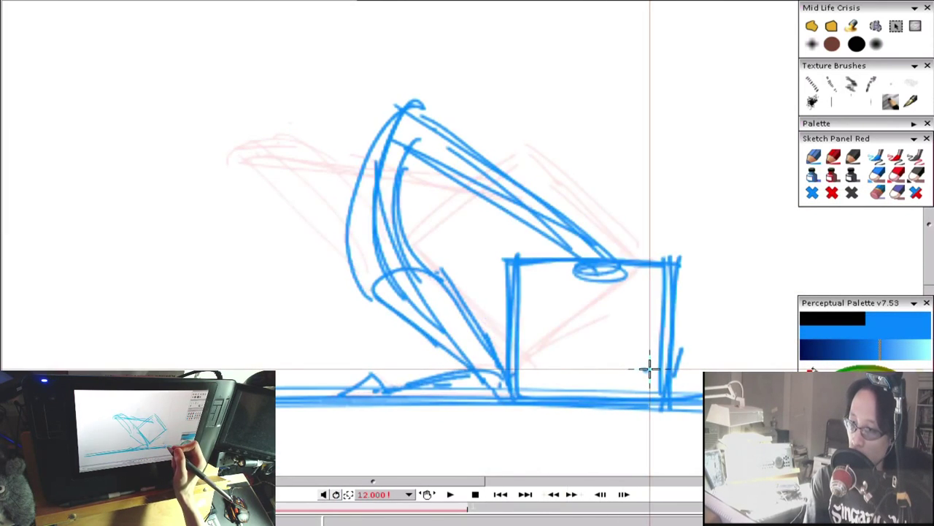
pyautogui.press('Left')
pyautogui.press('Right')
pyautogui.press('Left')
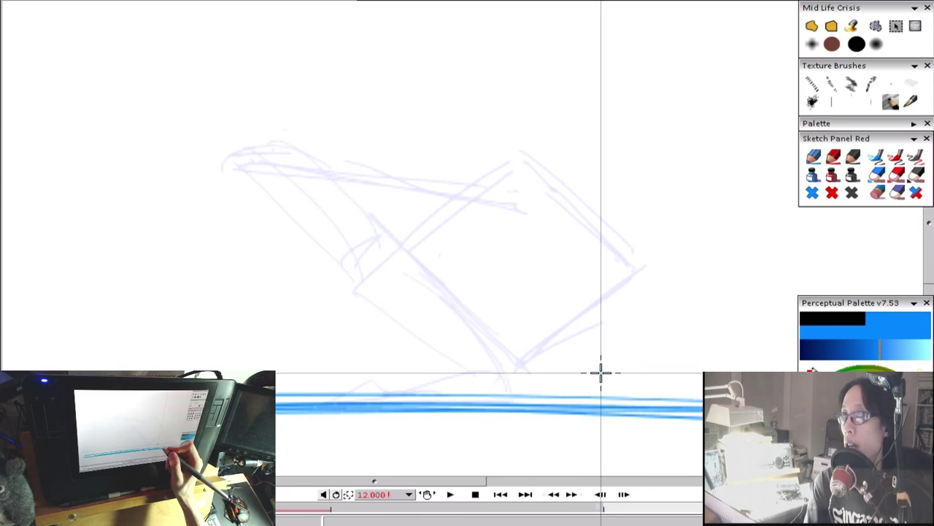
pyautogui.moveTo(502, 330)
pyautogui.mouseDown()
pyautogui.moveTo(480, 309)
pyautogui.moveTo(377, 328)
pyautogui.moveTo(386, 327)
pyautogui.moveTo(371, 317)
pyautogui.moveTo(326, 333)
pyautogui.mouseUp()
pyautogui.scroll(1, 515, 323)
pyautogui.click(394, 233)
pyautogui.moveTo(408, 251); pyautogui.dragTo(522, 376)
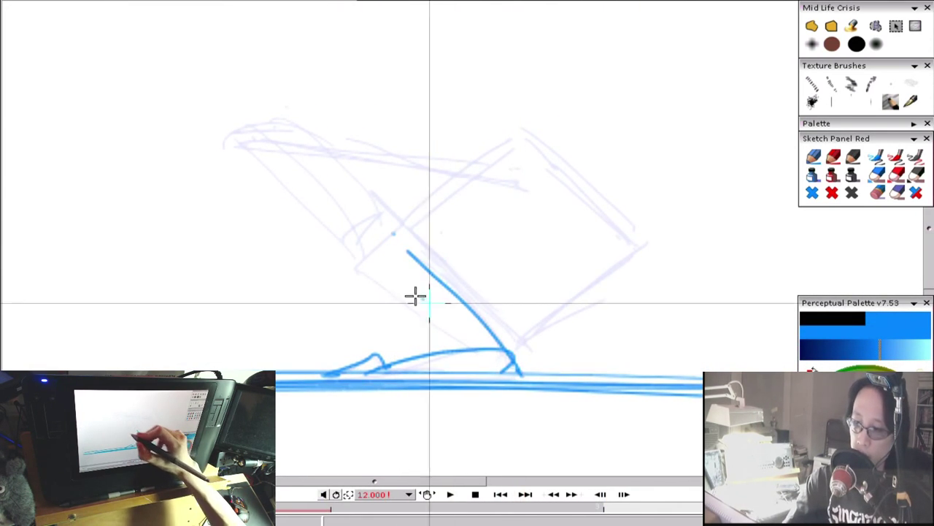
pyautogui.moveTo(357, 266); pyautogui.dragTo(490, 366)
pyautogui.moveTo(479, 330); pyautogui.dragTo(522, 393)
pyautogui.press('Left')
pyautogui.press('Right')
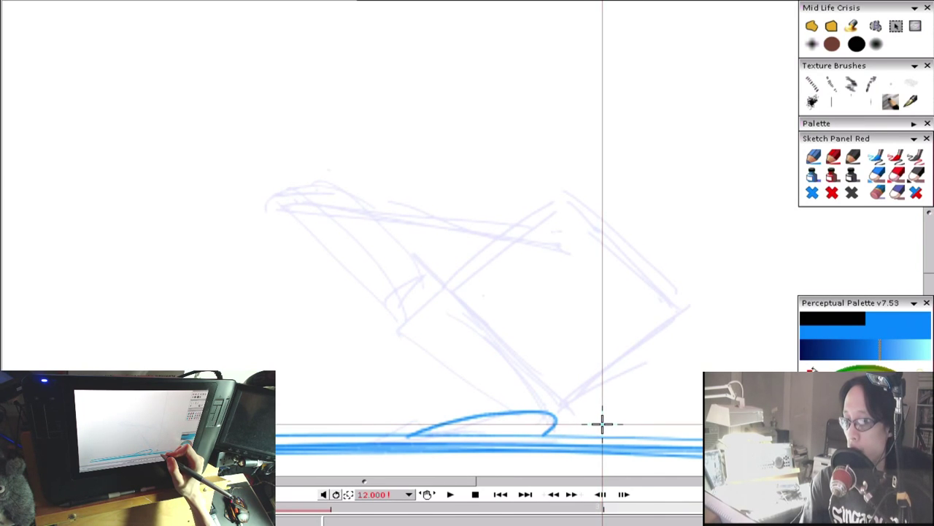
pyautogui.press('Left')
pyautogui.press('Right')
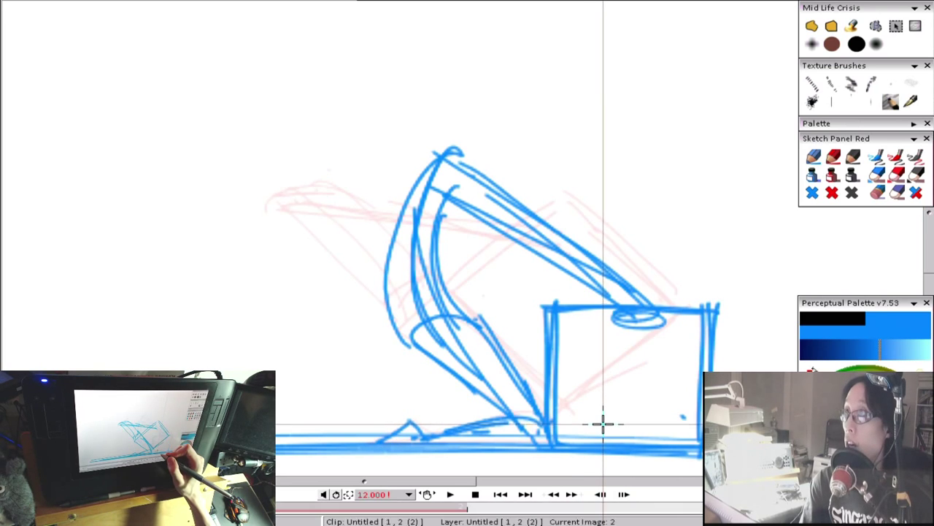
# On frame 3, sketch the foot along the ground line with one end raised and curved, over the ghost of frame 2.
pyautogui.press('Right')
pyautogui.moveTo(523, 371); pyautogui.dragTo(515, 343)
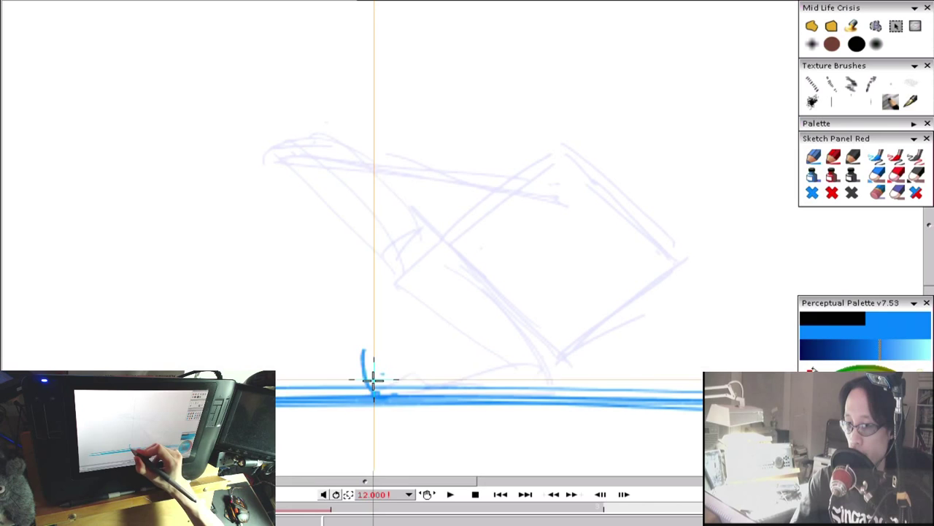
pyautogui.moveTo(367, 341)
pyautogui.mouseDown()
pyautogui.moveTo(435, 362)
pyautogui.moveTo(545, 363)
pyautogui.moveTo(412, 363)
pyautogui.moveTo(362, 343)
pyautogui.moveTo(513, 371)
pyautogui.mouseUp()
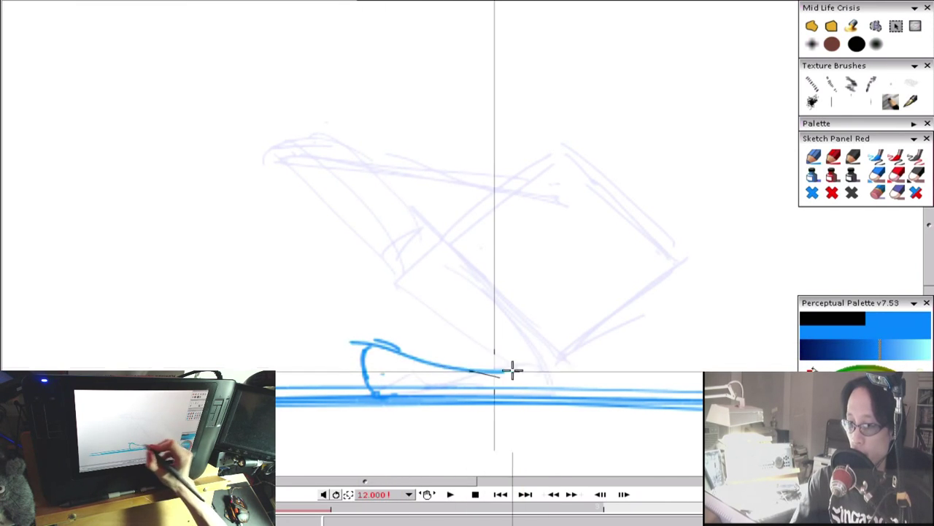
pyautogui.moveTo(367, 349); pyautogui.dragTo(460, 383)
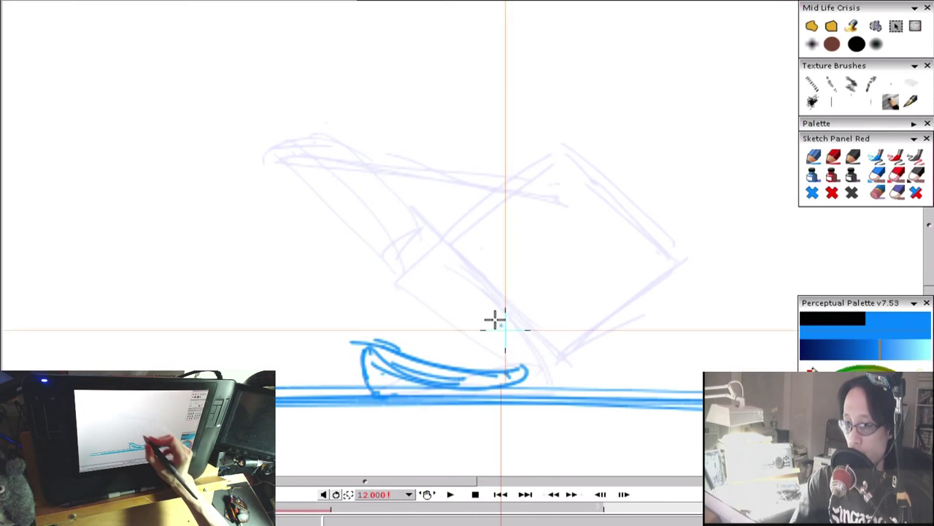
# Sketch the body on frame 3 as long curves sweeping from the foot up and away from the box to a rounded upper end.
pyautogui.moveTo(433, 255)
pyautogui.mouseDown()
pyautogui.moveTo(494, 330)
pyautogui.moveTo(501, 358)
pyautogui.moveTo(526, 371)
pyautogui.mouseUp()
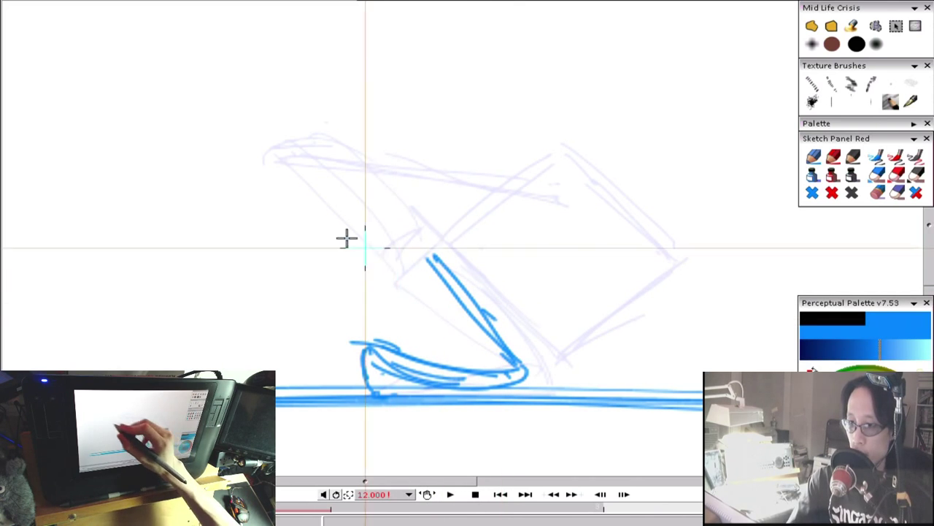
pyautogui.moveTo(229, 165); pyautogui.dragTo(475, 334)
pyautogui.hotkey('ctrl', 'z')
pyautogui.moveTo(511, 374); pyautogui.dragTo(232, 204)
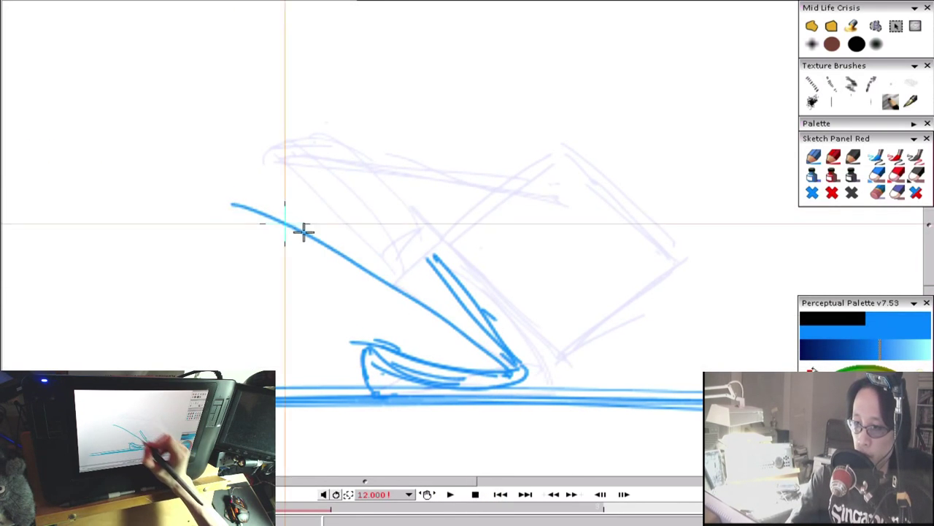
pyautogui.hotkey('ctrl', 'z')
pyautogui.moveTo(511, 372)
pyautogui.mouseDown()
pyautogui.moveTo(224, 207)
pyautogui.moveTo(335, 197)
pyautogui.mouseUp()
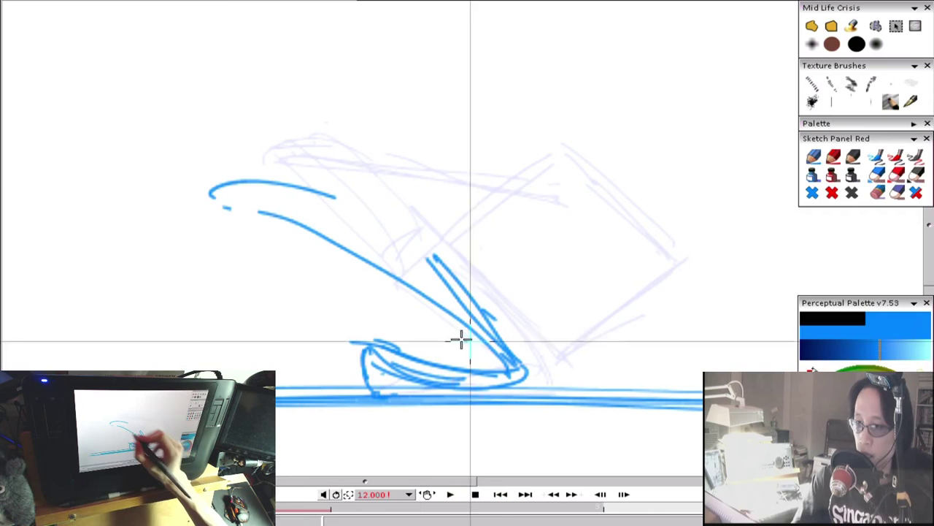
pyautogui.moveTo(263, 189)
pyautogui.mouseDown()
pyautogui.moveTo(397, 219)
pyautogui.moveTo(492, 280)
pyautogui.mouseUp()
pyautogui.moveTo(356, 214); pyautogui.dragTo(551, 372)
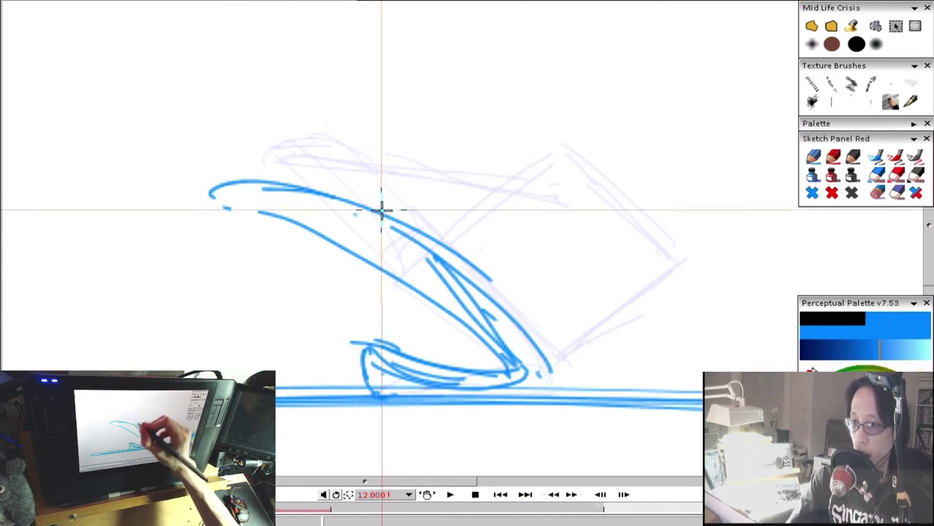
pyautogui.moveTo(390, 204); pyautogui.dragTo(418, 153)
pyautogui.hotkey('ctrl', 'z')
# Draw two tall vertical guide lines through the body and foot, and add another line along the underside of the body.
pyautogui.moveTo(408, 71)
pyautogui.mouseDown()
pyautogui.moveTo(400, 438)
pyautogui.moveTo(375, 420)
pyautogui.mouseUp()
pyautogui.moveTo(340, 367); pyautogui.dragTo(420, 376)
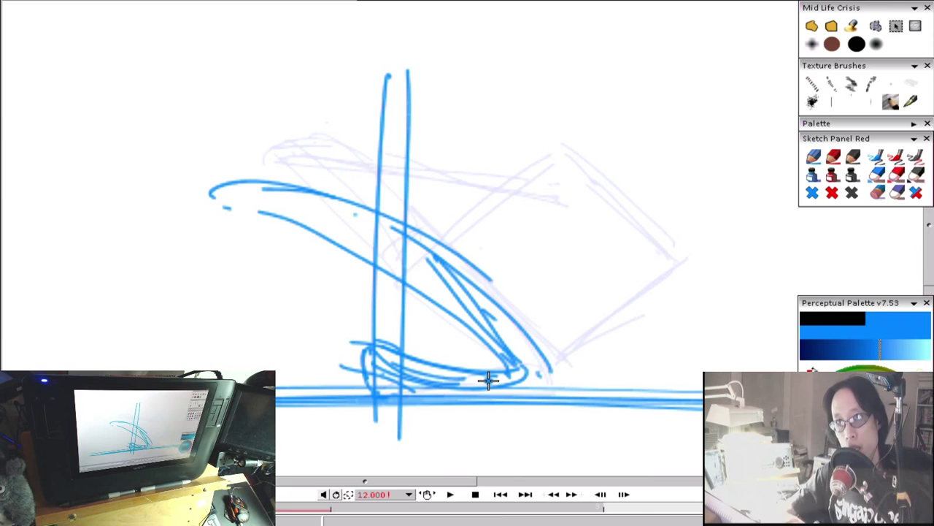
pyautogui.moveTo(536, 289); pyautogui.dragTo(600, 338)
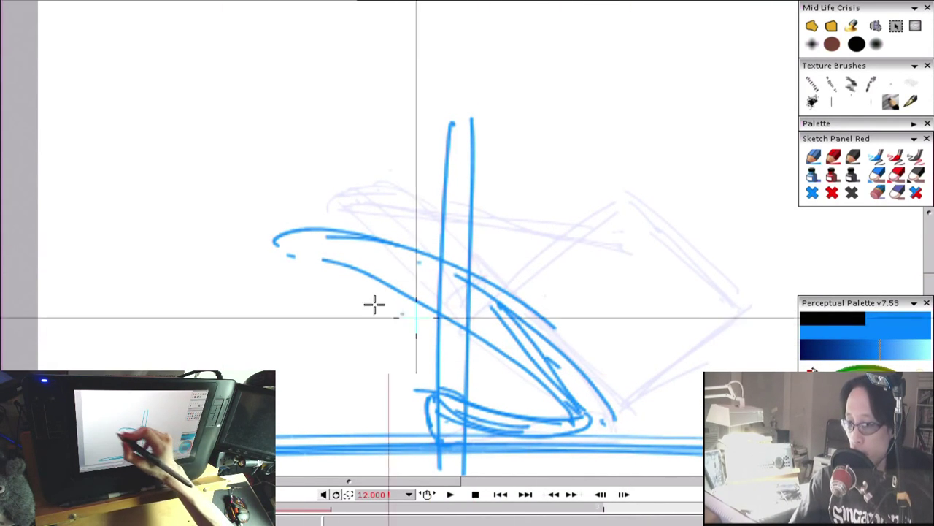
pyautogui.moveTo(297, 271); pyautogui.dragTo(527, 384)
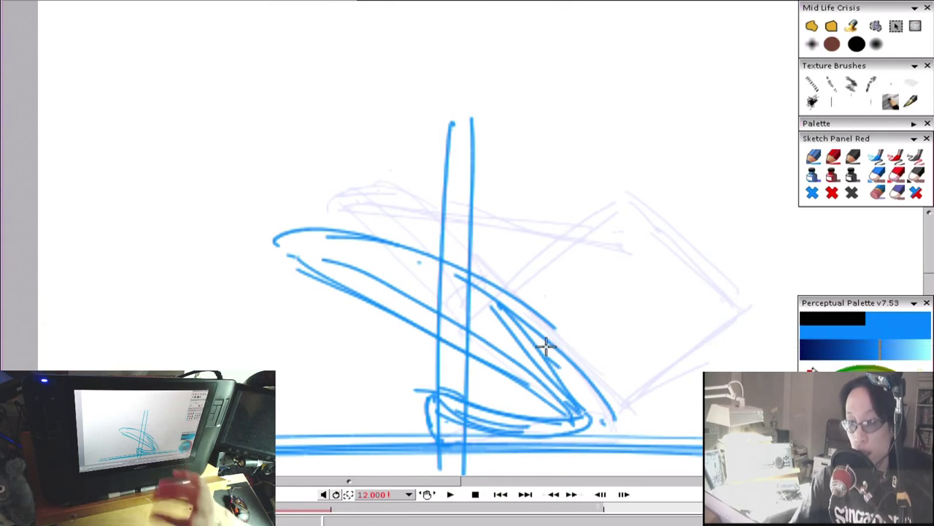
# Sketch the box on frame 3 as a tilted square resting on top of the leaning body.
pyautogui.moveTo(442, 264); pyautogui.dragTo(496, 196)
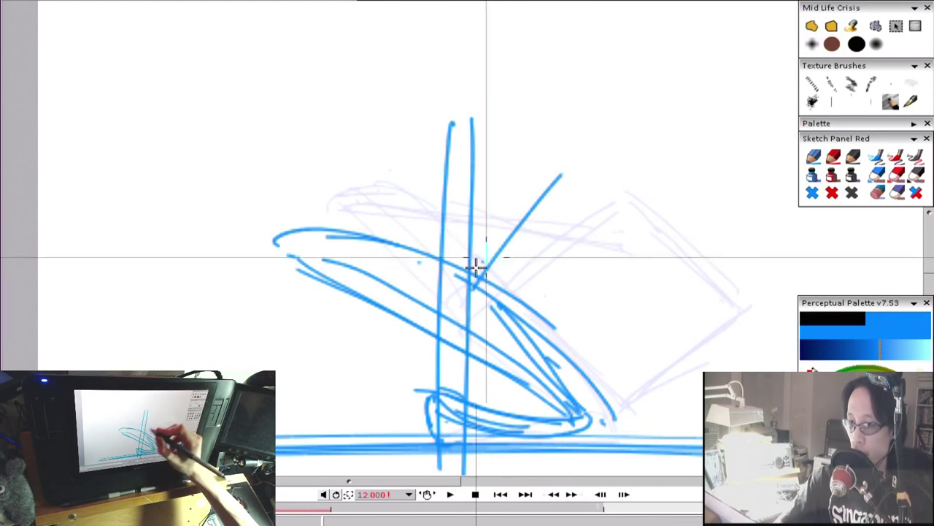
pyautogui.moveTo(436, 284); pyautogui.dragTo(511, 178)
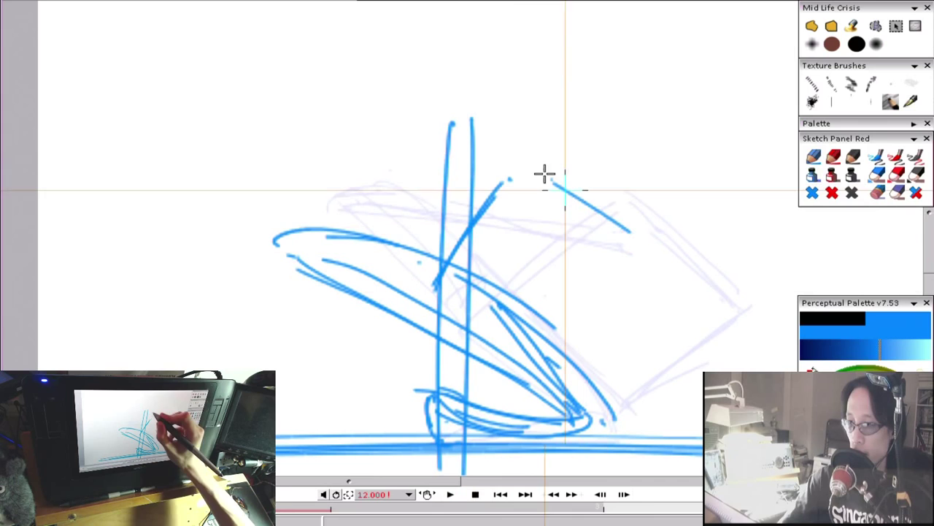
pyautogui.moveTo(523, 138)
pyautogui.mouseDown()
pyautogui.moveTo(660, 226)
pyautogui.moveTo(580, 361)
pyautogui.mouseUp()
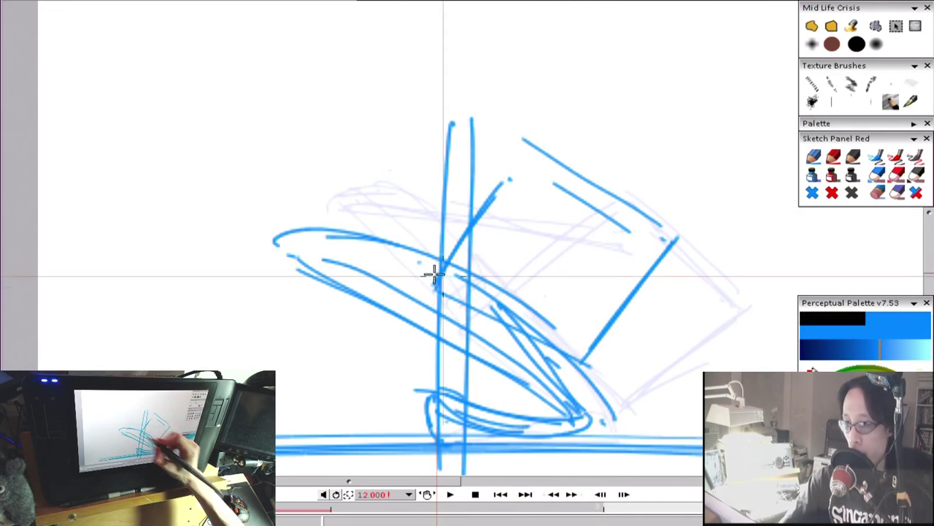
pyautogui.moveTo(435, 281); pyautogui.dragTo(499, 305)
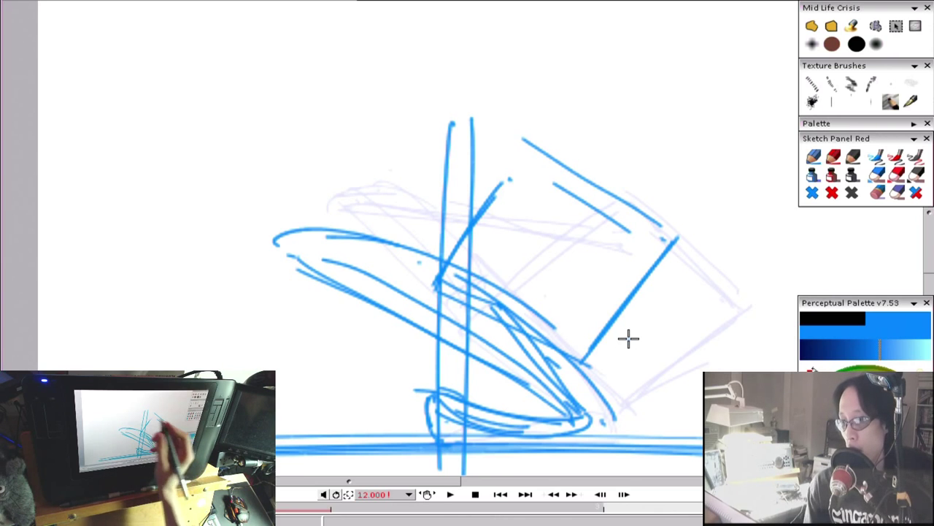
# Sketch the bent arm from the shoulder down to the elbow and back up to the near side of the box.
pyautogui.moveTo(299, 242)
pyautogui.mouseDown()
pyautogui.moveTo(330, 281)
pyautogui.moveTo(339, 279)
pyautogui.mouseUp()
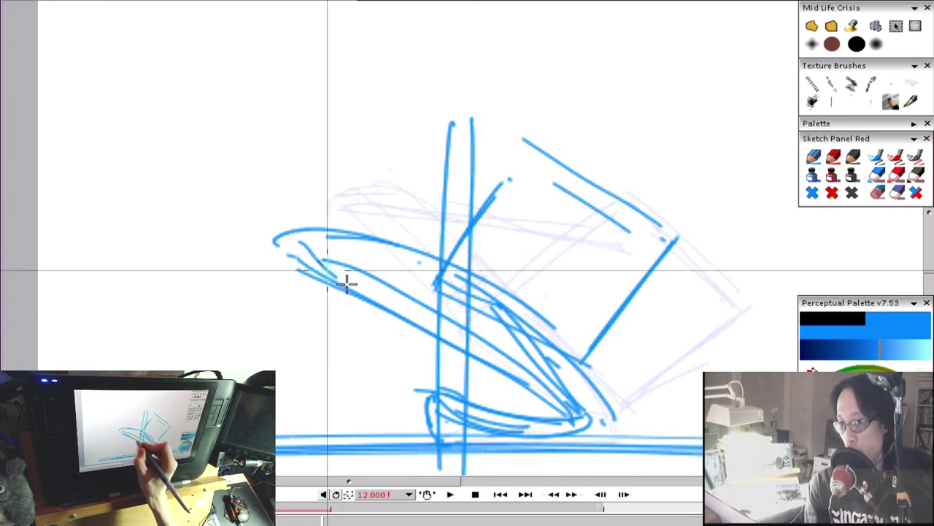
pyautogui.moveTo(511, 231); pyautogui.dragTo(468, 261)
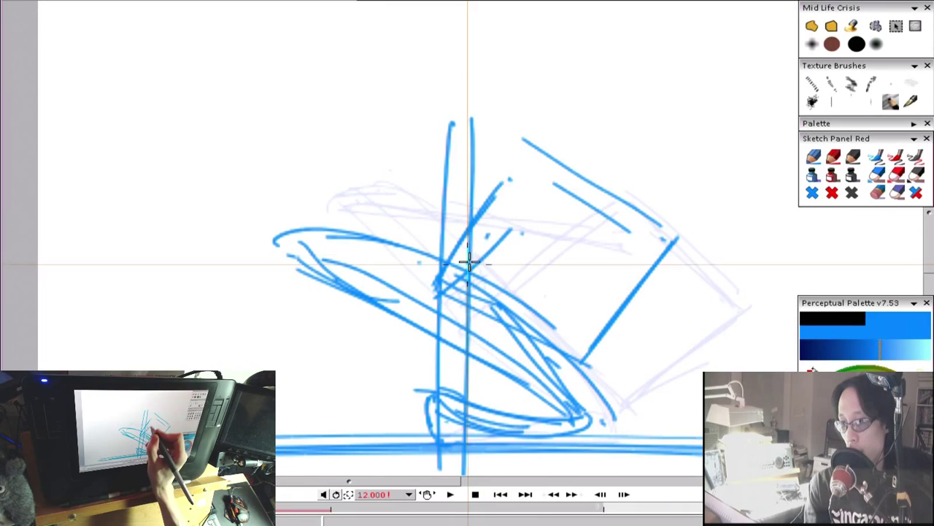
pyautogui.moveTo(411, 295); pyautogui.dragTo(491, 228)
pyautogui.moveTo(300, 238); pyautogui.dragTo(384, 307)
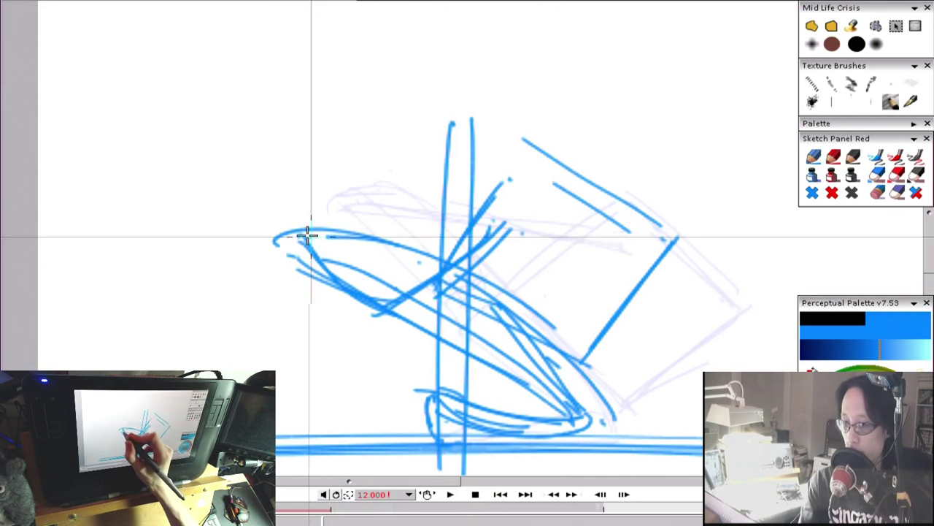
# Draw a round head at the upper end of the body on frame 3, directly in line with the torso.
pyautogui.moveTo(291, 216); pyautogui.dragTo(290, 248)
pyautogui.moveTo(513, 249); pyautogui.dragTo(535, 251)
pyautogui.moveTo(314, 234)
pyautogui.mouseDown()
pyautogui.moveTo(281, 235)
pyautogui.moveTo(298, 153)
pyautogui.mouseUp()
pyautogui.hotkey('ctrl', 'z')
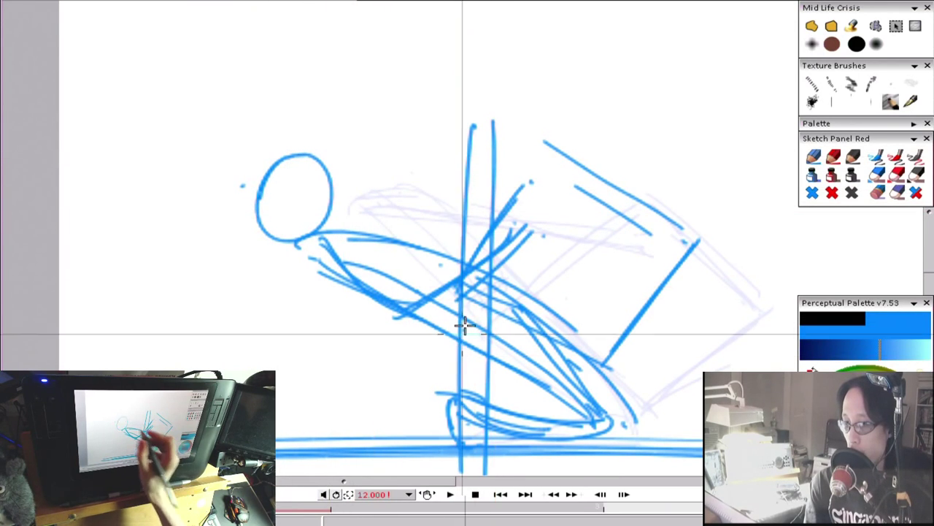
pyautogui.hotkey('ctrl', 'z')
pyautogui.moveTo(251, 226); pyautogui.dragTo(262, 215)
# Add a round head to the figure's earlier poses on frames 2 and 1.
pyautogui.press('Left')
pyautogui.press('Right')
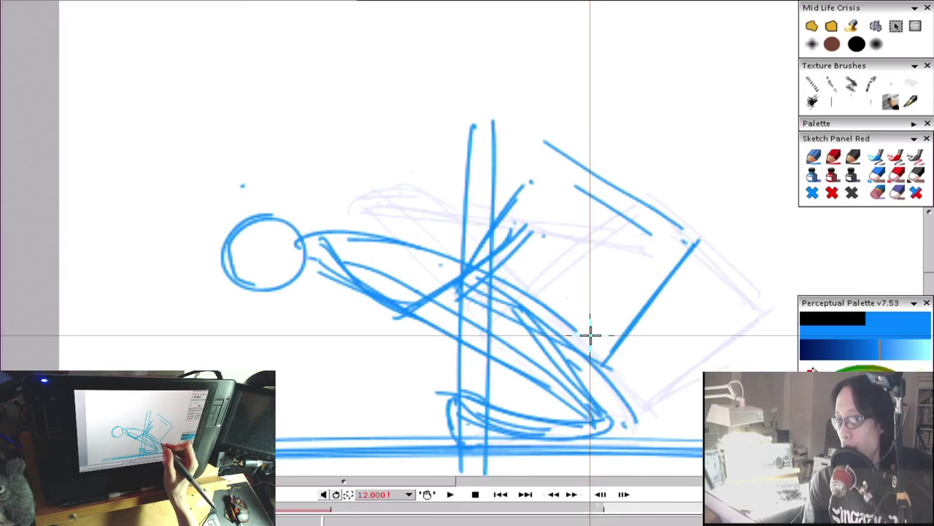
pyautogui.press('Left')
pyautogui.press('Right')
pyautogui.press('Right')
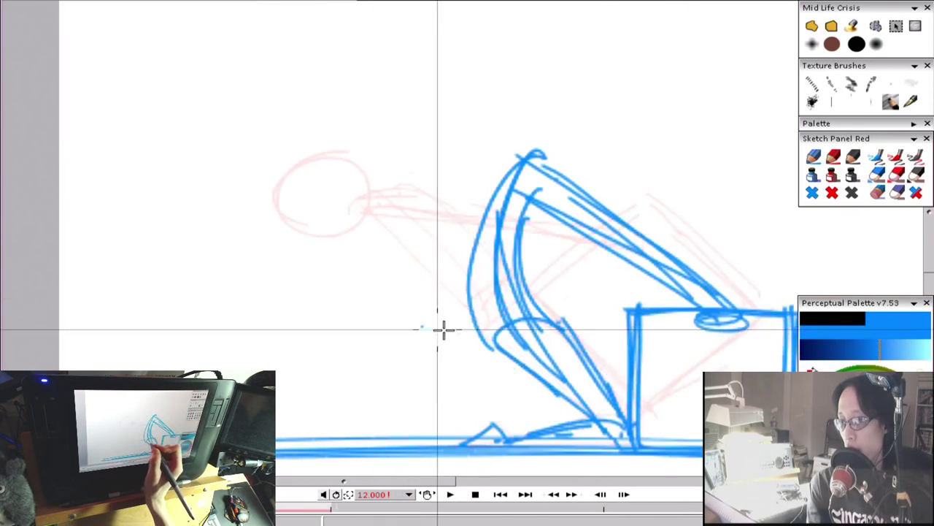
pyautogui.moveTo(617, 119)
pyautogui.mouseDown()
pyautogui.moveTo(598, 92)
pyautogui.moveTo(547, 151)
pyautogui.mouseUp()
# Flip back and forth through the frames to check the motion between the poses.
pyautogui.press('Left')
pyautogui.press('Left')
pyautogui.press('Right')
pyautogui.press('Left')
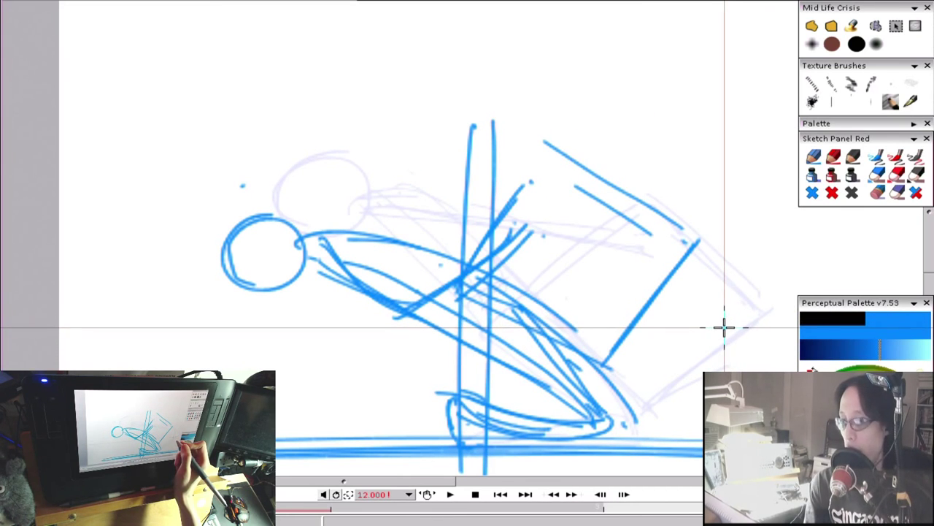
pyautogui.press('Right')
pyautogui.press('Left')
pyautogui.press('Left')
pyautogui.press('Right')
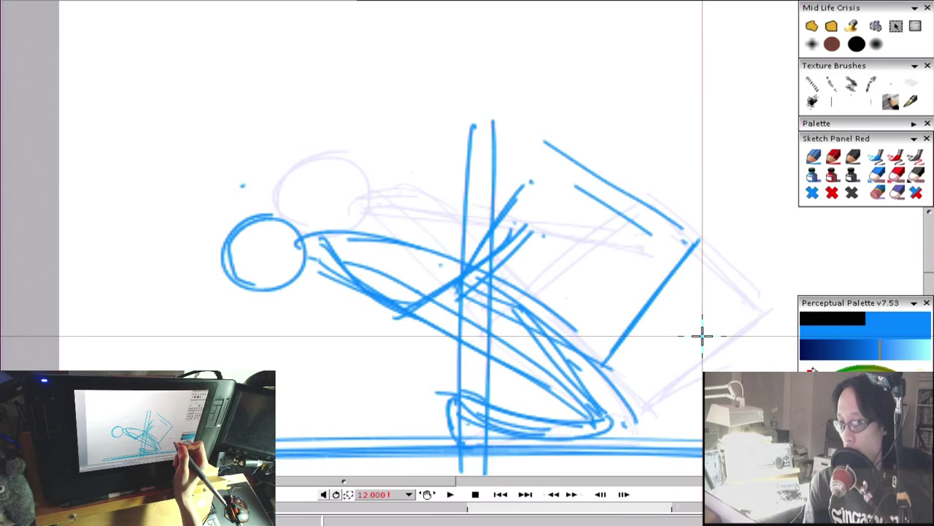
pyautogui.press('Right')
pyautogui.press('Left')
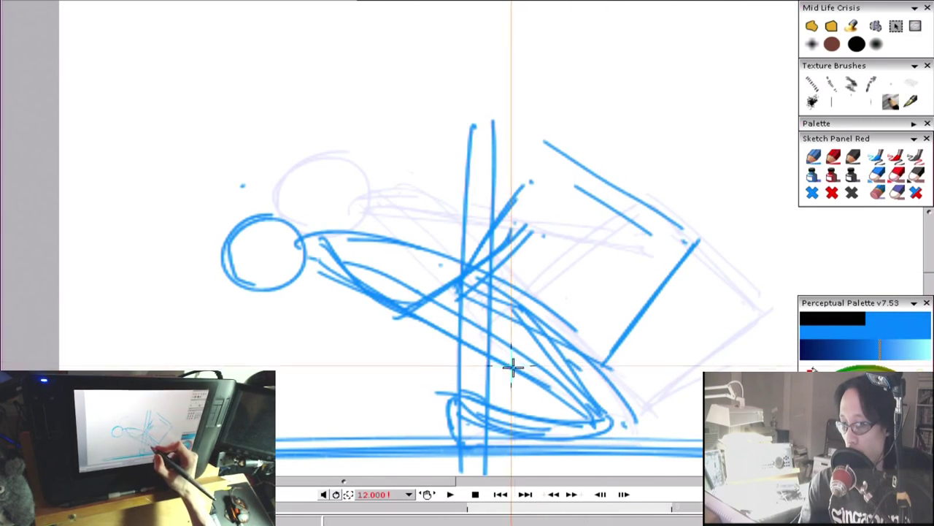
# On frame 4, sketch the bent thigh and the lower leg down to the ground over the ghost of frame 3, and compare both frames.
pyautogui.press('Right')
pyautogui.moveTo(395, 354)
pyautogui.mouseDown()
pyautogui.moveTo(409, 319)
pyautogui.moveTo(444, 367)
pyautogui.moveTo(562, 315)
pyautogui.mouseUp()
pyautogui.moveTo(387, 314)
pyautogui.mouseDown()
pyautogui.moveTo(509, 293)
pyautogui.moveTo(604, 311)
pyautogui.moveTo(604, 384)
pyautogui.mouseUp()
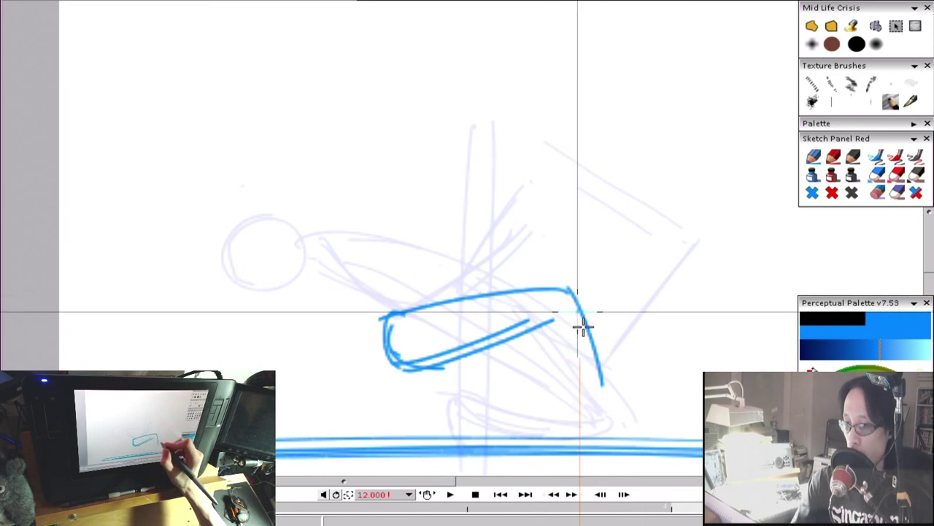
pyautogui.hotkey('ctrl', 'z')
pyautogui.moveTo(566, 341); pyautogui.dragTo(519, 416)
pyautogui.moveTo(577, 308); pyautogui.dragTo(473, 445)
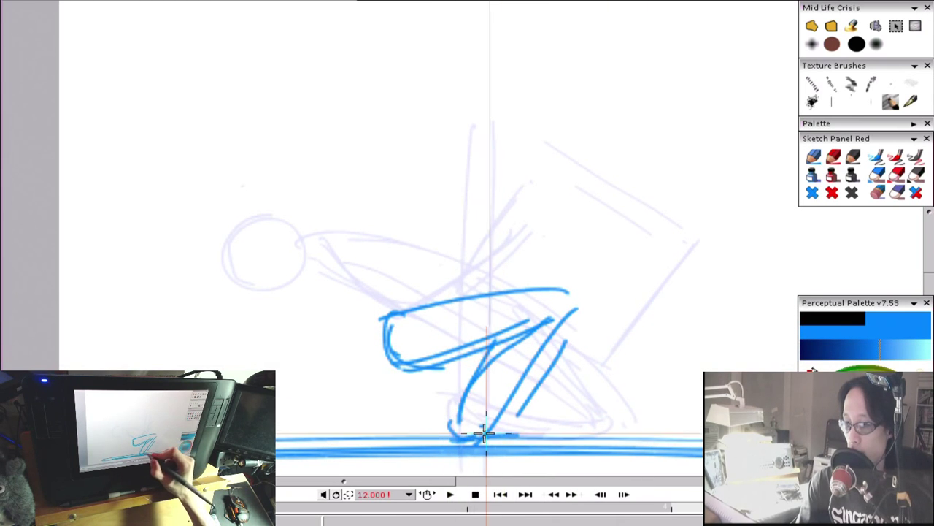
pyautogui.press('Left')
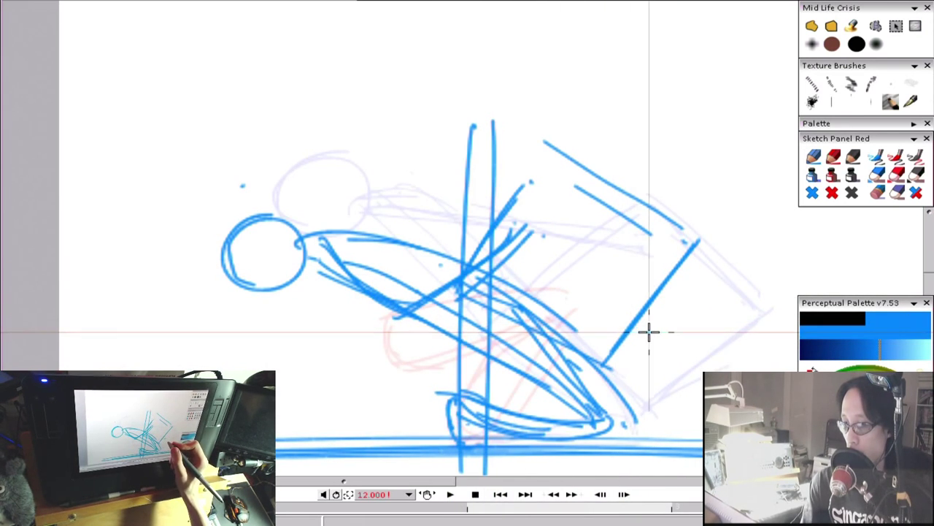
pyautogui.press('Right')
pyautogui.press('Left')
pyautogui.press('Right')
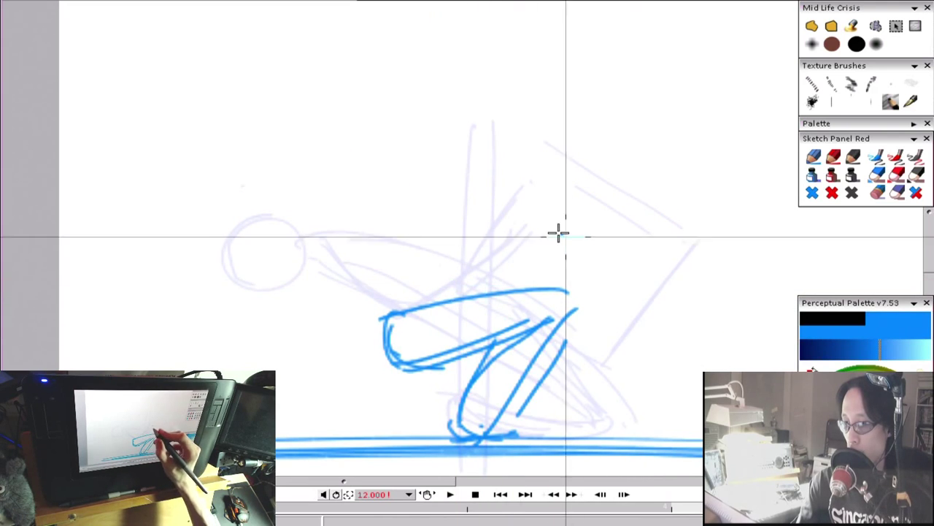
# On frame 3, clear the stray strokes, draw the missing edge of the tilted box and mark its face with an arrow.
pyautogui.press('Left')
pyautogui.hotkey('ctrl', 'z')
pyautogui.moveTo(509, 234)
pyautogui.mouseDown()
pyautogui.moveTo(492, 158)
pyautogui.moveTo(469, 165)
pyautogui.mouseUp()
pyautogui.hotkey('ctrl', 'z')
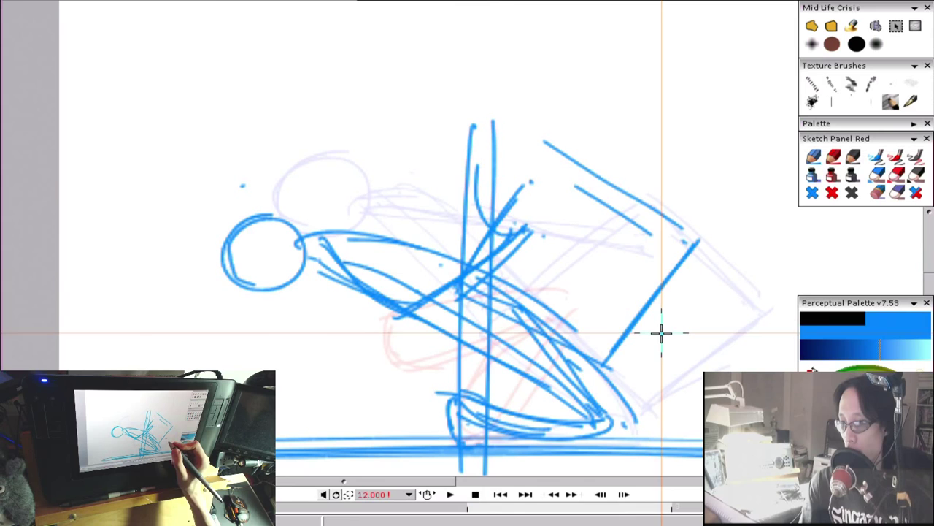
pyautogui.moveTo(542, 214); pyautogui.dragTo(493, 293)
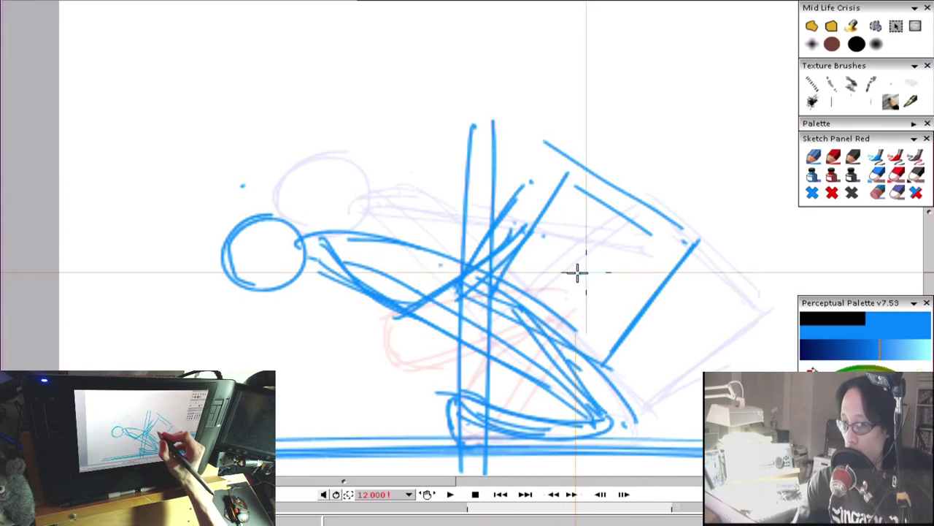
pyautogui.moveTo(587, 246); pyautogui.dragTo(566, 281)
pyautogui.press('Right')
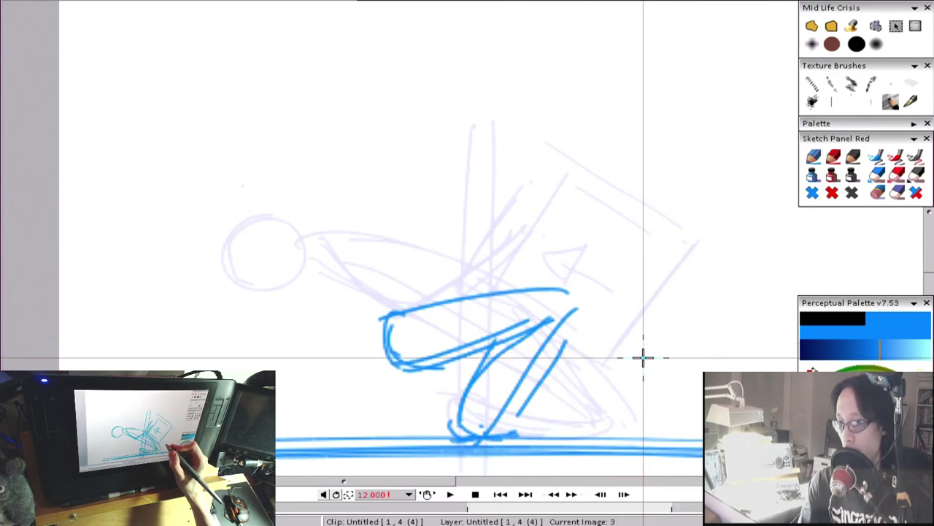
pyautogui.press('Left')
pyautogui.press('Right')
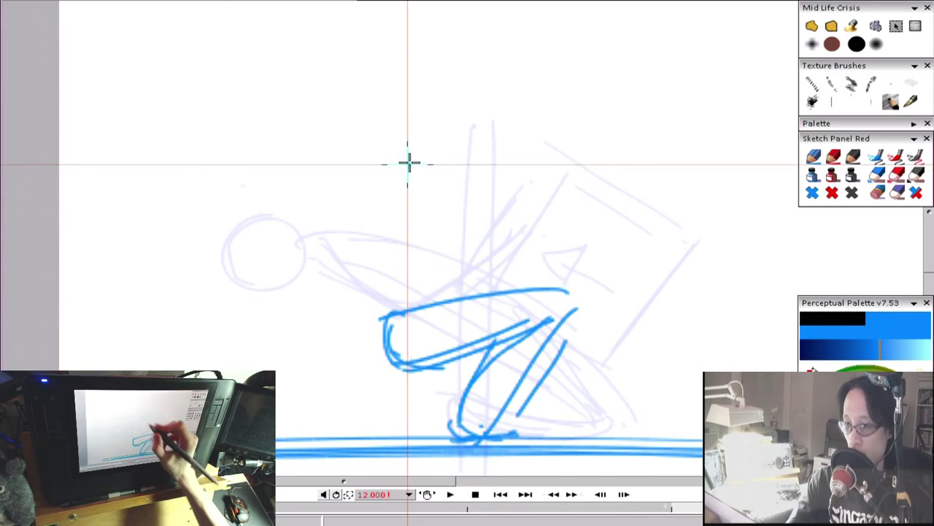
# On frame 4, sketch an upright box resting on the thigh, with tape marks on its upper edge and an upward arrow on its face.
pyautogui.moveTo(371, 191); pyautogui.dragTo(387, 308)
pyautogui.moveTo(365, 181)
pyautogui.mouseDown()
pyautogui.moveTo(396, 158)
pyautogui.moveTo(533, 159)
pyautogui.moveTo(528, 263)
pyautogui.mouseUp()
pyautogui.moveTo(531, 150); pyautogui.dragTo(547, 281)
pyautogui.moveTo(430, 158)
pyautogui.mouseDown()
pyautogui.moveTo(432, 175)
pyautogui.moveTo(459, 173)
pyautogui.mouseUp()
pyautogui.moveTo(470, 157); pyautogui.dragTo(472, 168)
pyautogui.moveTo(454, 223); pyautogui.dragTo(457, 276)
pyautogui.moveTo(441, 243); pyautogui.dragTo(464, 238)
# Mark the matching lower corner of the box with a small circle on frames 3 and 4, comparing both poses.
pyautogui.press('Left')
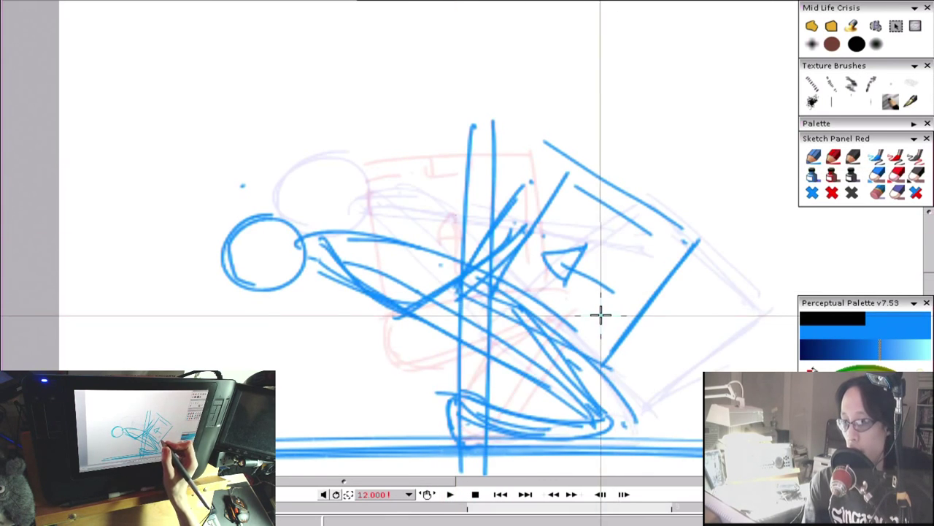
pyautogui.press('Right')
pyautogui.press('Right')
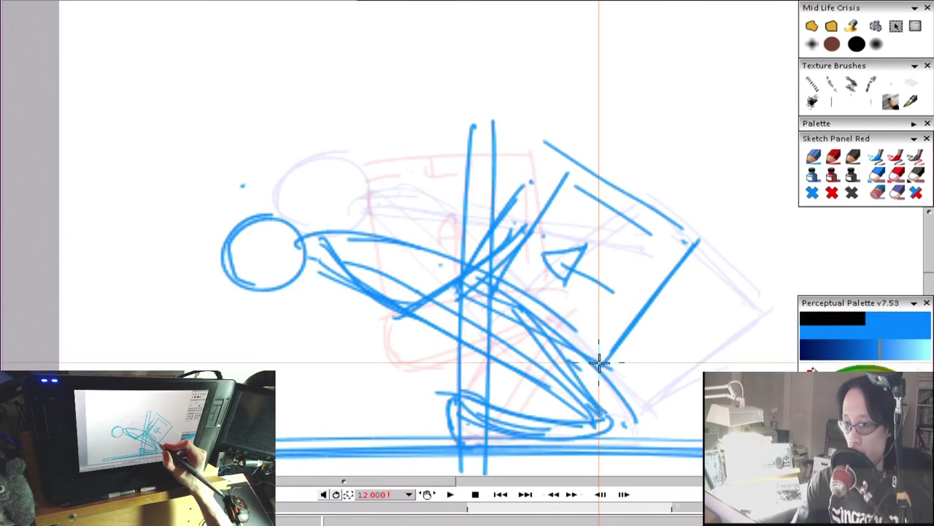
pyautogui.press('Left')
pyautogui.press('Right')
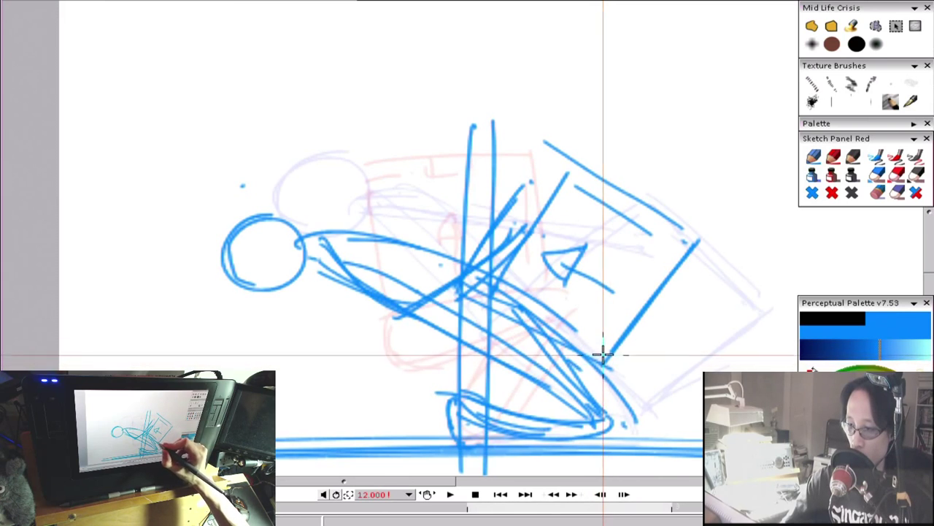
pyautogui.press('Left')
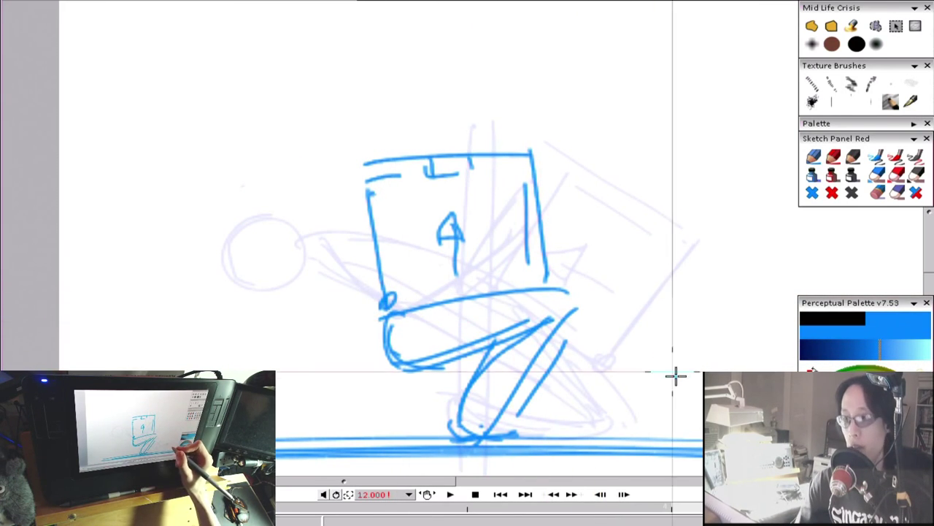
pyautogui.press('Right')
pyautogui.press('Left')
pyautogui.press('Right')
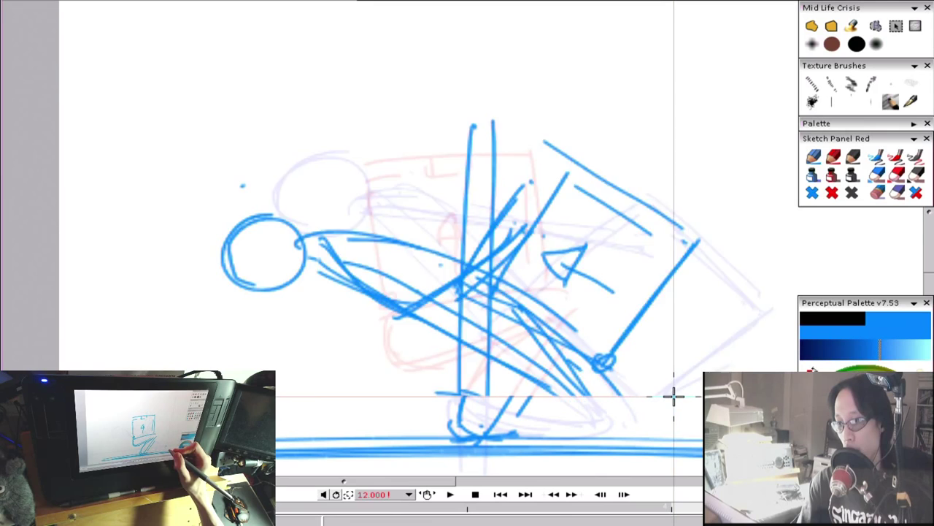
pyautogui.press('Left')
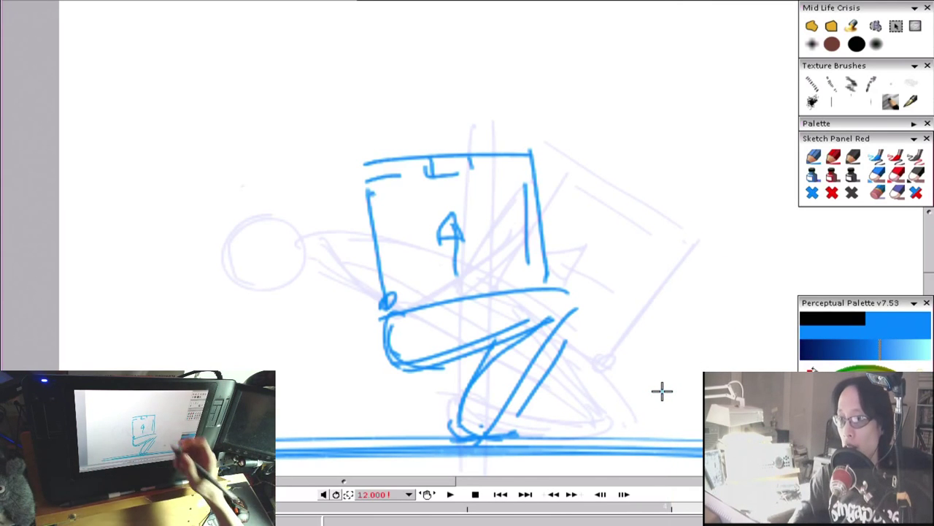
pyautogui.press('Right')
pyautogui.press('Left')
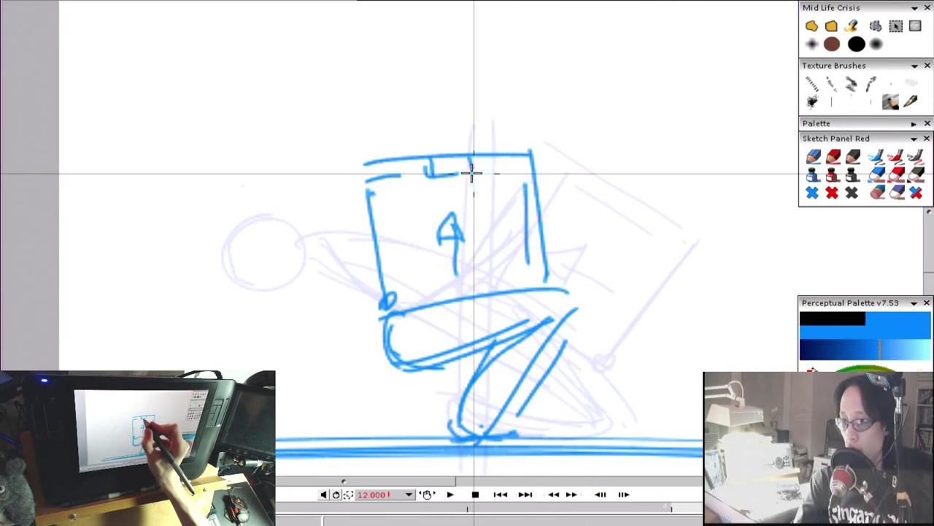
# On frame 4, draw the shoulder, the hand on the box's upper edge and the bent arm joining them.
pyautogui.press('Right')
pyautogui.press('Left')
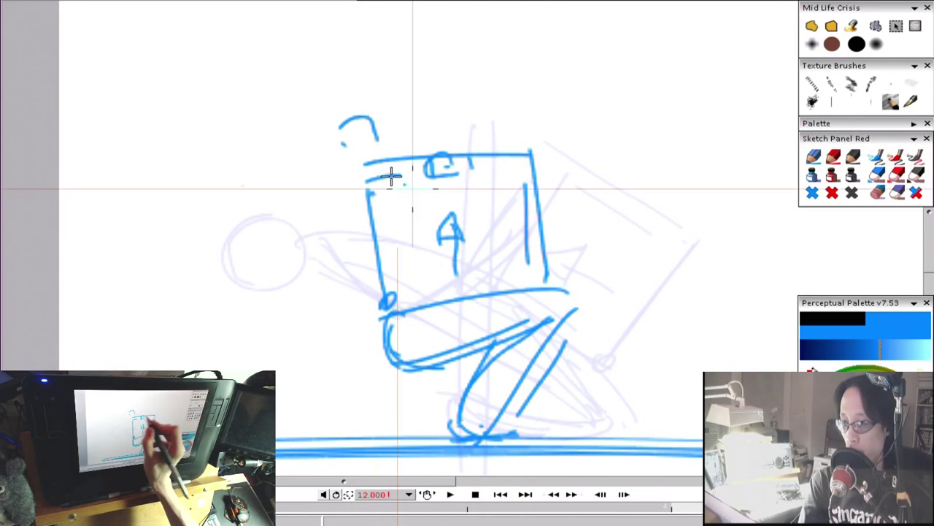
pyautogui.press('Right')
pyautogui.press('Left')
pyautogui.click(338, 267)
pyautogui.moveTo(441, 171); pyautogui.dragTo(349, 254)
pyautogui.moveTo(439, 171); pyautogui.dragTo(358, 255)
pyautogui.moveTo(351, 112); pyautogui.dragTo(333, 246)
pyautogui.moveTo(366, 126); pyautogui.dragTo(359, 243)
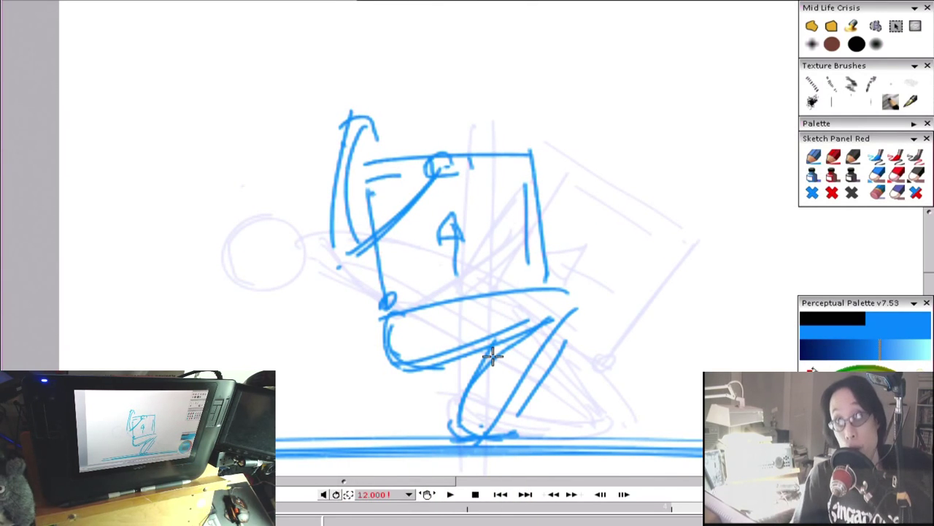
# Draw the curved back from the shoulder down to the hips and a chest line on frame 4, checking against frame 3.
pyautogui.press('Right')
pyautogui.press('Left')
pyautogui.moveTo(337, 139); pyautogui.dragTo(316, 200)
pyautogui.moveTo(317, 281); pyautogui.dragTo(350, 375)
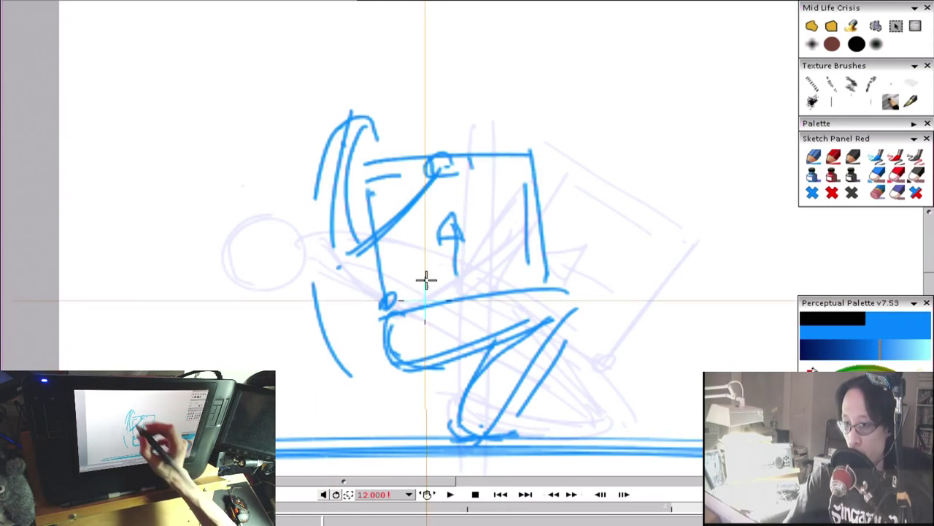
pyautogui.hotkey('ctrl', 'z')
pyautogui.moveTo(335, 130); pyautogui.dragTo(359, 351)
pyautogui.moveTo(326, 296); pyautogui.dragTo(387, 367)
pyautogui.moveTo(354, 335); pyautogui.dragTo(426, 356)
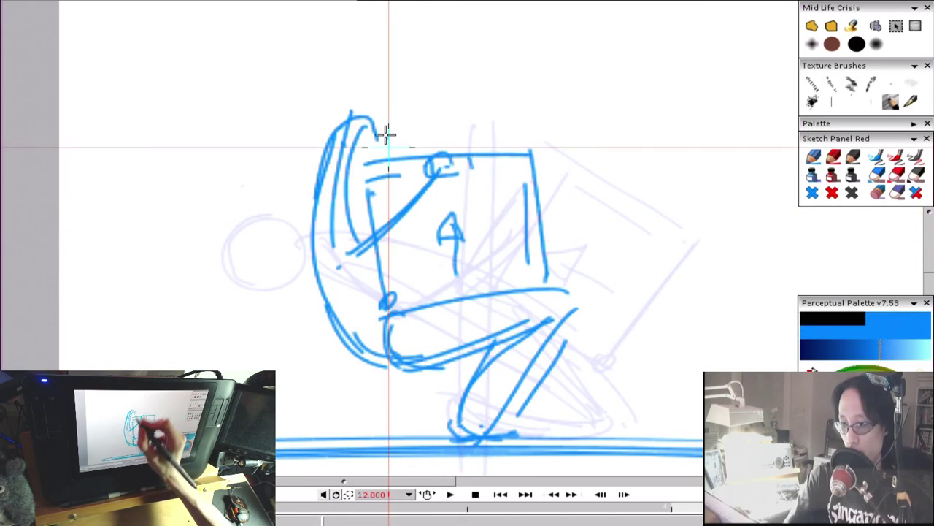
pyautogui.moveTo(379, 183); pyautogui.dragTo(409, 280)
pyautogui.press('Right')
pyautogui.press('Left')
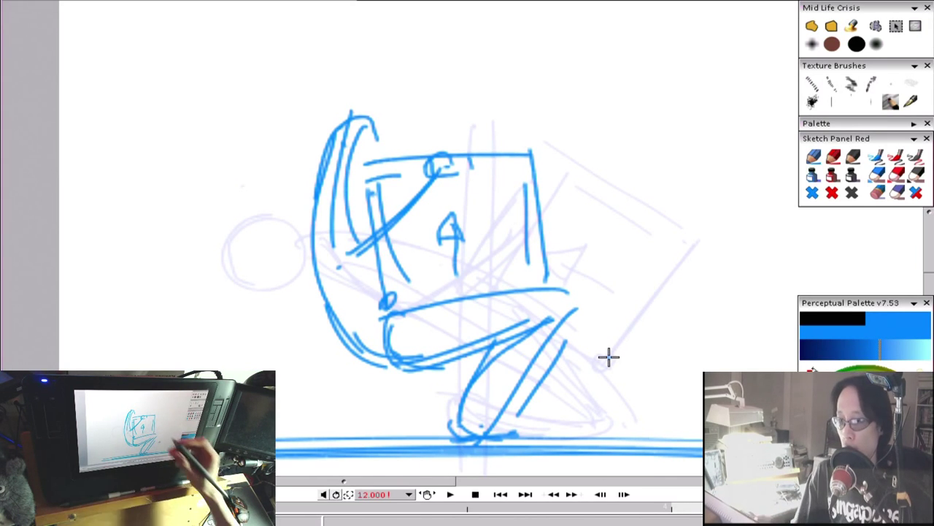
pyautogui.press('Right')
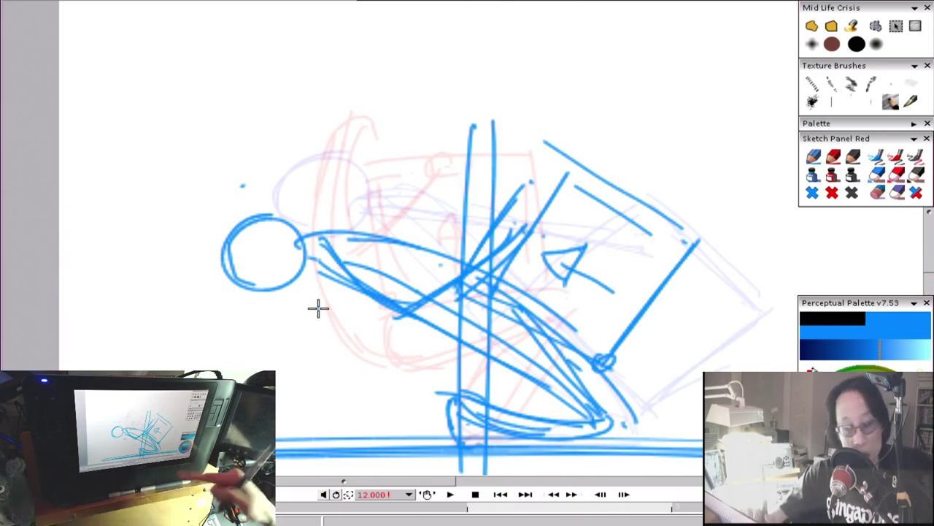
pyautogui.press('Left')
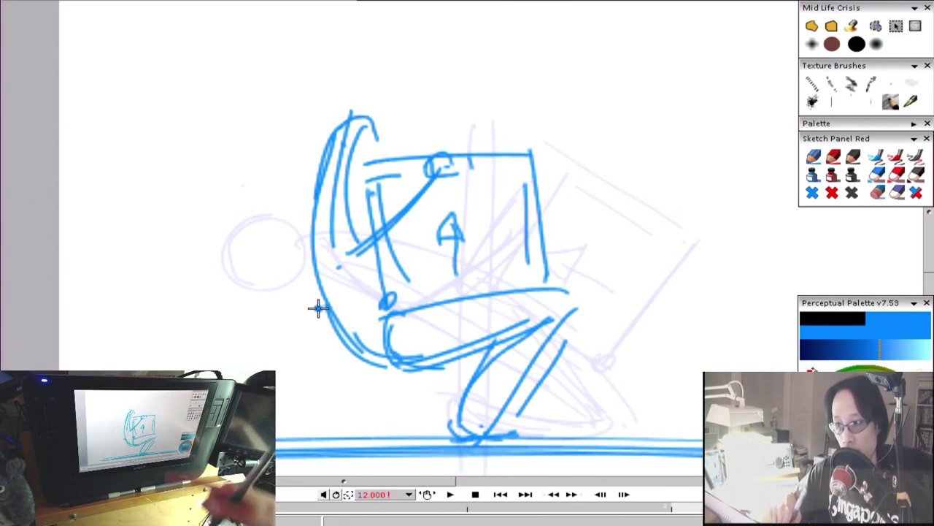
# Draw a round head above the shoulder on frame 4.
pyautogui.moveTo(496, 117); pyautogui.dragTo(527, 199)
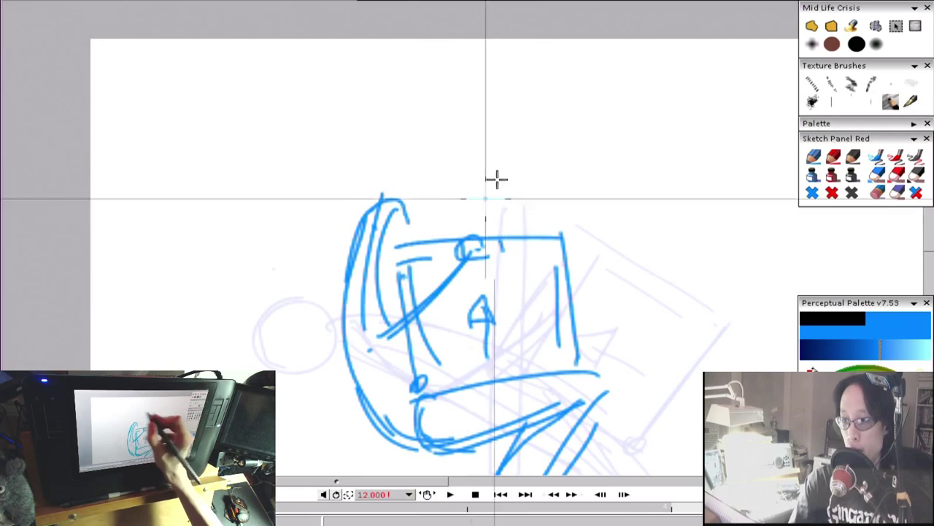
pyautogui.moveTo(484, 167)
pyautogui.mouseDown()
pyautogui.moveTo(389, 190)
pyautogui.moveTo(379, 129)
pyautogui.mouseUp()
pyautogui.press('Right')
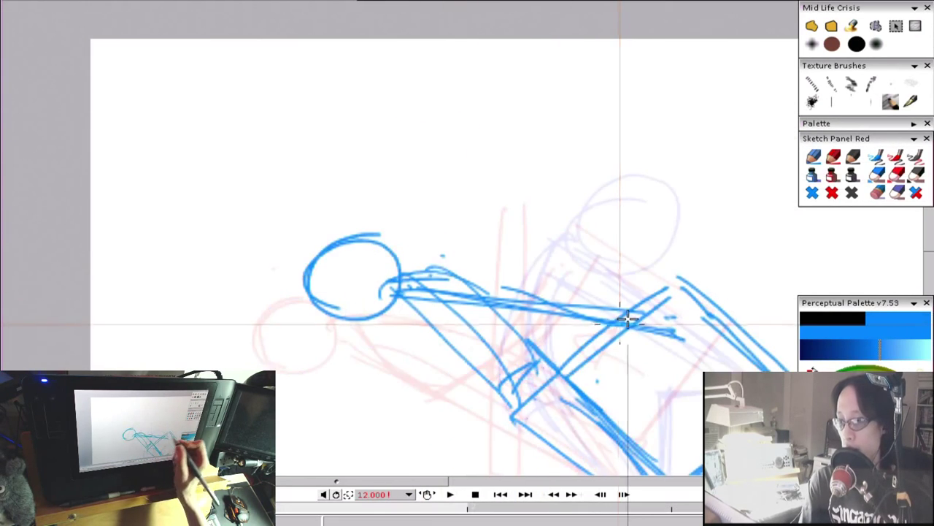
pyautogui.press('Left')
pyautogui.moveTo(636, 338); pyautogui.dragTo(641, 282)
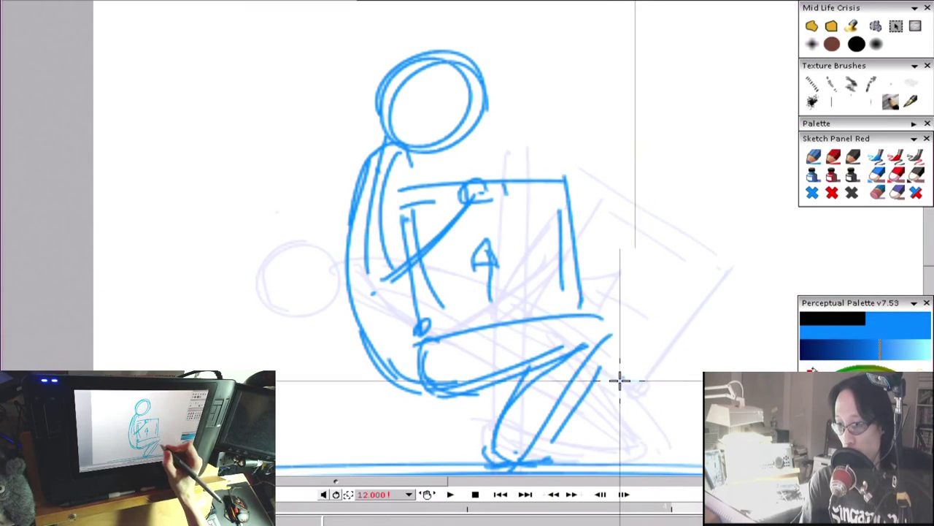
pyautogui.moveTo(619, 381); pyautogui.dragTo(629, 353)
# Flip between frames 3 and 4 to check the move from the leaning pose to the squat with the box.
pyautogui.press('Right')
pyautogui.press('Left')
pyautogui.press('Right')
pyautogui.press('Right')
pyautogui.press('Left')
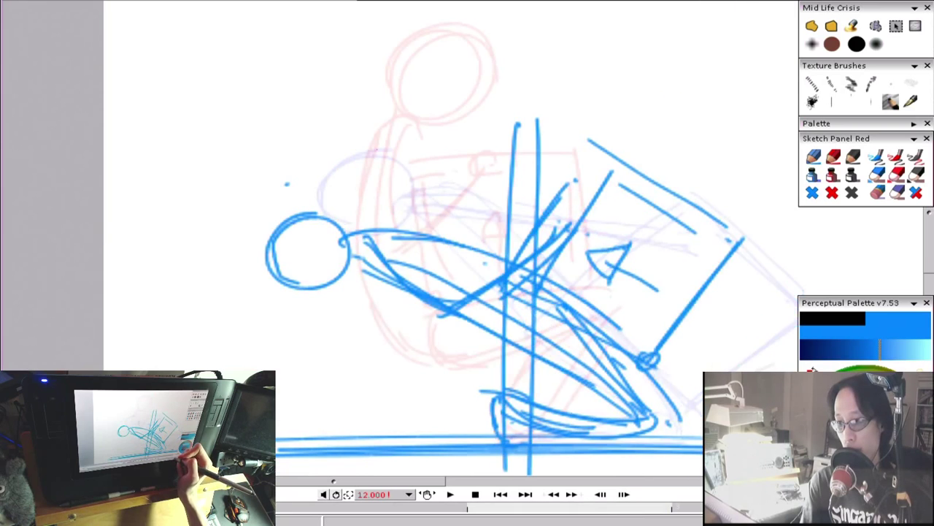
pyautogui.press('Left')
pyautogui.press('Right')
pyautogui.press('Left')
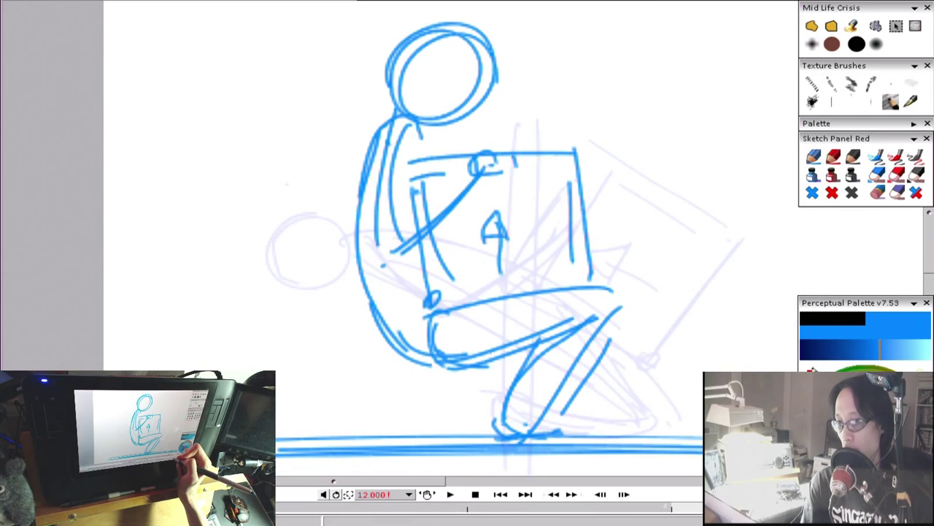
pyautogui.press('Right')
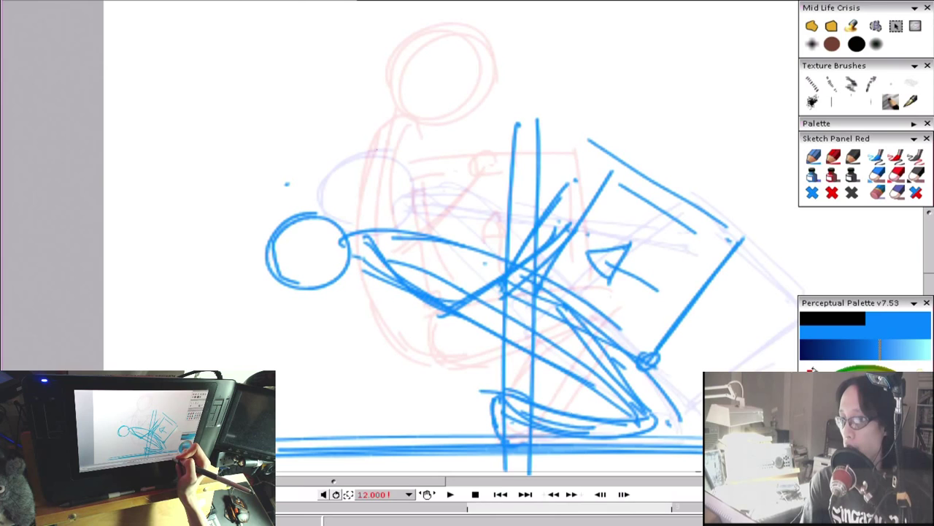
pyautogui.press('Left')
pyautogui.press('Right')
# Insert an inbetween frame between frames 3 and 4, and flip through the neighbouring poses.
pyautogui.press('Right')
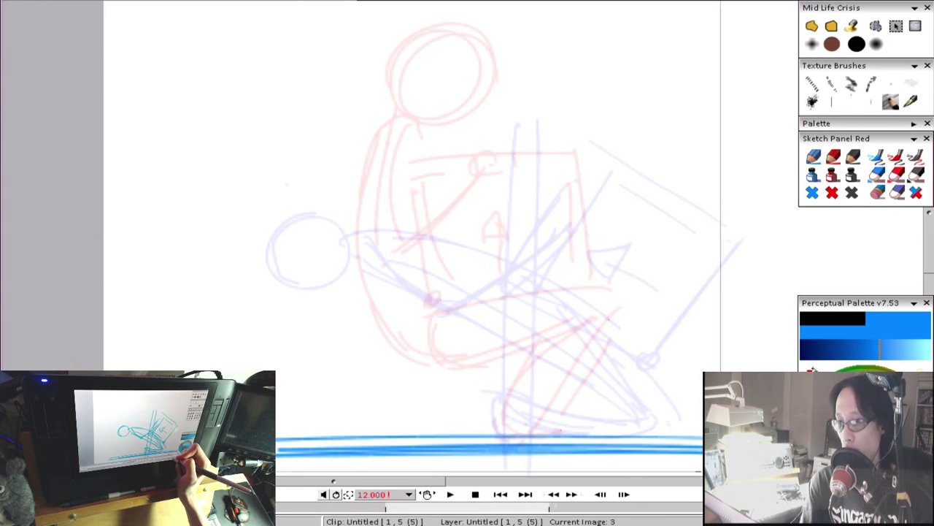
pyautogui.press('Left')
pyautogui.press('Left')
pyautogui.press('Right')
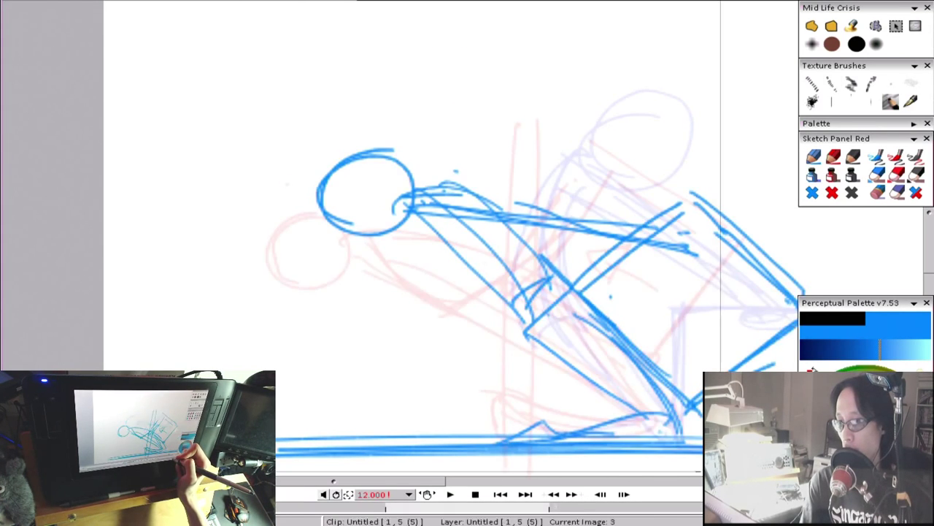
pyautogui.press('Right')
pyautogui.press('Right')
pyautogui.press('Left')
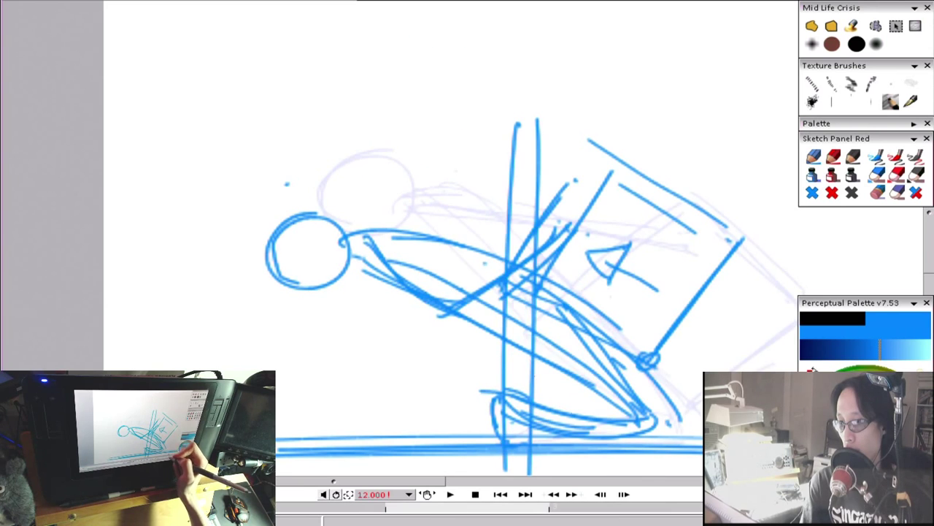
pyautogui.press('Right')
pyautogui.moveTo(386, 288)
pyautogui.mouseDown()
pyautogui.moveTo(339, 131)
pyautogui.moveTo(486, 302)
pyautogui.mouseUp()
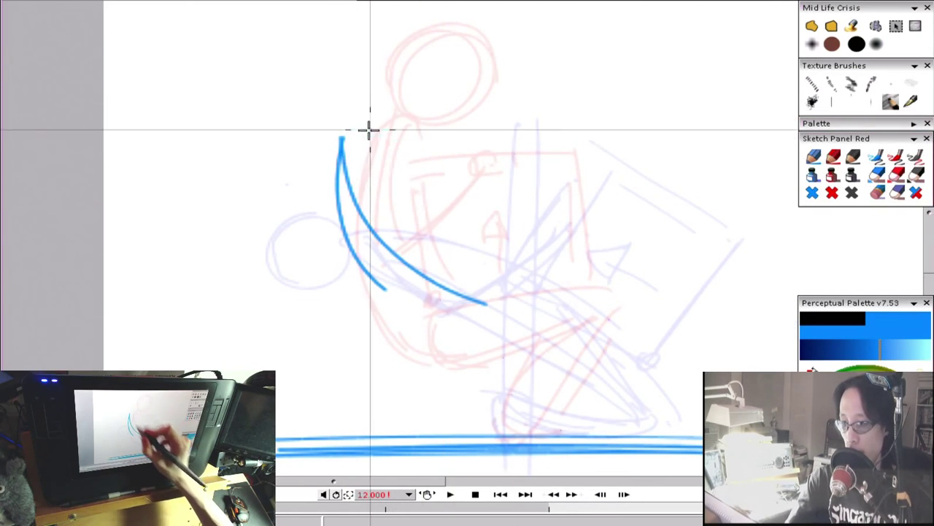
pyautogui.moveTo(382, 196); pyautogui.dragTo(559, 330)
pyautogui.press('Left')
pyautogui.press('Right')
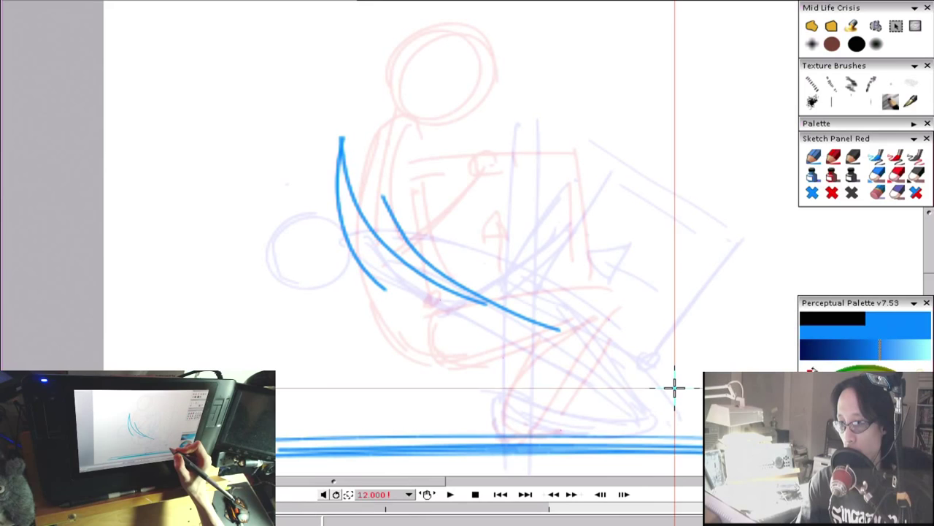
pyautogui.hotkey('ctrl', 'z')
pyautogui.hotkey('ctrl', 'z')
pyautogui.hotkey('ctrl', 'z')
# On the new inbetween, sketch the torso as curved back and belly lines sweeping down to the hips.
pyautogui.moveTo(393, 162)
pyautogui.mouseDown()
pyautogui.moveTo(376, 235)
pyautogui.moveTo(390, 276)
pyautogui.mouseUp()
pyautogui.moveTo(365, 237); pyautogui.dragTo(459, 336)
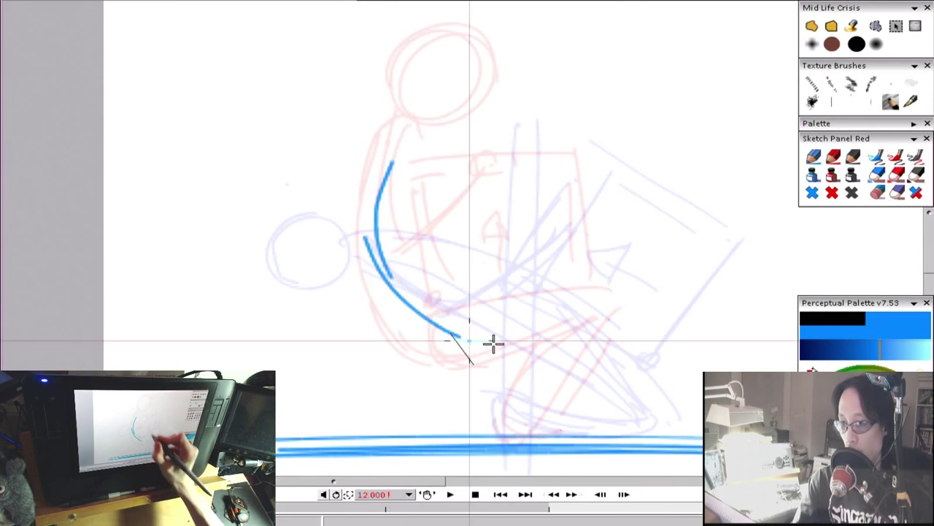
pyautogui.moveTo(403, 273); pyautogui.dragTo(544, 330)
pyautogui.moveTo(482, 302); pyautogui.dragTo(555, 332)
pyautogui.press('Left')
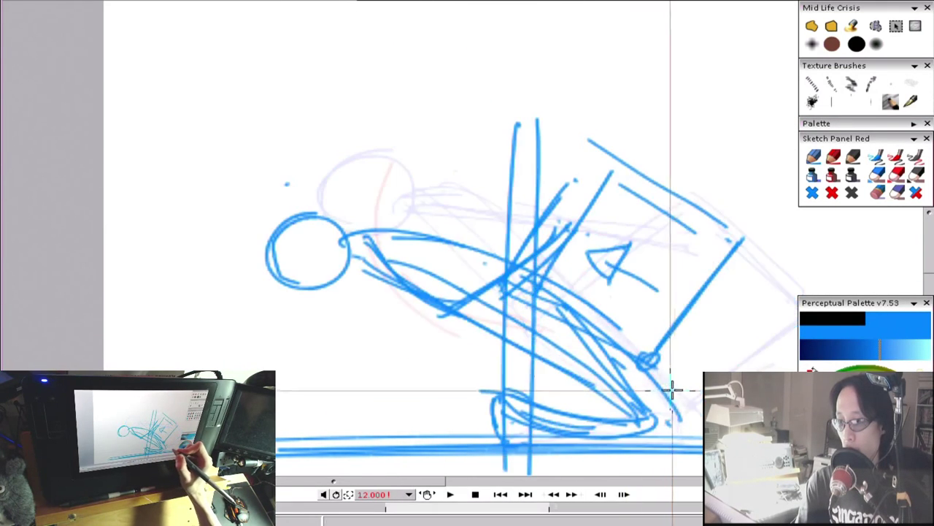
pyautogui.press('Right')
# Draw the thigh reaching forward to the knee and the lower leg and foot back to the ground on the inbetween, checking neighbouring frames.
pyautogui.moveTo(473, 289); pyautogui.dragTo(668, 352)
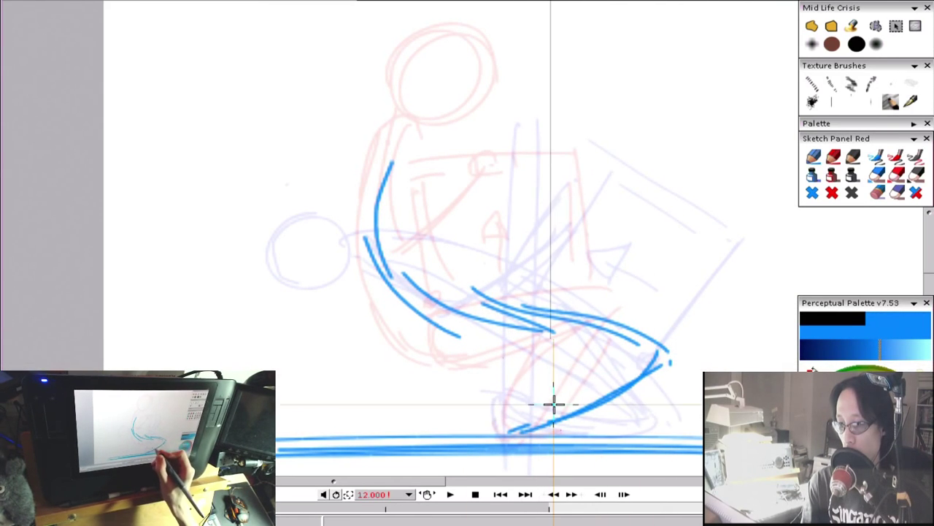
pyautogui.press('Right')
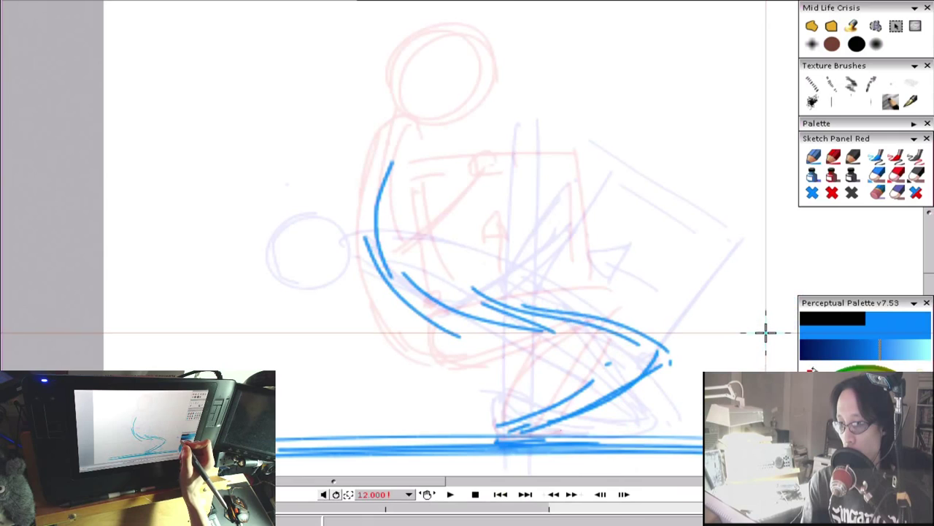
pyautogui.press('Left')
pyautogui.press('Right')
pyautogui.press('Right')
pyautogui.press('Left')
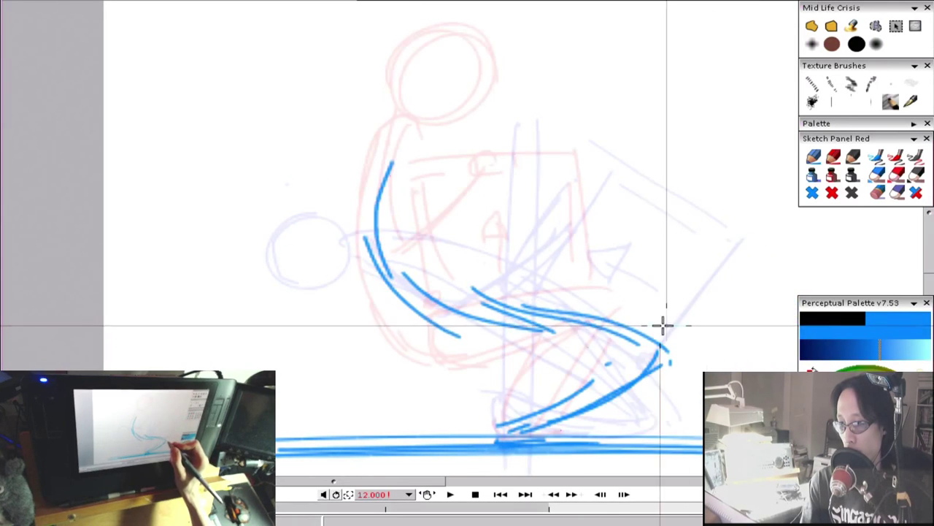
pyautogui.press('Right')
pyautogui.press('Left')
pyautogui.click(448, 207)
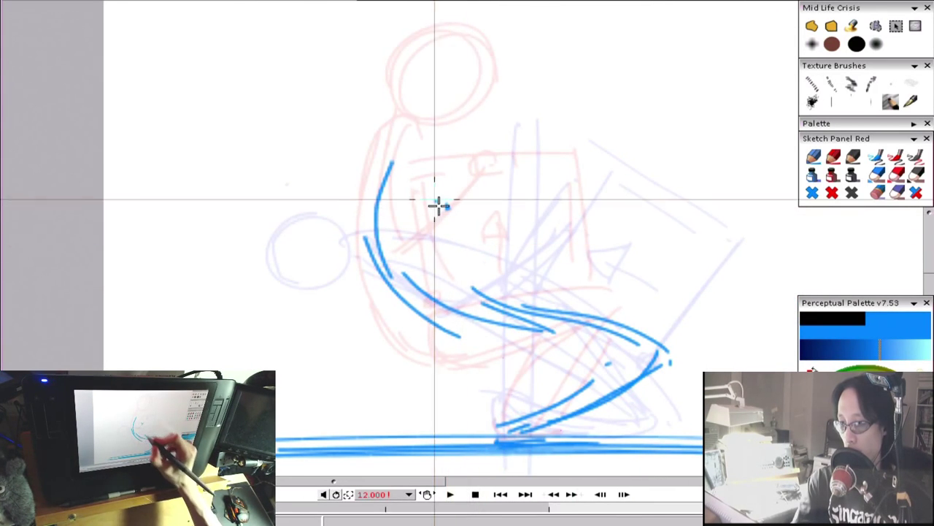
# On the inbetween, draw the tilted box resting on the thigh and the bent arm with its hand gripping the box's upper edge.
pyautogui.moveTo(426, 177)
pyautogui.mouseDown()
pyautogui.moveTo(515, 310)
pyautogui.moveTo(647, 259)
pyautogui.mouseUp()
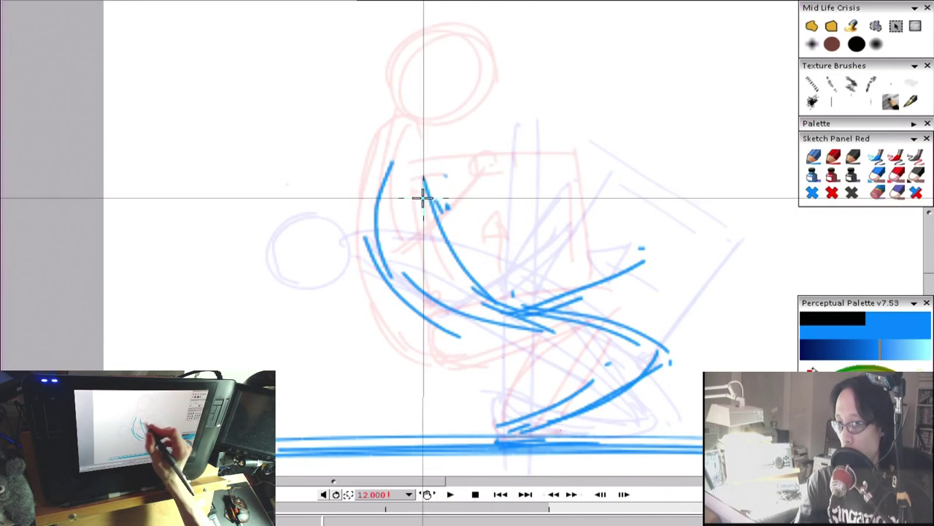
pyautogui.moveTo(589, 134); pyautogui.dragTo(650, 256)
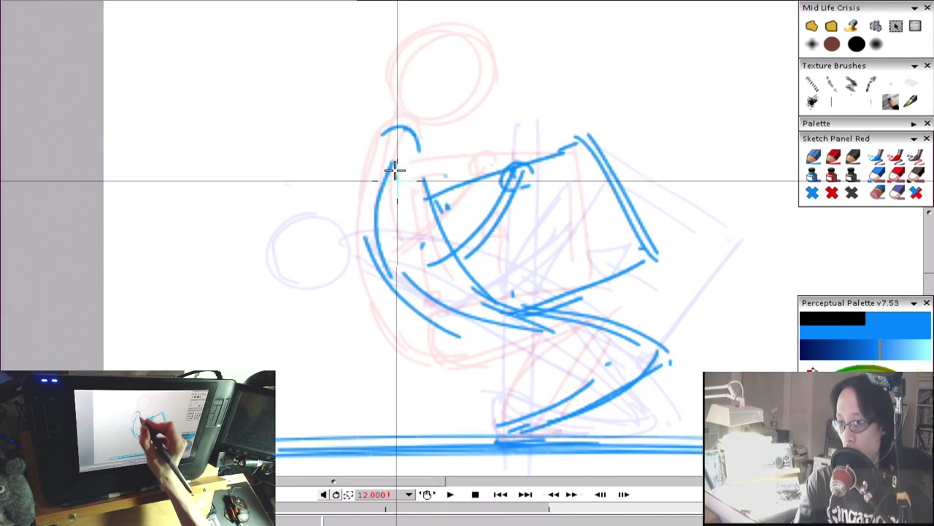
pyautogui.moveTo(395, 171); pyautogui.dragTo(396, 248)
pyautogui.press('Right')
pyautogui.press('Right')
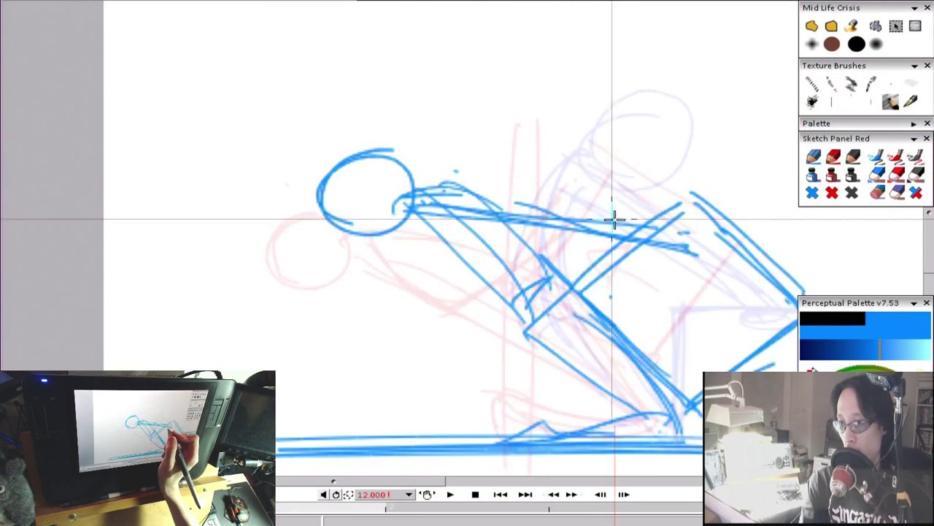
pyautogui.press('Left')
pyautogui.press('Left')
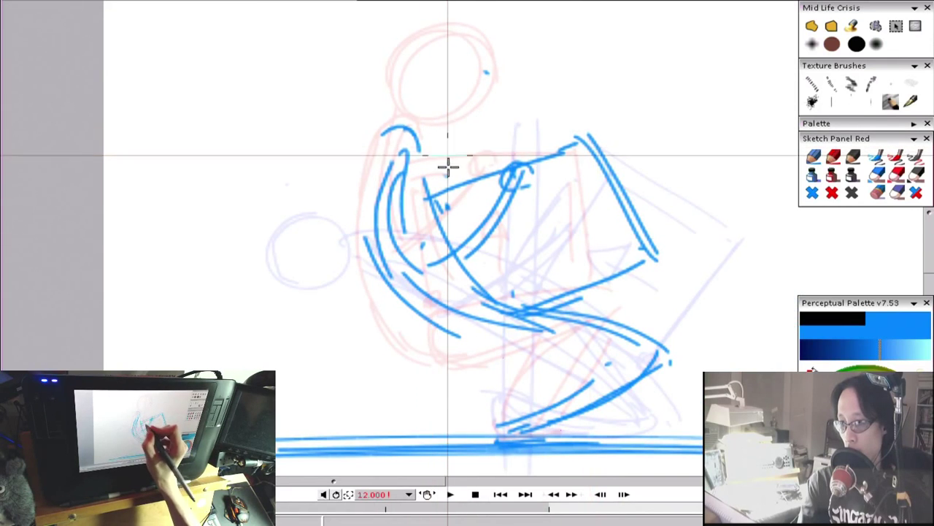
# Draw the head circle above the shoulder and the upper back line on the inbetween, checking the neighbouring frames.
pyautogui.moveTo(372, 105)
pyautogui.mouseDown()
pyautogui.moveTo(446, 130)
pyautogui.moveTo(378, 150)
pyautogui.moveTo(440, 138)
pyautogui.mouseUp()
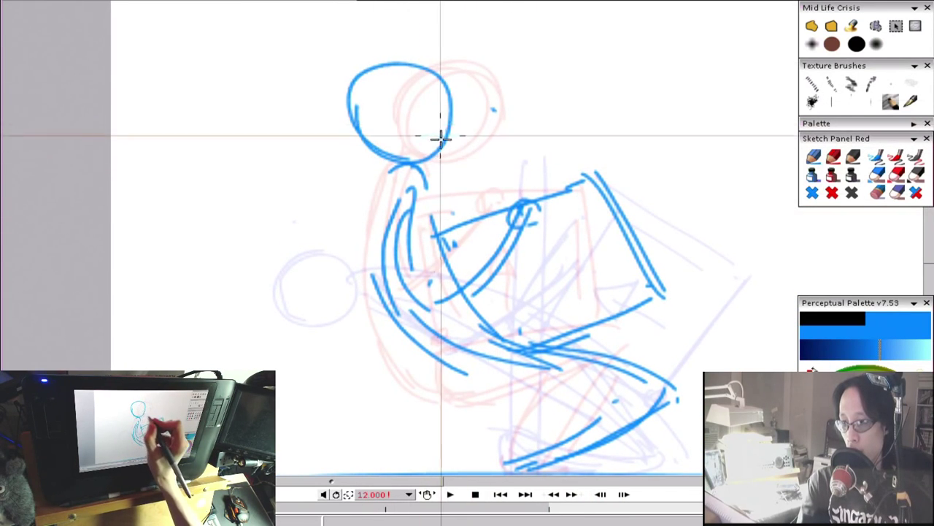
pyautogui.moveTo(374, 192); pyautogui.dragTo(399, 314)
pyautogui.press('Right')
pyautogui.press('Right')
pyautogui.press('Right')
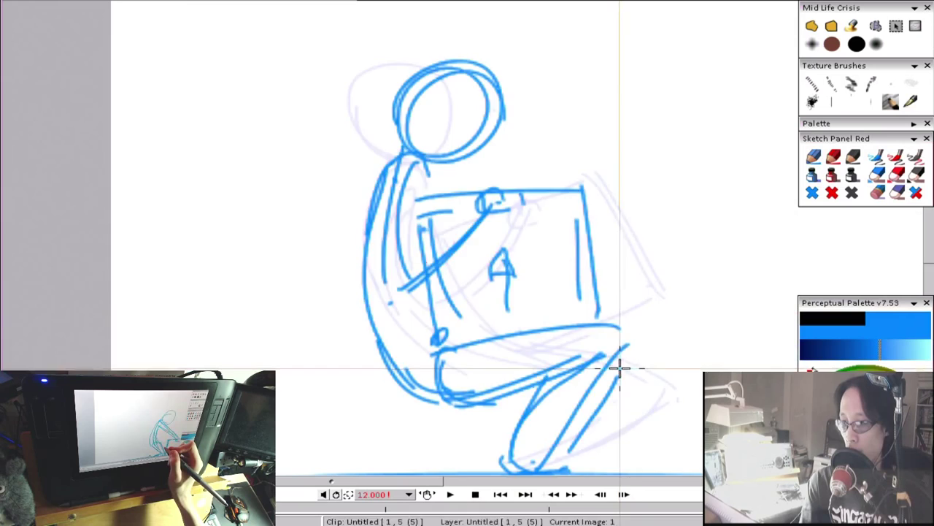
# Flip through the five-frame sequence to check the motion from leaning over the box to squatting with it.
pyautogui.press('Left')
pyautogui.press('Left')
pyautogui.press('Left')
pyautogui.press('Left')
pyautogui.press('Right')
pyautogui.press('Right')
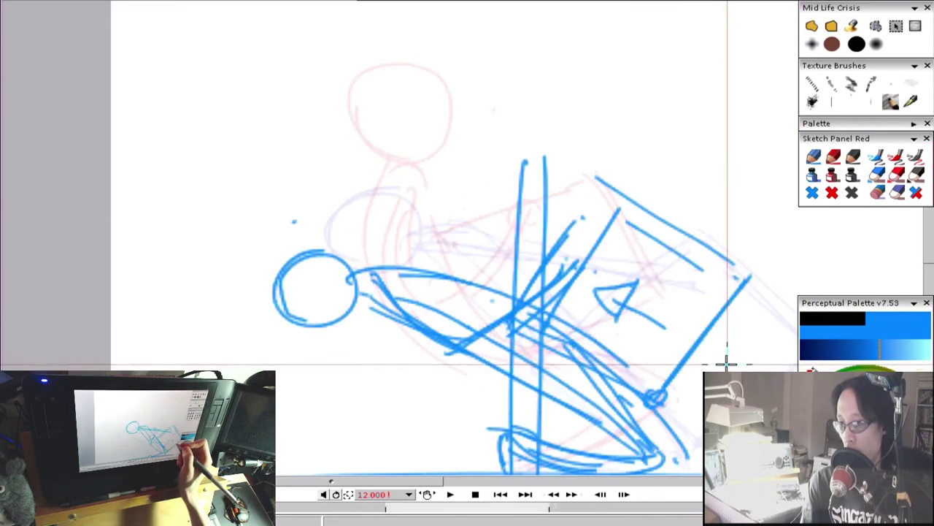
pyautogui.press('Right')
pyautogui.press('Right')
pyautogui.press('Left')
pyautogui.scroll(-1, 677, 301)
pyautogui.press('Right')
pyautogui.press('Right')
pyautogui.press('Right')
pyautogui.press('Right')
pyautogui.press('Right')
pyautogui.press('Right')
pyautogui.press('Right')
pyautogui.press('Right')
pyautogui.press('Right')
pyautogui.press('Right')
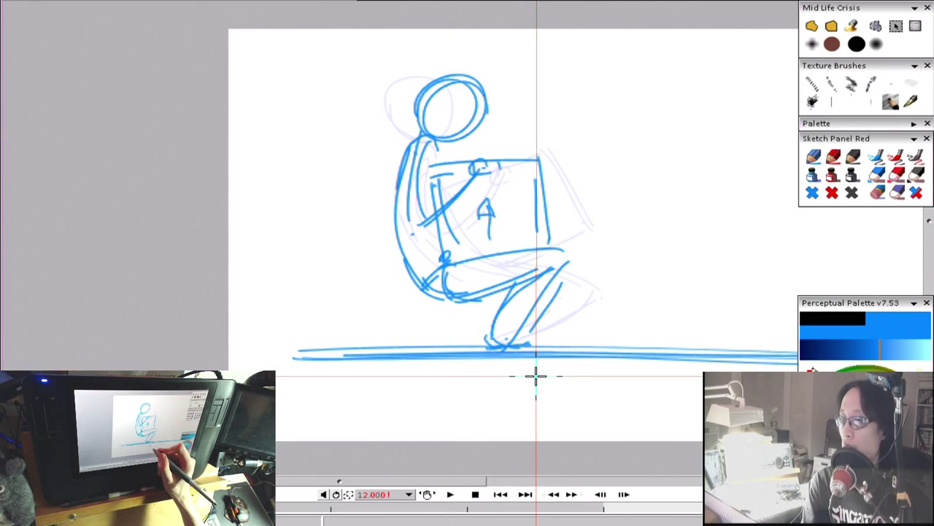
# On the squat frame, add the second leg with its thigh angled down to a low knee and the shin and foot trailing along the ground.
pyautogui.press('Left')
pyautogui.press('Left')
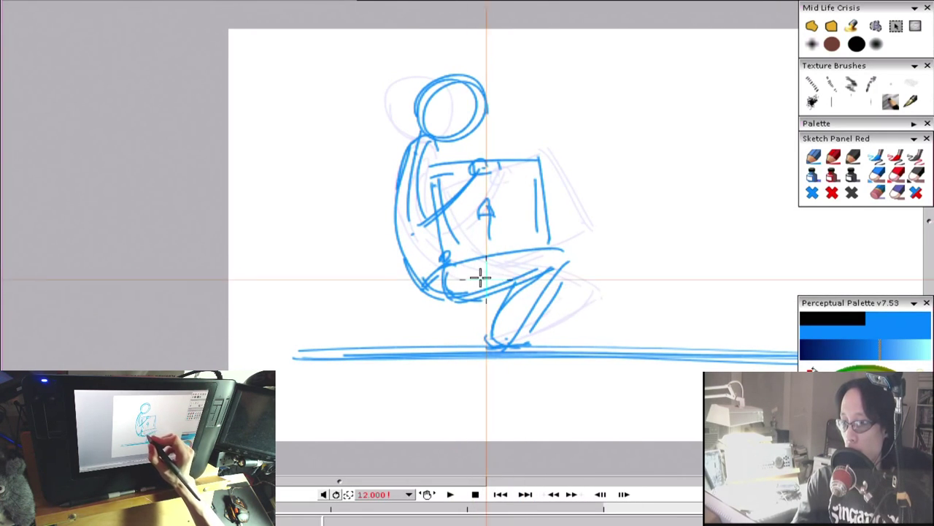
pyautogui.moveTo(456, 263); pyautogui.dragTo(568, 330)
pyautogui.moveTo(505, 279); pyautogui.dragTo(561, 340)
pyautogui.moveTo(535, 332)
pyautogui.mouseDown()
pyautogui.moveTo(518, 324)
pyautogui.moveTo(431, 343)
pyautogui.moveTo(447, 347)
pyautogui.mouseUp()
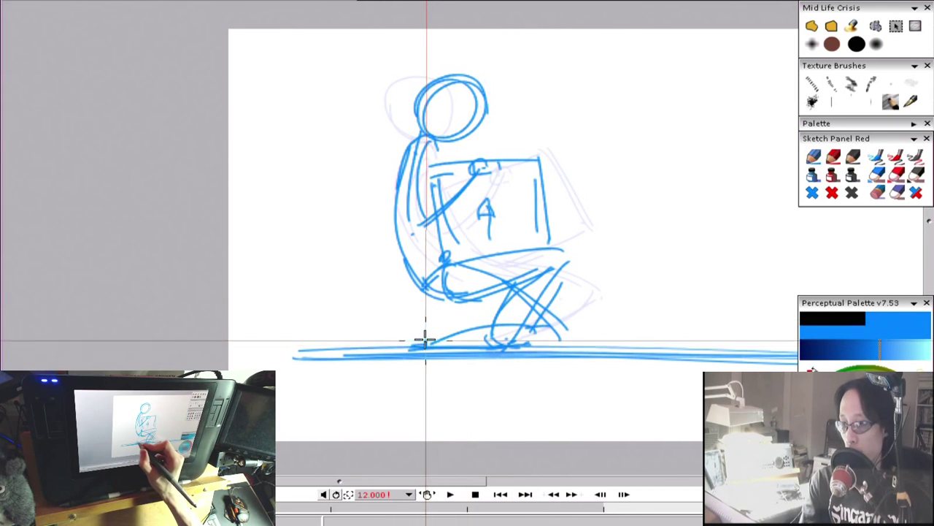
pyautogui.press('Left')
pyautogui.press('Right')
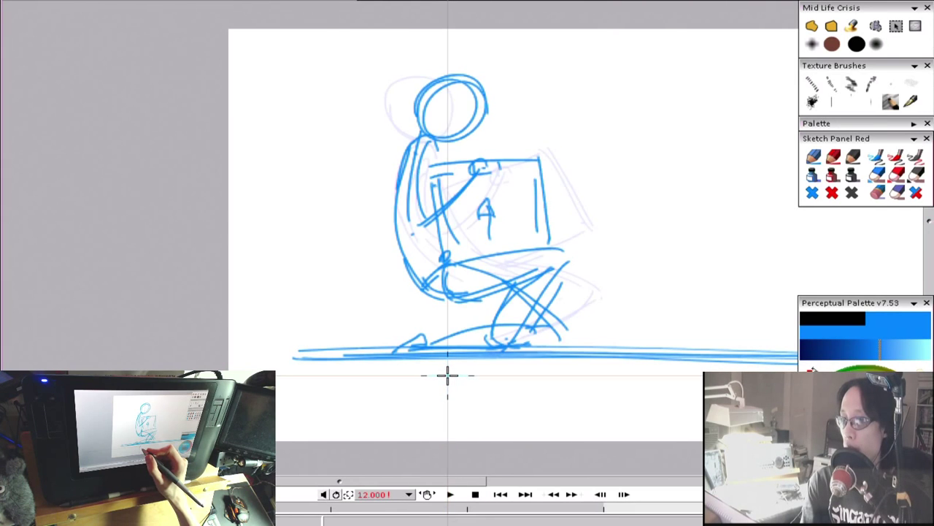
# On the new sixth frame, sketch the torso of the rising pose as tall curved back and belly lines above the squat.
pyautogui.press('Right')
pyautogui.click(405, 272)
pyautogui.moveTo(413, 31); pyautogui.dragTo(378, 137)
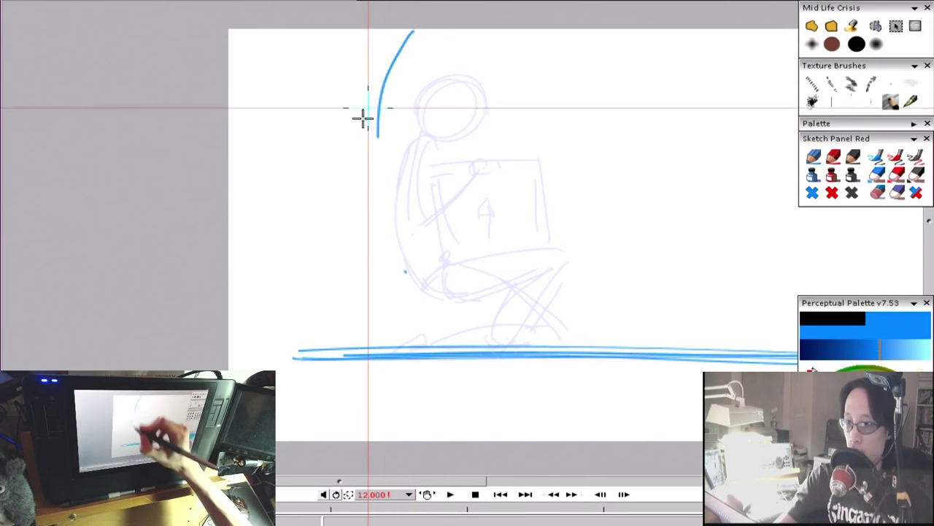
pyautogui.moveTo(376, 170); pyautogui.dragTo(397, 226)
pyautogui.moveTo(365, 202); pyautogui.dragTo(389, 244)
pyautogui.moveTo(394, 103)
pyautogui.mouseDown()
pyautogui.moveTo(432, 234)
pyautogui.moveTo(458, 258)
pyautogui.mouseUp()
pyautogui.click(438, 263)
# Draw the front thigh reaching to the knee and the lower leg down to the ground, comparing with the squat frame.
pyautogui.moveTo(396, 208); pyautogui.dragTo(534, 285)
pyautogui.moveTo(427, 214); pyautogui.dragTo(544, 281)
pyautogui.click(544, 291)
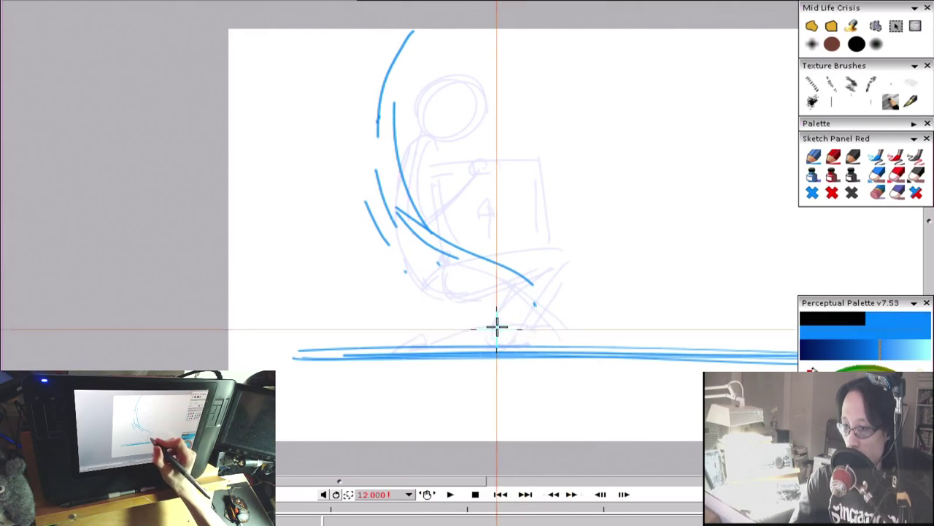
pyautogui.moveTo(543, 250); pyautogui.dragTo(547, 256)
pyautogui.moveTo(412, 212)
pyautogui.mouseDown()
pyautogui.moveTo(526, 243)
pyautogui.moveTo(532, 257)
pyautogui.moveTo(508, 246)
pyautogui.moveTo(516, 276)
pyautogui.moveTo(503, 336)
pyautogui.mouseUp()
pyautogui.press('Left')
pyautogui.press('Right')
pyautogui.press('Left')
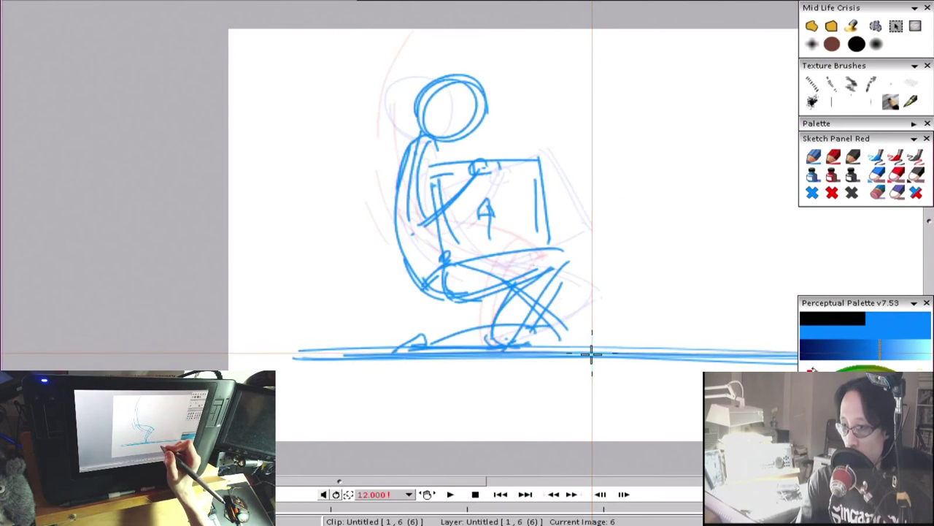
pyautogui.press('Right')
pyautogui.press('Left')
pyautogui.press('Right')
pyautogui.moveTo(383, 232); pyautogui.dragTo(496, 259)
pyautogui.press('Left')
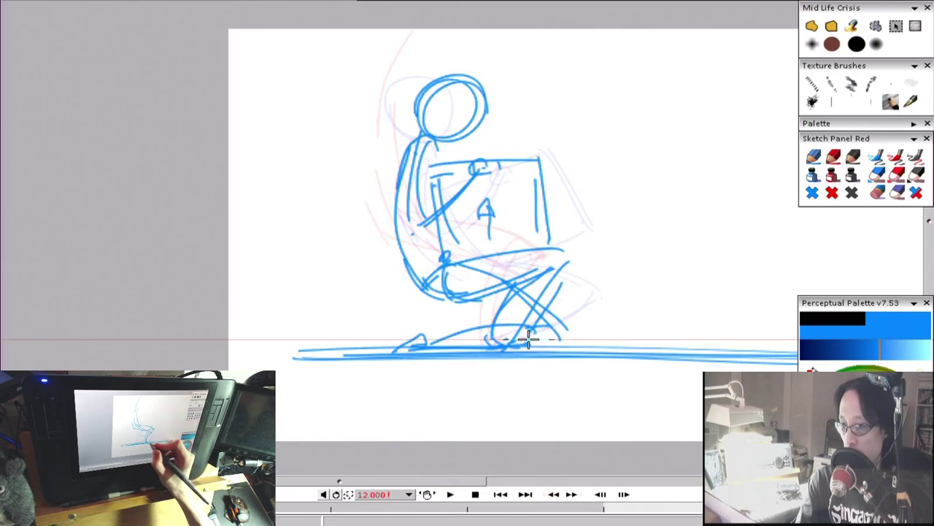
pyautogui.press('Right')
pyautogui.press('Left')
pyautogui.press('Right')
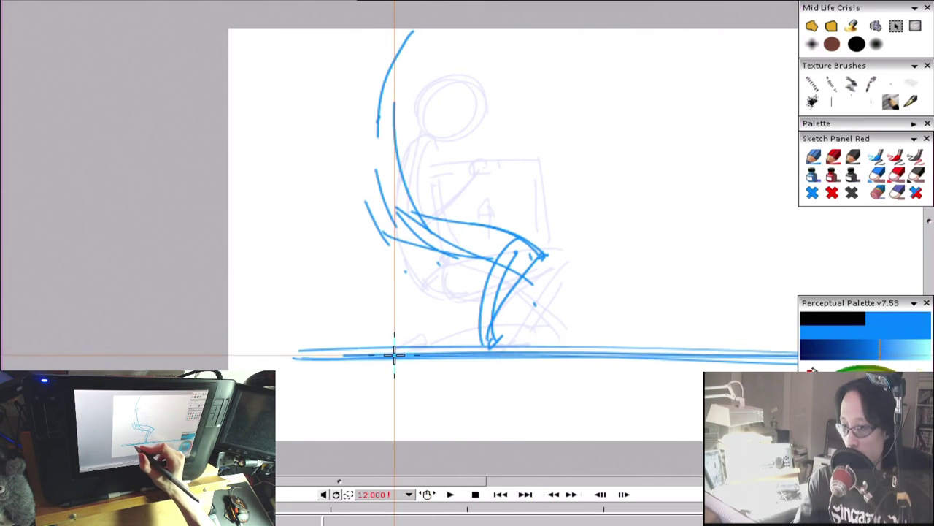
# Draw the rear leg's foot, shin along the ground and low thigh on the rising pose, comparing with the squat frame.
pyautogui.moveTo(356, 323); pyautogui.dragTo(391, 348)
pyautogui.moveTo(387, 315)
pyautogui.mouseDown()
pyautogui.moveTo(404, 352)
pyautogui.moveTo(399, 345)
pyautogui.mouseUp()
pyautogui.moveTo(441, 309)
pyautogui.mouseDown()
pyautogui.moveTo(403, 320)
pyautogui.moveTo(534, 301)
pyautogui.mouseUp()
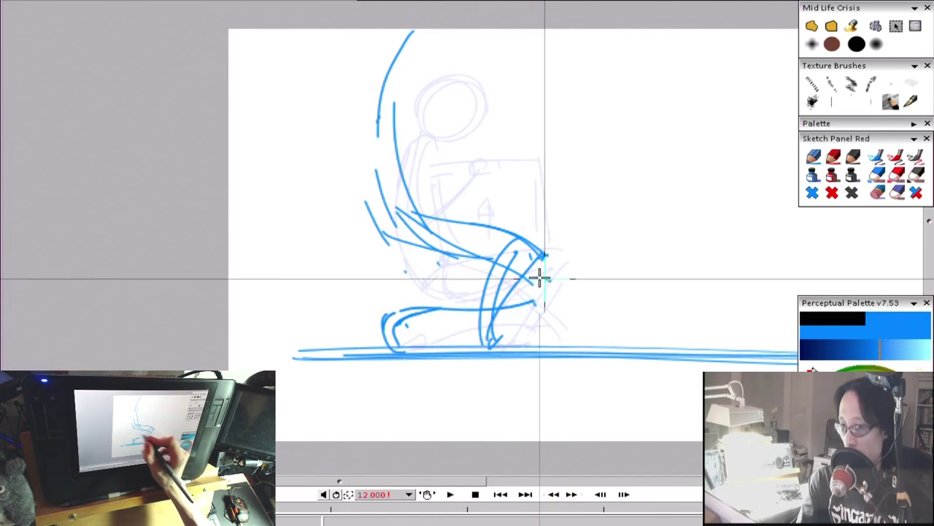
pyautogui.moveTo(439, 232); pyautogui.dragTo(522, 279)
pyautogui.press('Left')
pyautogui.press('Right')
pyautogui.press('Left')
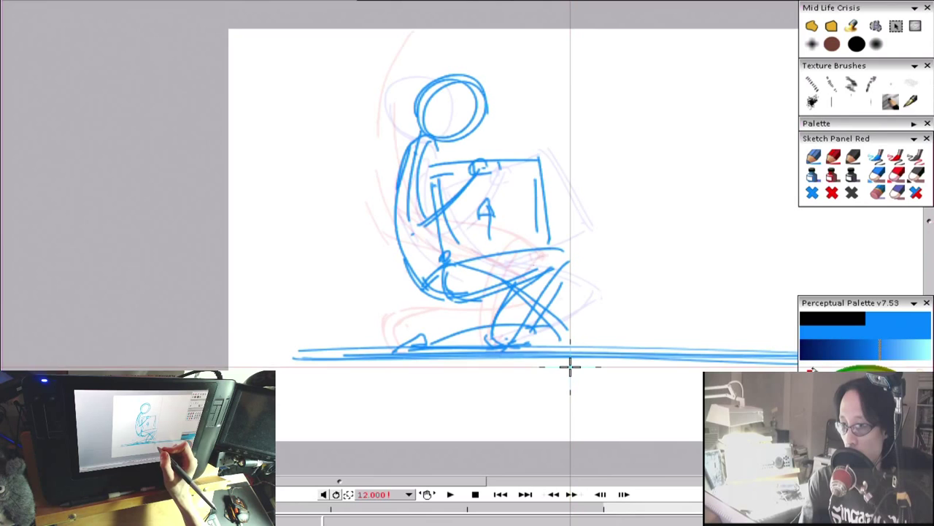
pyautogui.press('Right')
# Draw the box held upright against the torso above the front thigh, comparing its position with the squat frame.
pyautogui.moveTo(394, 101); pyautogui.dragTo(414, 97)
pyautogui.moveTo(533, 89); pyautogui.dragTo(533, 176)
pyautogui.moveTo(537, 192); pyautogui.dragTo(475, 201)
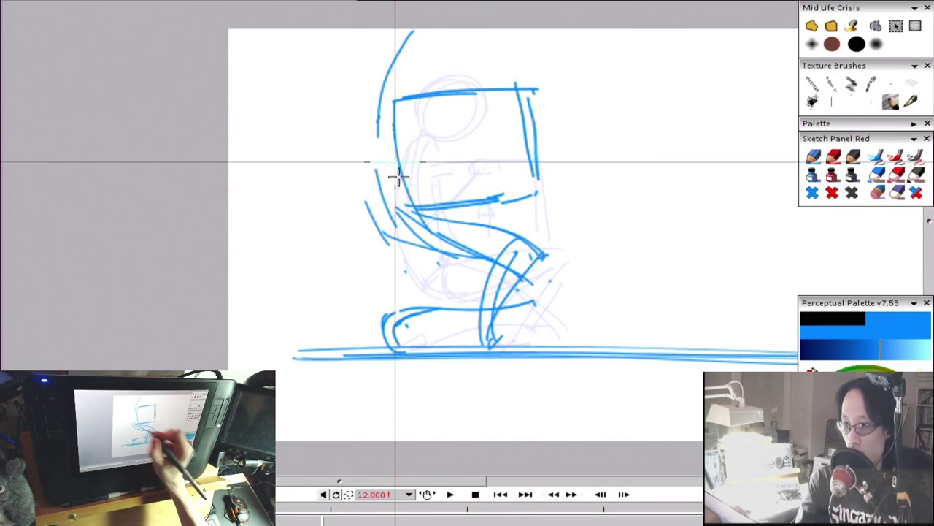
pyautogui.press('Left')
pyautogui.press('Right')
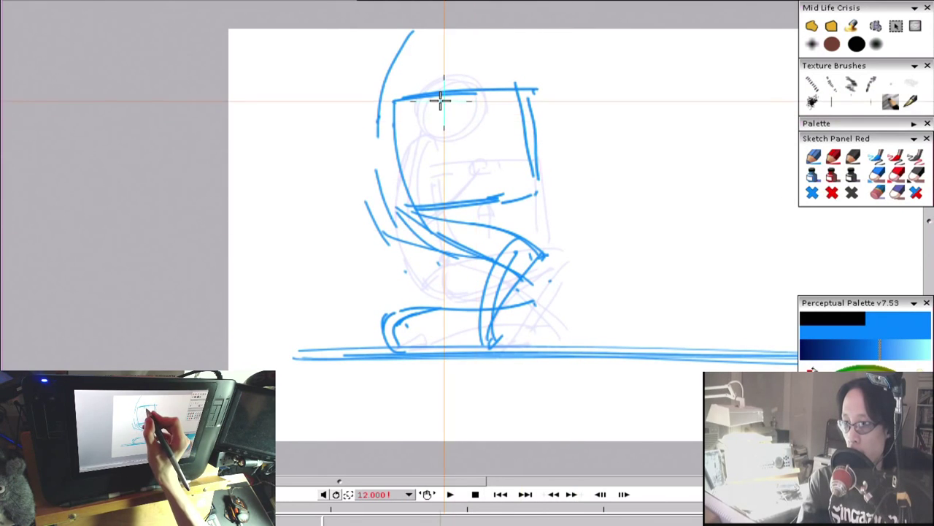
# Draw the hand near the box's top edge and the shoulder and bent arm reaching to it.
pyautogui.moveTo(454, 99); pyautogui.dragTo(469, 110)
pyautogui.press(',')
pyautogui.press('.')
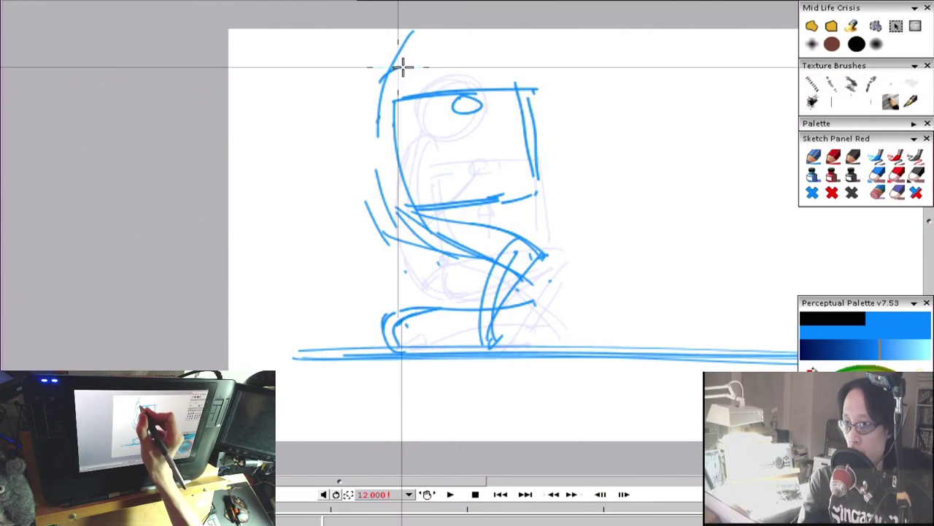
pyautogui.moveTo(403, 67)
pyautogui.mouseDown()
pyautogui.moveTo(420, 95)
pyautogui.moveTo(382, 73)
pyautogui.moveTo(366, 143)
pyautogui.mouseUp()
pyautogui.moveTo(463, 107); pyautogui.dragTo(390, 168)
pyautogui.moveTo(454, 110); pyautogui.dragTo(373, 159)
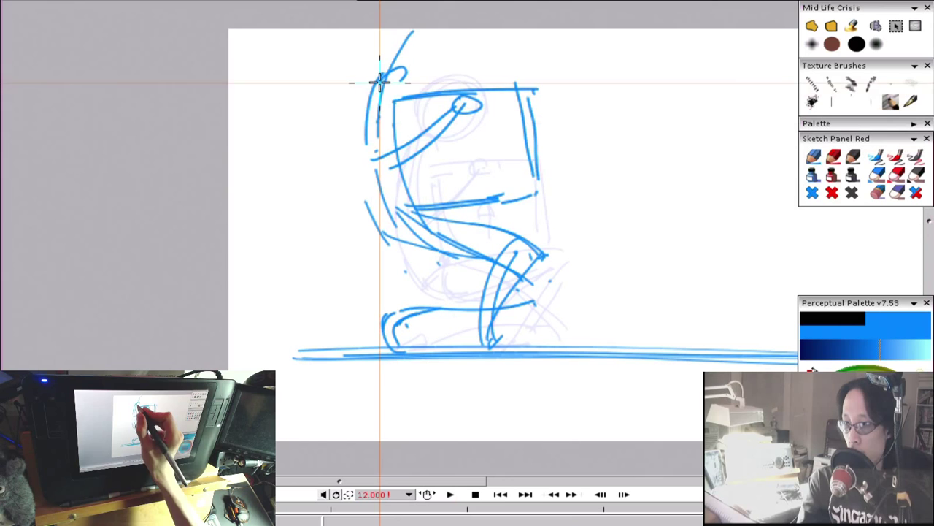
# Add the back line, undo the first head attempt, and redraw the head and neck farther back above the shoulders.
pyautogui.moveTo(354, 73); pyautogui.dragTo(403, 235)
pyautogui.moveTo(354, 126)
pyautogui.mouseDown()
pyautogui.moveTo(360, 178)
pyautogui.moveTo(395, 227)
pyautogui.mouseUp()
pyautogui.moveTo(402, 38); pyautogui.dragTo(471, 38)
pyautogui.moveTo(555, 148); pyautogui.dragTo(567, 219)
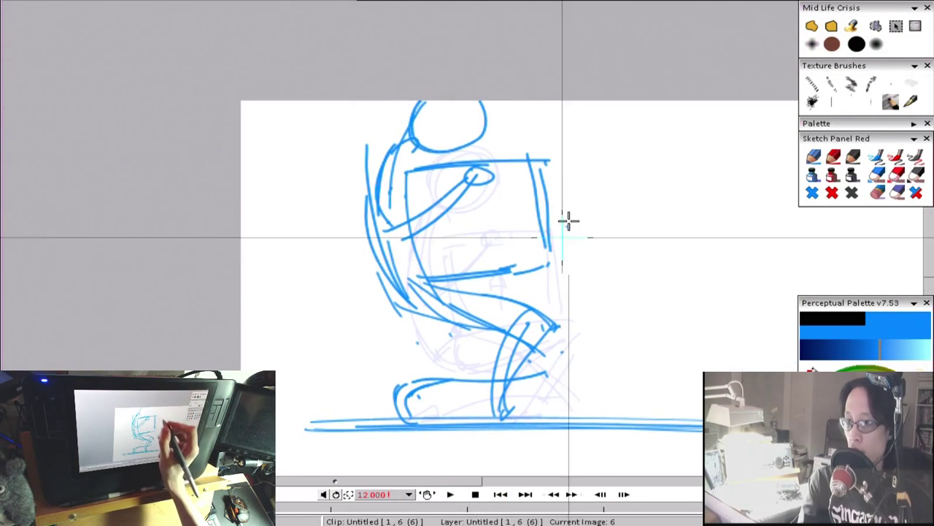
pyautogui.hotkey('ctrl', 'z')
pyautogui.hotkey('ctrl', 'z')
pyautogui.moveTo(418, 72)
pyautogui.mouseDown()
pyautogui.moveTo(465, 105)
pyautogui.moveTo(431, 132)
pyautogui.mouseUp()
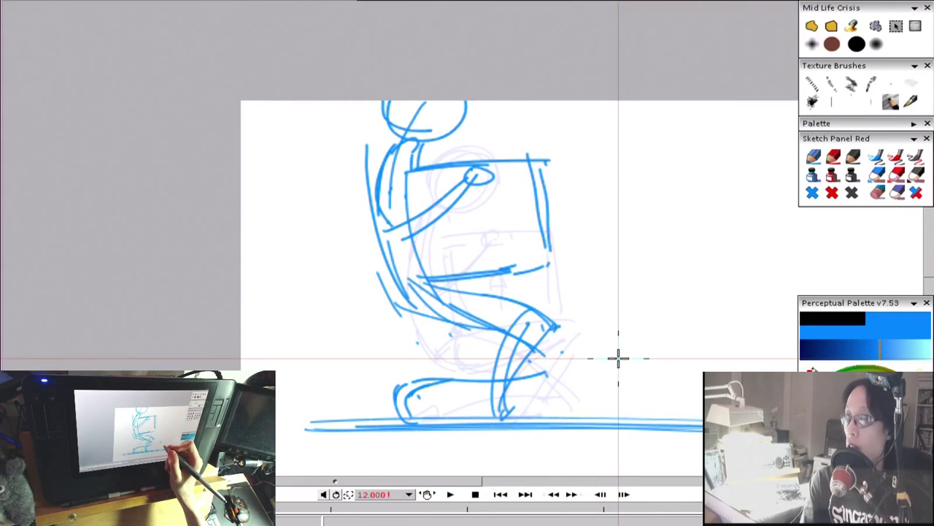
# Flip through the preceding frames to check how the rising pose follows from the squat.
pyautogui.press('Right')
pyautogui.press('Left')
pyautogui.press('Left')
pyautogui.press('Left')
pyautogui.press('Left')
pyautogui.press('Right')
pyautogui.press('Right')
pyautogui.press('Right')
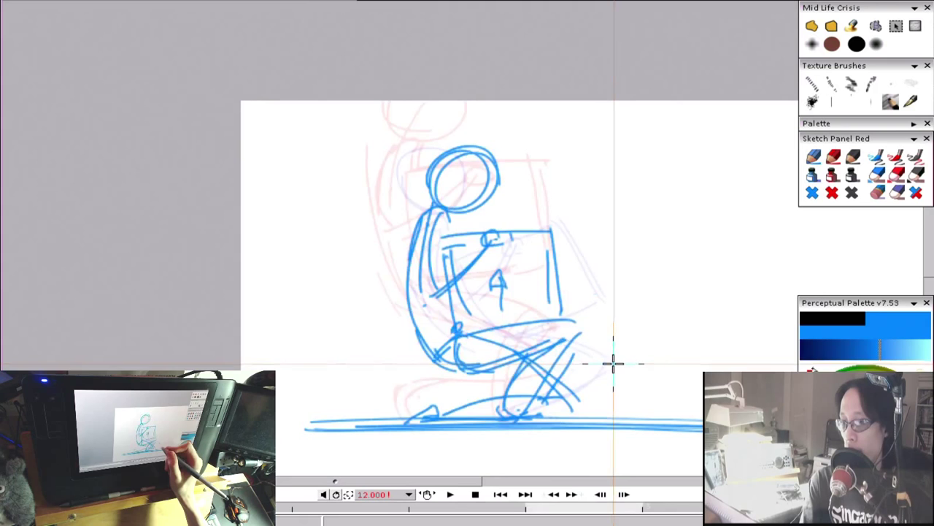
pyautogui.press('Left')
pyautogui.press('Right')
# On the new seventh frame, sketch a long curve from the canvas top down to the thigh, and undo the extra leg stroke.
pyautogui.press('Right')
pyautogui.moveTo(384, 95)
pyautogui.mouseDown()
pyautogui.moveTo(387, 214)
pyautogui.moveTo(408, 236)
pyautogui.mouseUp()
pyautogui.click(463, 275)
pyautogui.moveTo(381, 192); pyautogui.dragTo(470, 317)
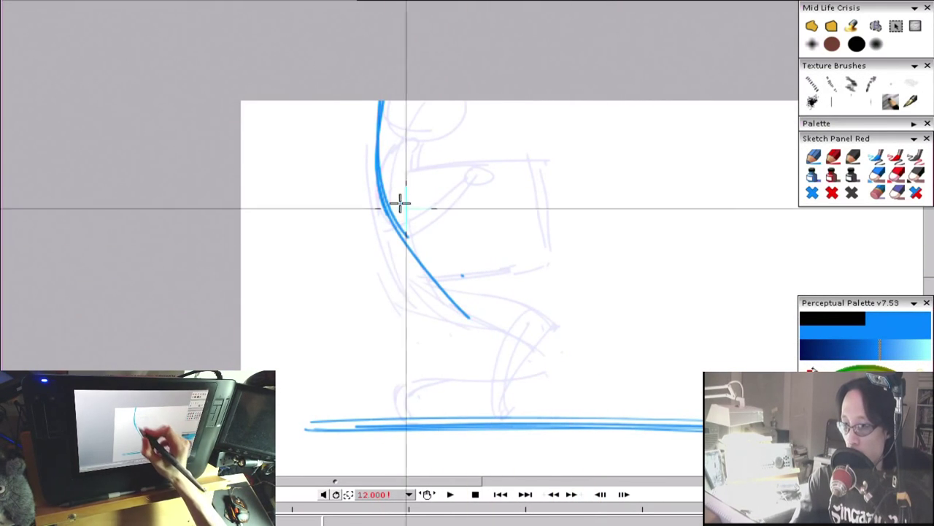
pyautogui.moveTo(421, 240); pyautogui.dragTo(526, 387)
pyautogui.hotkey('ctrl', 'z')
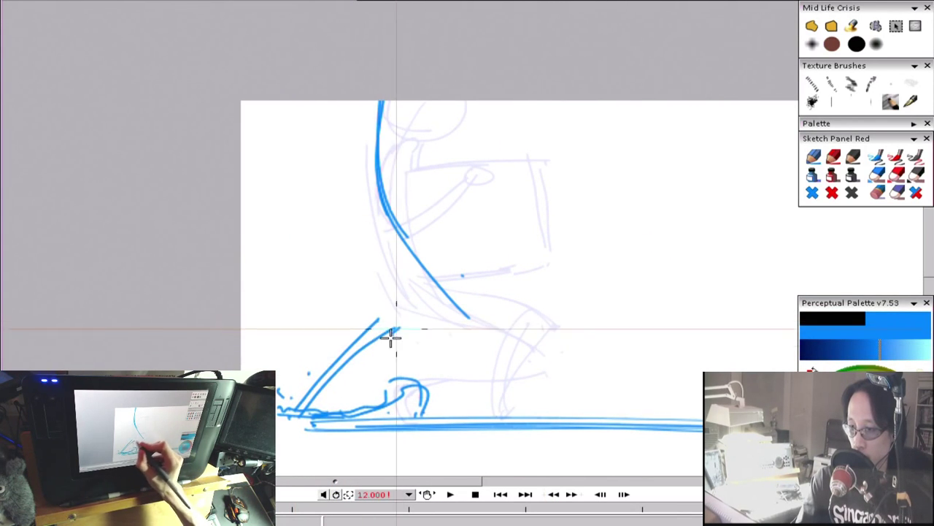
# Draw the trailing leg stepping back, with the hip and thigh lines running down to the knee and the shin to the foot.
pyautogui.moveTo(390, 337); pyautogui.dragTo(385, 346)
pyautogui.moveTo(368, 177); pyautogui.dragTo(363, 290)
pyautogui.moveTo(356, 241); pyautogui.dragTo(399, 306)
pyautogui.moveTo(376, 226); pyautogui.dragTo(409, 318)
pyautogui.click(551, 245)
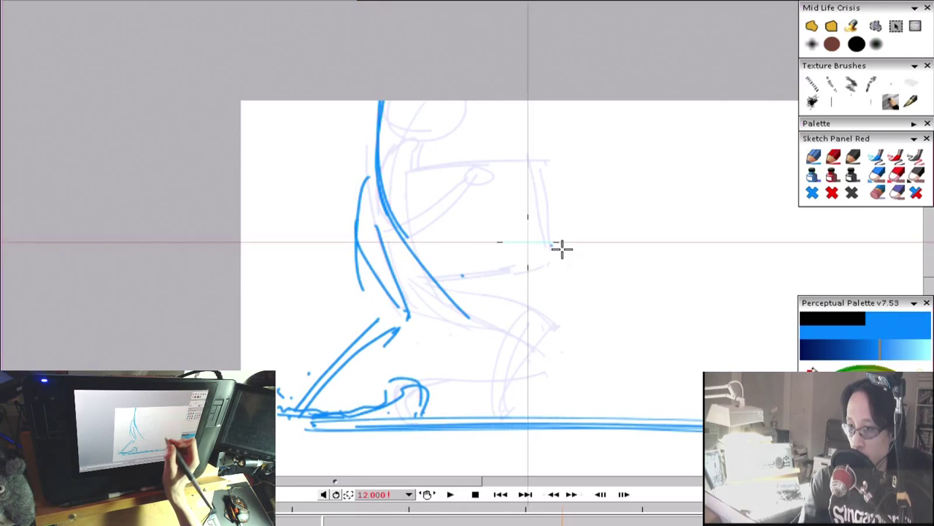
# Mark the box's underside at the hips and draw the forward leg slanting from there down to the ground.
pyautogui.moveTo(389, 205); pyautogui.dragTo(498, 177)
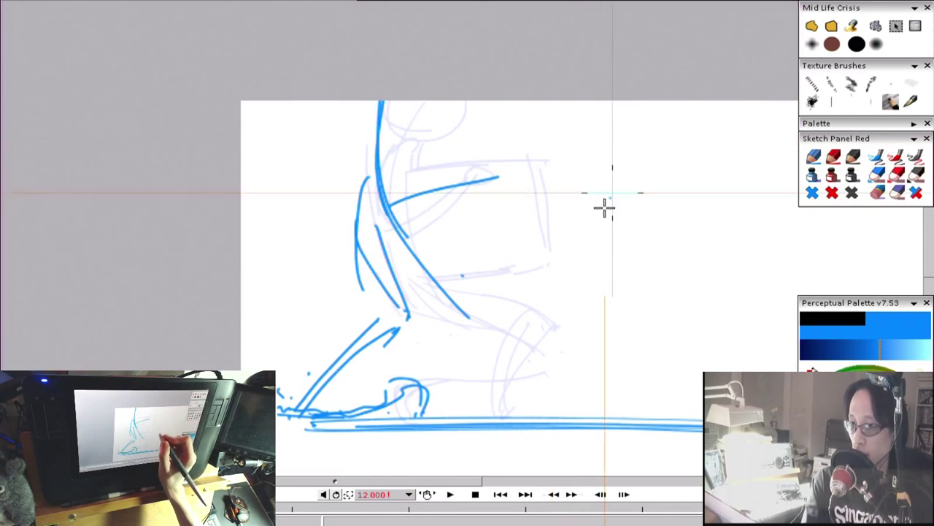
pyautogui.moveTo(391, 206); pyautogui.dragTo(515, 403)
pyautogui.moveTo(436, 243); pyautogui.dragTo(506, 390)
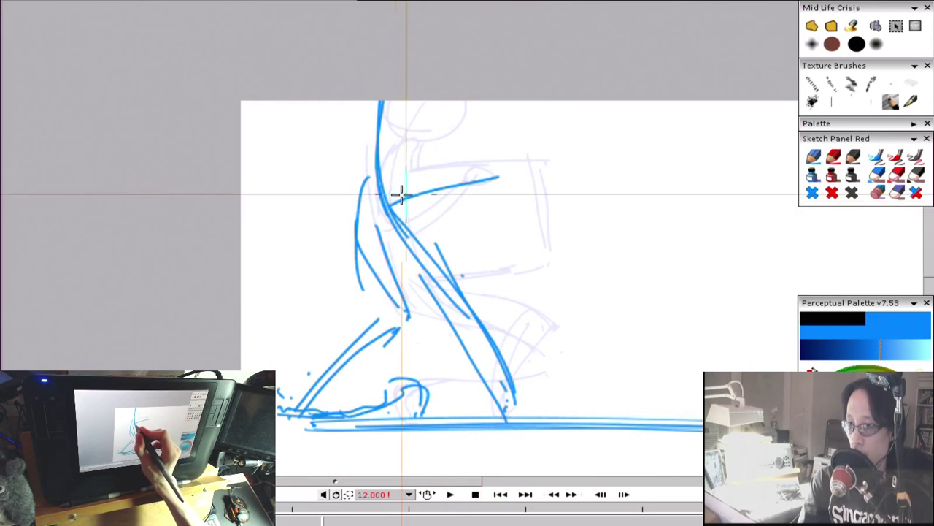
# Draw the raised box's bottom edge and both sides extending up past the canvas top.
pyautogui.moveTo(392, 208)
pyautogui.mouseDown()
pyautogui.moveTo(526, 184)
pyautogui.moveTo(411, 197)
pyautogui.moveTo(495, 131)
pyautogui.moveTo(516, 175)
pyautogui.mouseUp()
pyautogui.moveTo(491, 101); pyautogui.dragTo(507, 179)
pyautogui.moveTo(502, 101); pyautogui.dragTo(515, 184)
pyautogui.moveTo(373, 101); pyautogui.dragTo(391, 192)
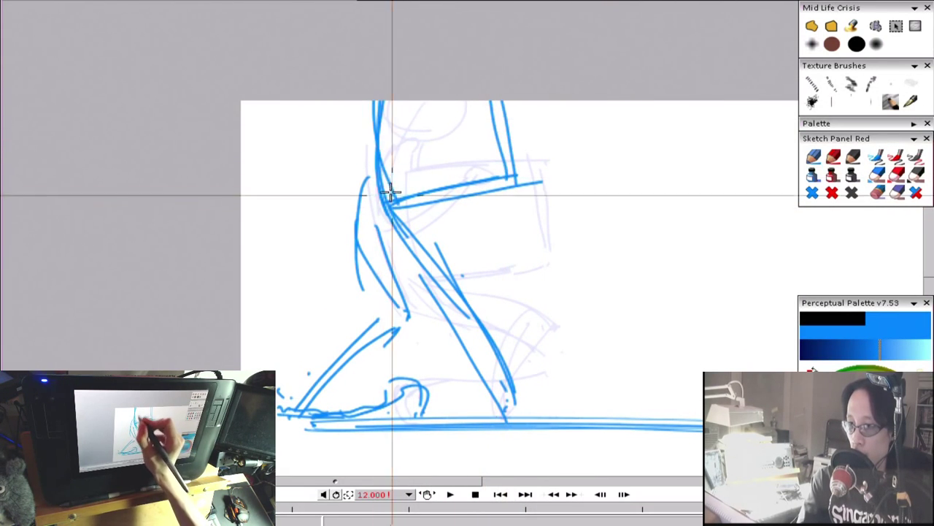
# Draw the curved back and the arm reaching up to the box on the standing pose, comparing with the earlier frames.
pyautogui.moveTo(318, 104); pyautogui.dragTo(352, 256)
pyautogui.press('Left')
pyautogui.press('Left')
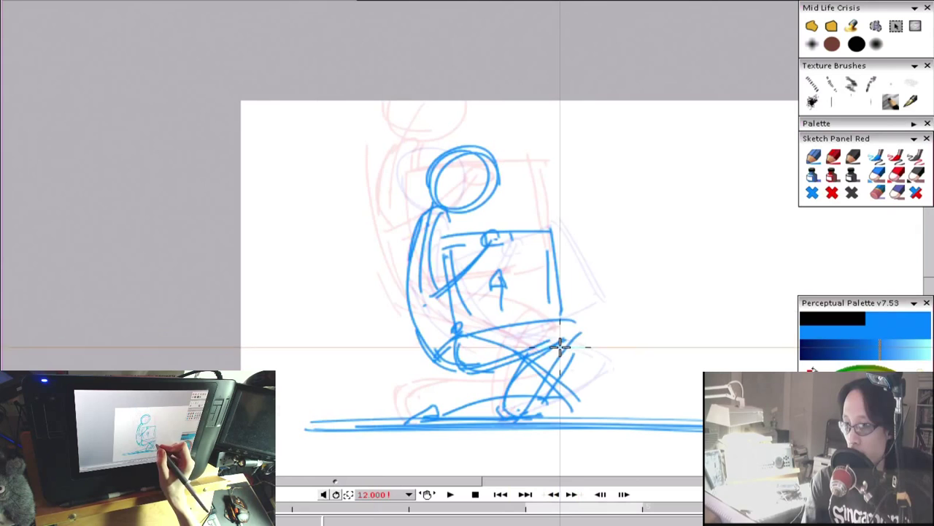
pyautogui.press('Right')
pyautogui.press('Right')
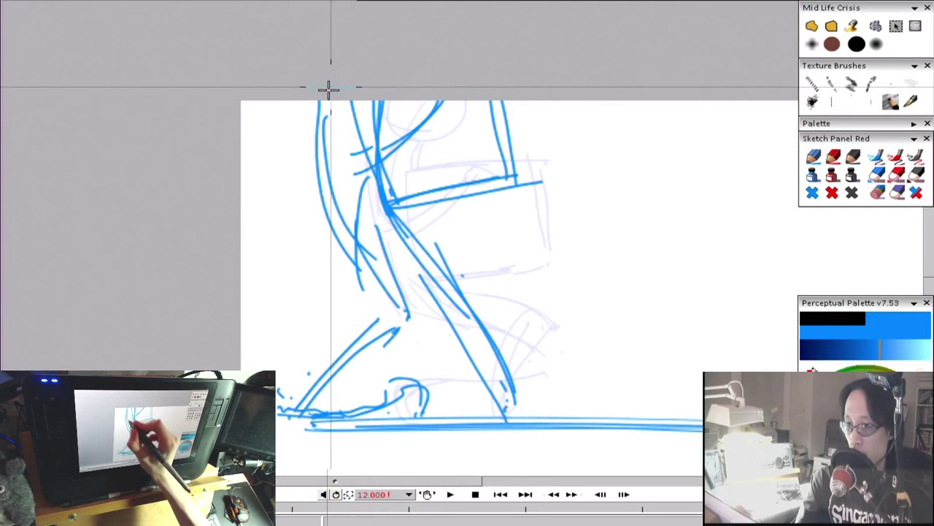
# Flip back through the earlier frames to check the full lift from bending over the box to standing.
pyautogui.press('Left')
pyautogui.press('Left')
pyautogui.press('Right')
pyautogui.press('Left')
pyautogui.press('Left')
pyautogui.press('Left')
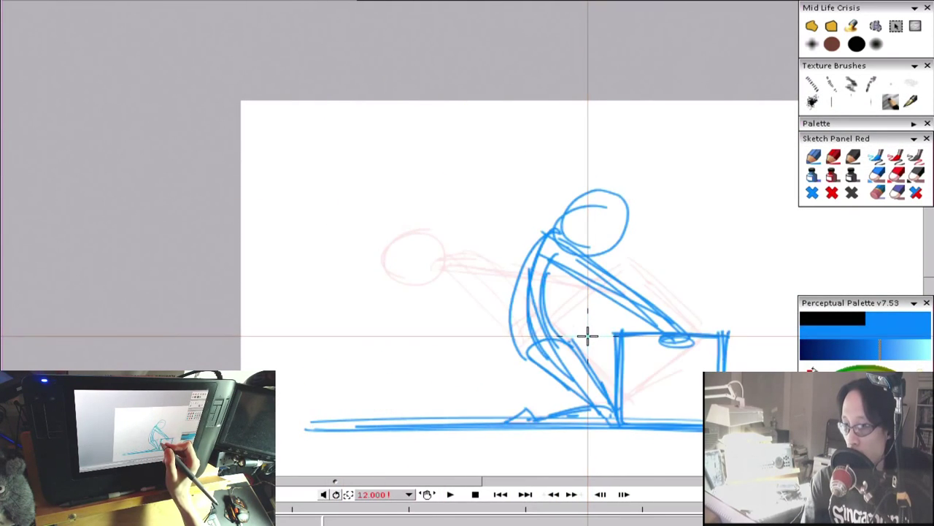
pyautogui.press('Right')
pyautogui.press('Right')
pyautogui.press('Right')
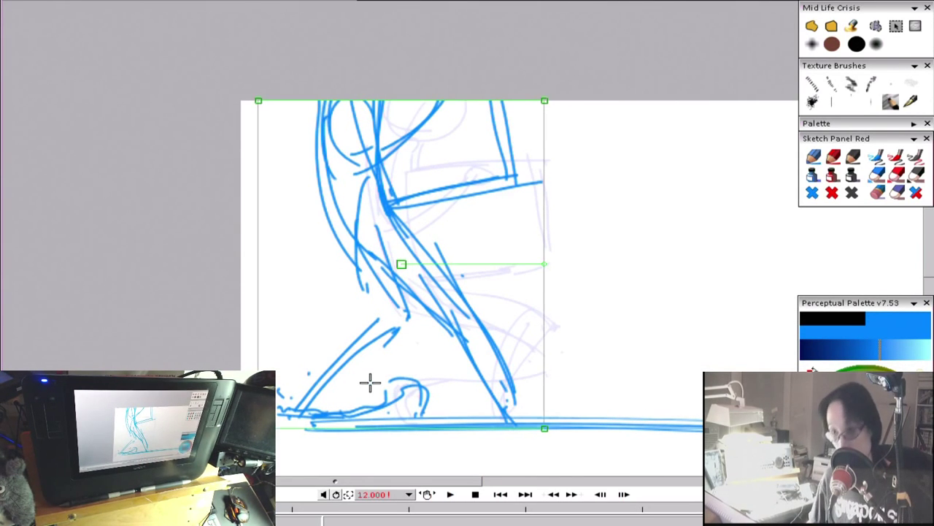
# Scale the standing lift drawing down slightly and shift it so the feet rest on the ground line.
pyautogui.moveTo(544, 101); pyautogui.dragTo(533, 113)
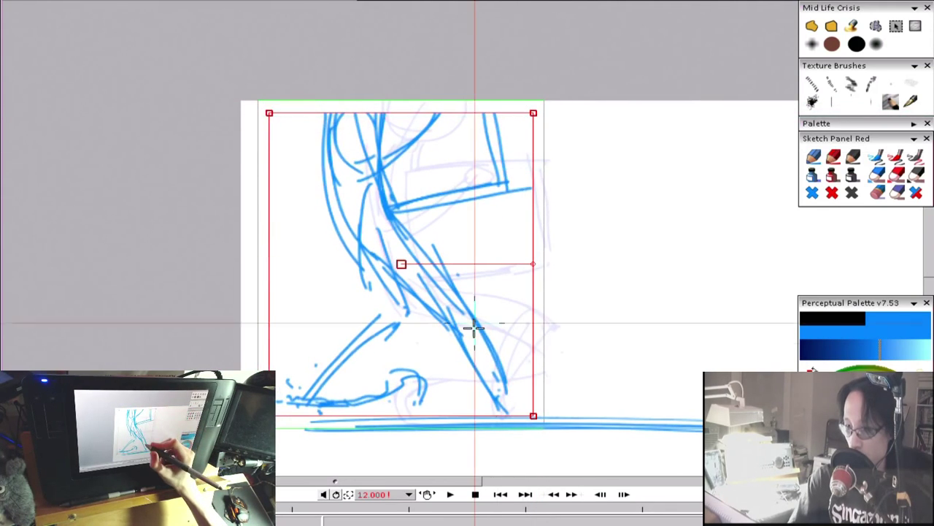
pyautogui.moveTo(476, 346); pyautogui.dragTo(481, 358)
pyautogui.moveTo(508, 394); pyautogui.dragTo(507, 393)
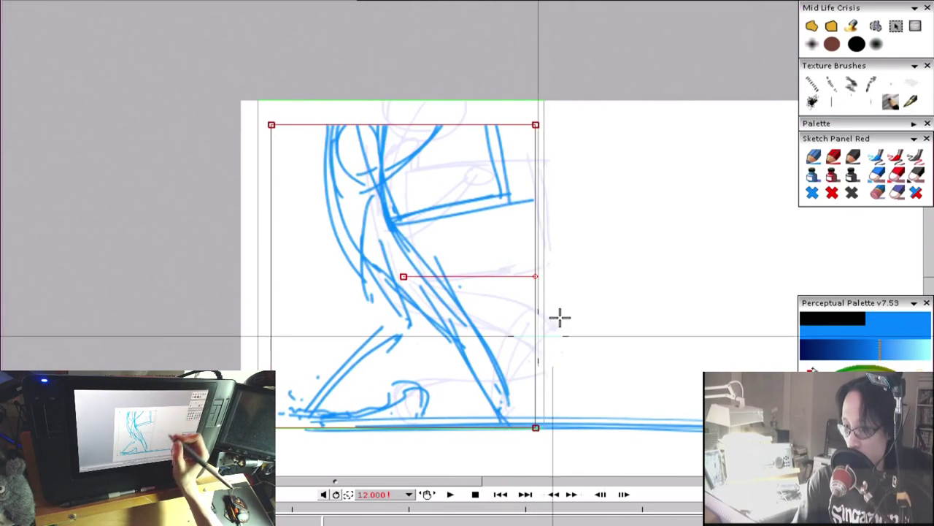
pyautogui.moveTo(535, 125); pyautogui.dragTo(534, 127)
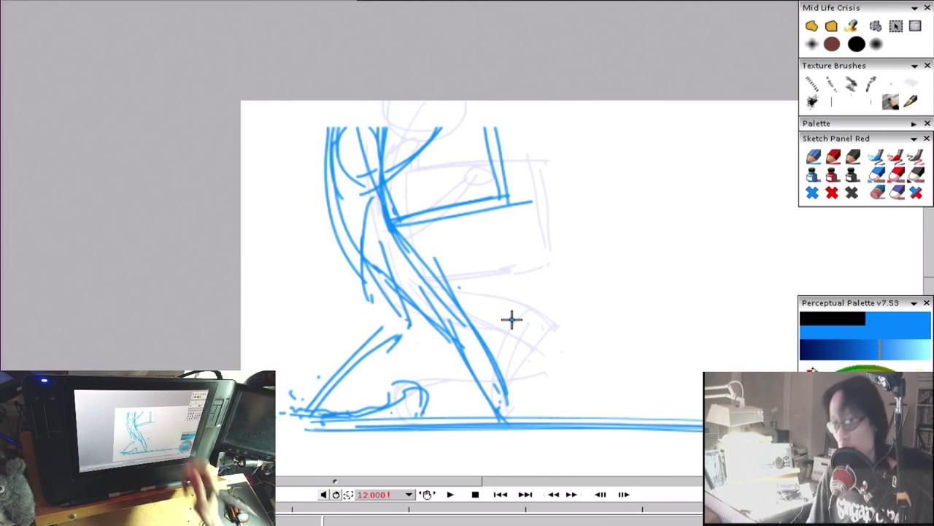
pyautogui.press('Right')
pyautogui.press('Left')
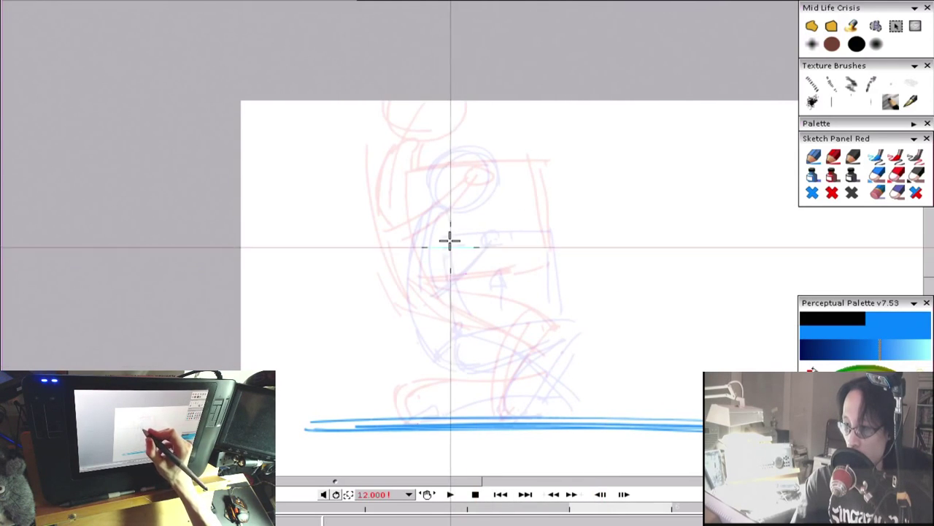
# Draw the box's outline on the empty frame between the squat and the rise, comparing with the neighbouring pose.
pyautogui.moveTo(442, 235)
pyautogui.mouseDown()
pyautogui.moveTo(458, 342)
pyautogui.moveTo(554, 232)
pyautogui.moveTo(562, 313)
pyautogui.mouseUp()
pyautogui.moveTo(448, 336); pyautogui.dragTo(561, 323)
pyautogui.moveTo(572, 316); pyautogui.dragTo(579, 313)
pyautogui.press('Right')
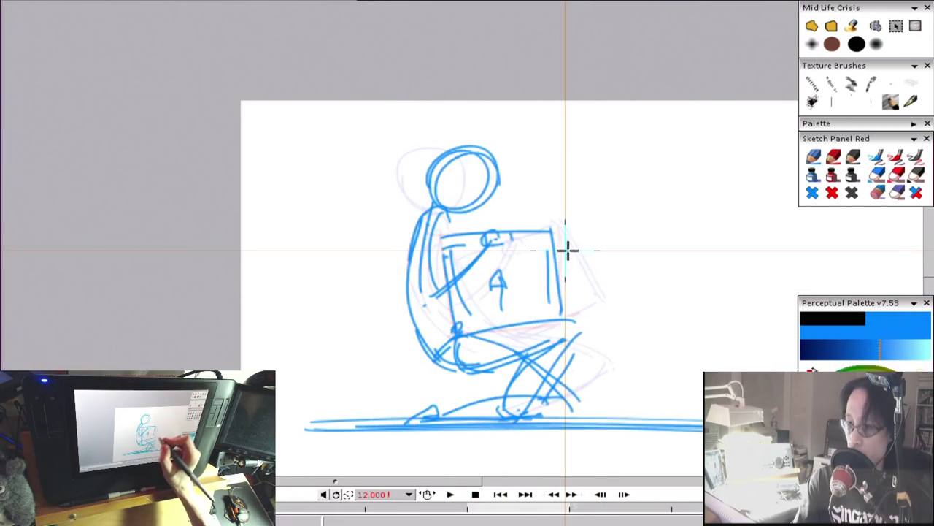
# Draw straight arms reaching down under the box, then sketch the curved back and the head.
pyautogui.press('Left')
pyautogui.moveTo(432, 215)
pyautogui.mouseDown()
pyautogui.moveTo(470, 243)
pyautogui.moveTo(463, 267)
pyautogui.moveTo(528, 328)
pyautogui.moveTo(542, 318)
pyautogui.moveTo(545, 332)
pyautogui.mouseUp()
pyautogui.press('Right')
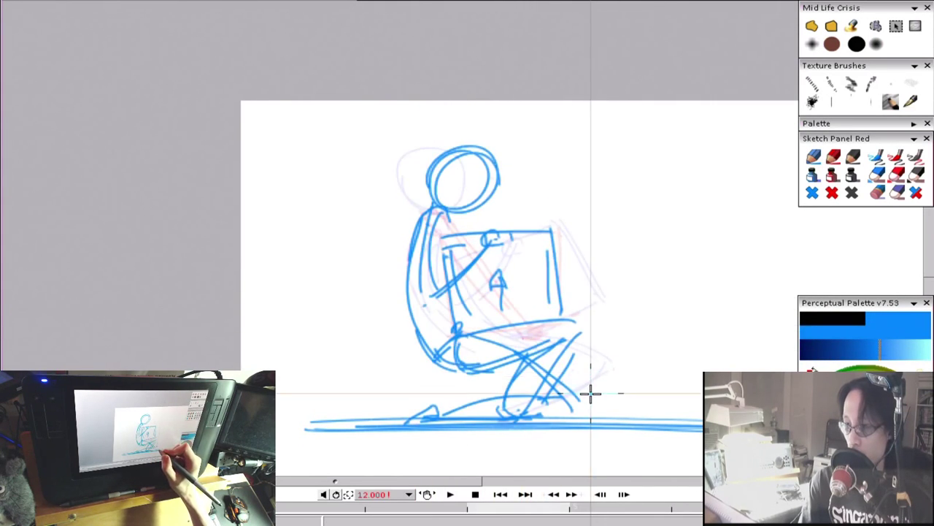
pyautogui.press('Left')
pyautogui.moveTo(475, 189)
pyautogui.mouseDown()
pyautogui.moveTo(438, 210)
pyautogui.moveTo(500, 375)
pyautogui.mouseUp()
pyautogui.press('Right')
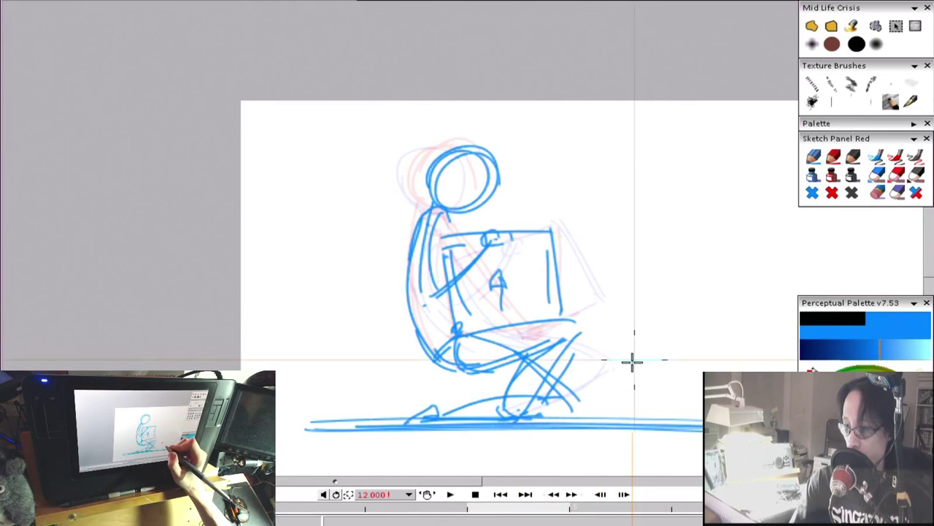
pyautogui.press('Left')
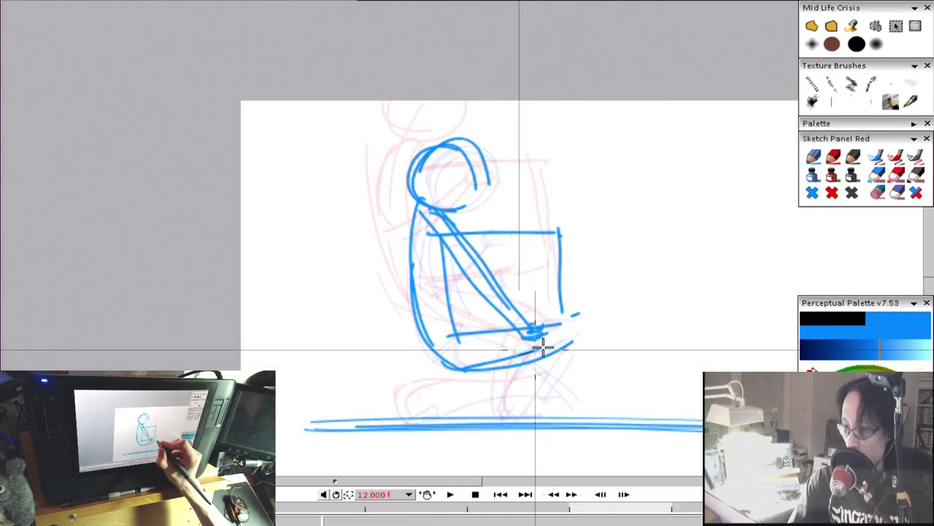
# Draw the bent knee, both shins and the rear foot of the squatting pose, comparing with the adjacent frame.
pyautogui.moveTo(532, 327); pyautogui.dragTo(580, 342)
pyautogui.moveTo(567, 359); pyautogui.dragTo(531, 410)
pyautogui.moveTo(539, 347)
pyautogui.mouseDown()
pyautogui.moveTo(503, 394)
pyautogui.moveTo(502, 416)
pyautogui.mouseUp()
pyautogui.click(513, 408)
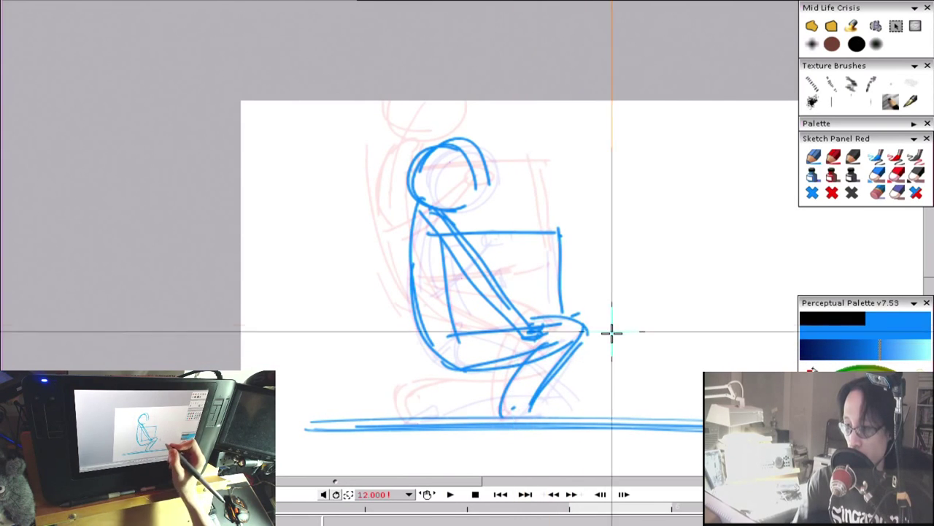
pyautogui.press('Right')
pyautogui.press('Left')
pyautogui.moveTo(557, 371)
pyautogui.mouseDown()
pyautogui.moveTo(528, 402)
pyautogui.moveTo(511, 393)
pyautogui.moveTo(397, 413)
pyautogui.mouseUp()
pyautogui.press('Right')
pyautogui.press('Left')
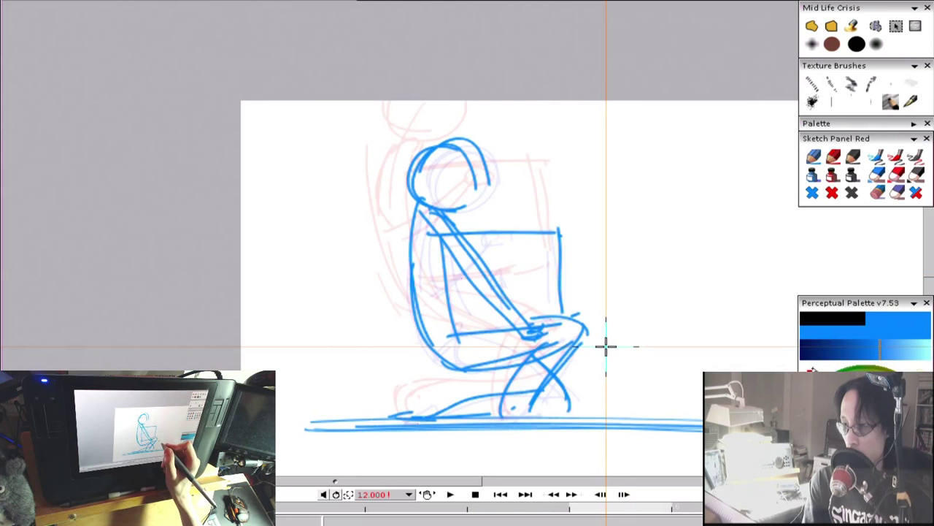
# Fade the bent arm on the rising pose and redraw it as a straight arm reaching to the box's underside.
pyautogui.press('Left')
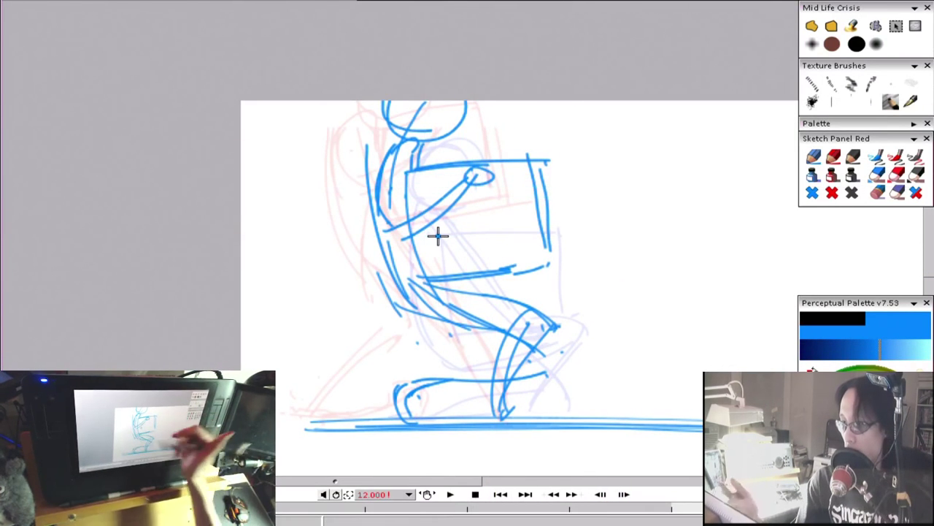
pyautogui.moveTo(430, 203)
pyautogui.mouseDown()
pyautogui.moveTo(442, 207)
pyautogui.moveTo(430, 202)
pyautogui.mouseUp()
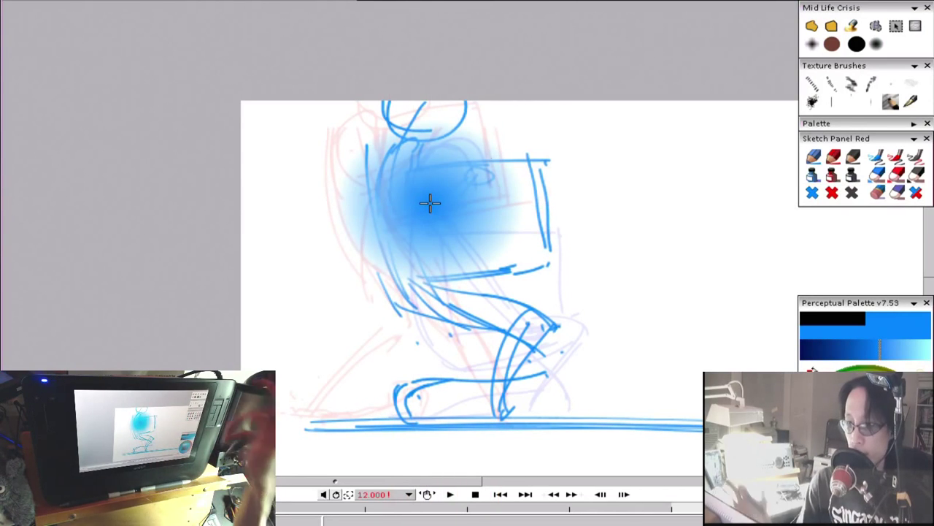
pyautogui.hotkey('ctrl', 'z')
pyautogui.moveTo(409, 139); pyautogui.dragTo(509, 272)
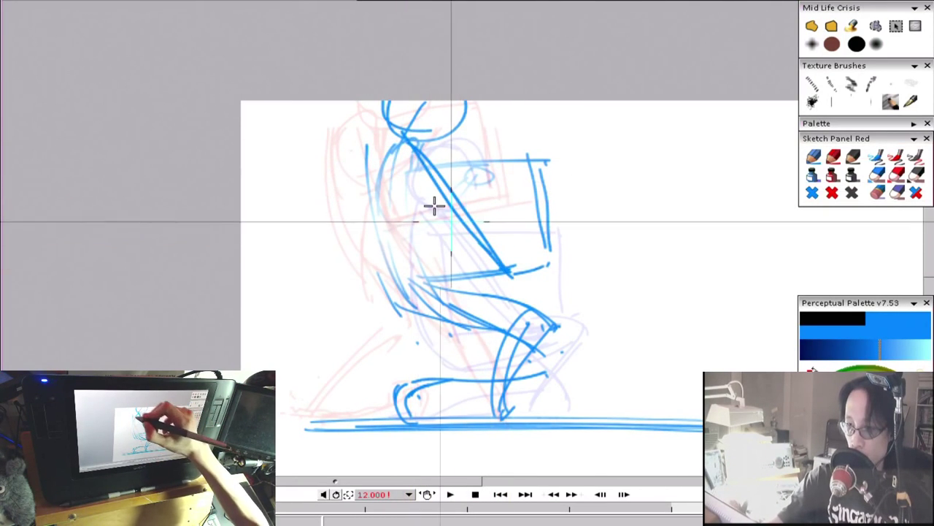
pyautogui.moveTo(382, 155); pyautogui.dragTo(505, 278)
pyautogui.moveTo(383, 156); pyautogui.dragTo(399, 273)
pyautogui.moveTo(376, 143); pyautogui.dragTo(402, 314)
pyautogui.moveTo(401, 261)
pyautogui.mouseDown()
pyautogui.moveTo(430, 271)
pyautogui.moveTo(513, 268)
pyautogui.mouseUp()
# Fade the old arm and box lines on the standing pose and redraw straight arms holding a slightly lower box.
pyautogui.press('Left')
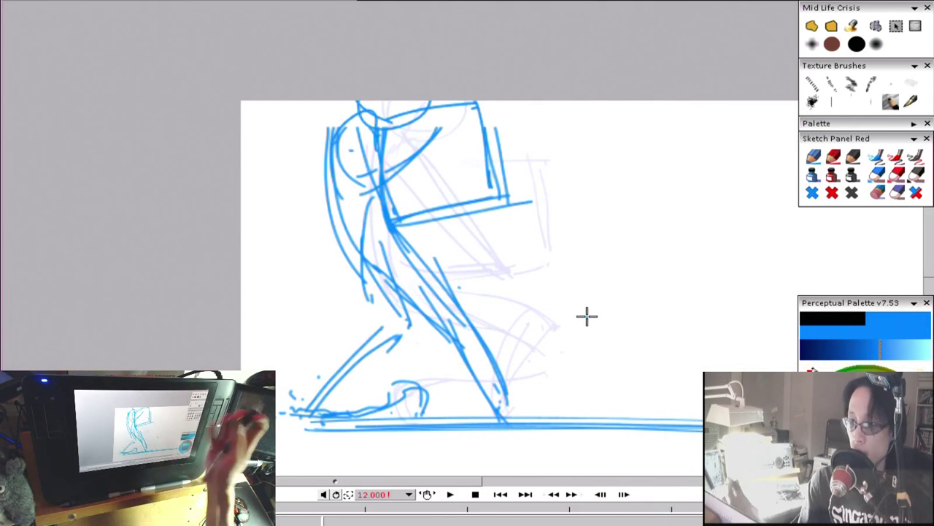
pyautogui.moveTo(415, 144); pyautogui.dragTo(408, 155)
pyautogui.hotkey('ctrl', 'z')
pyautogui.rightClick(397, 173)
pyautogui.click(511, 142)
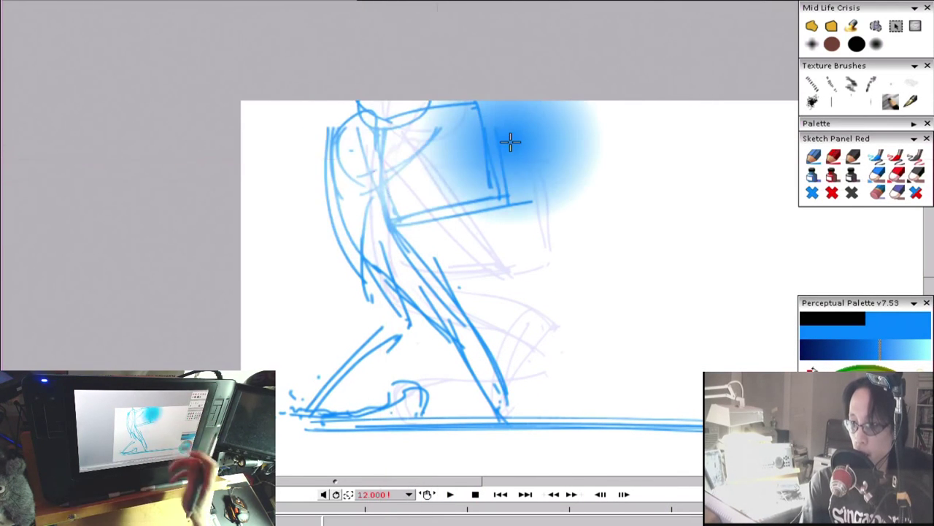
pyautogui.hotkey('ctrl', 'z')
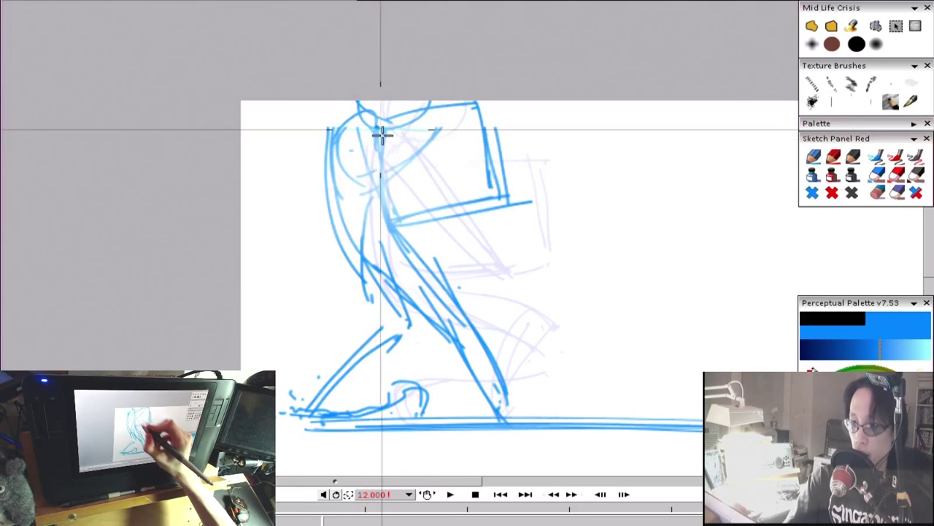
pyautogui.moveTo(375, 127); pyautogui.dragTo(462, 249)
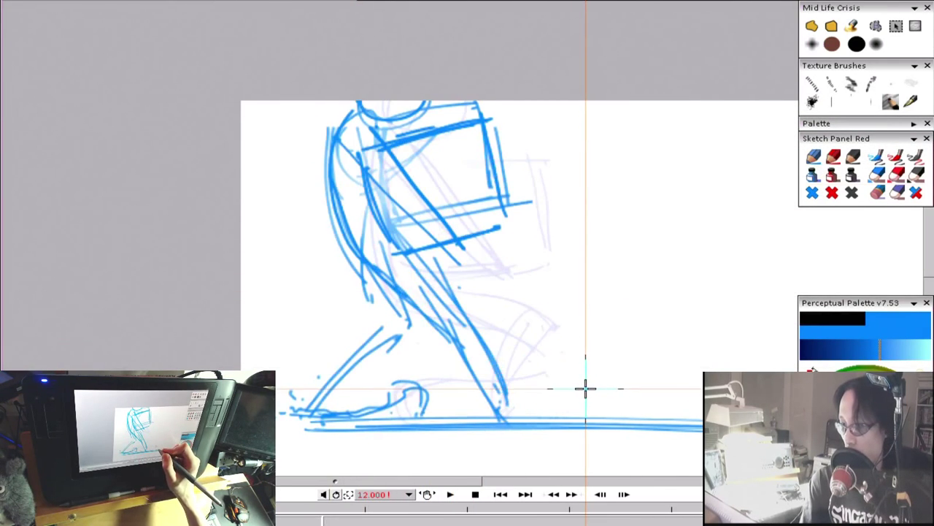
# Flip through the frames to check the lifting motion with the revised arms.
pyautogui.press('Right')
pyautogui.press('Right')
pyautogui.press('Right')
pyautogui.press('Right')
pyautogui.press('Right')
pyautogui.press('Right')
pyautogui.press('Right')
pyautogui.press('Right')
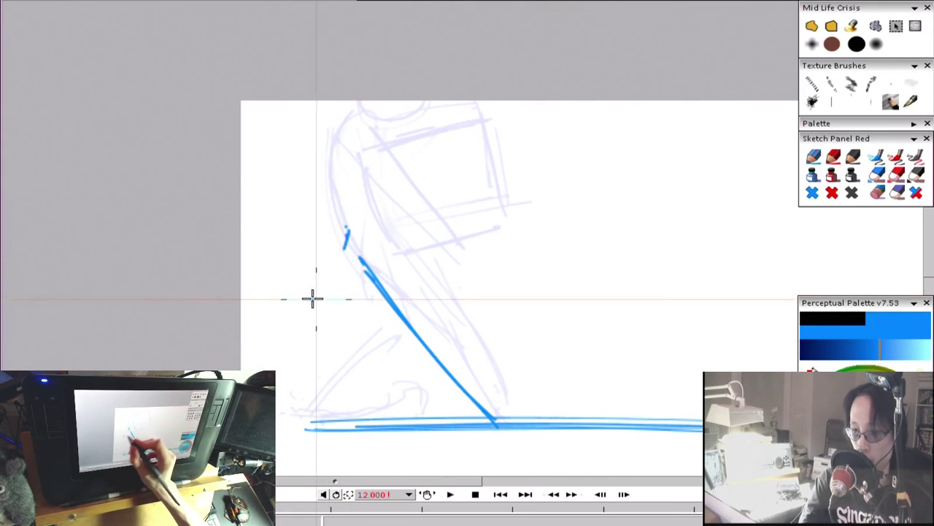
# Draw the legs of a new striding pose, one stretched back and one slanting forward to the ground.
pyautogui.moveTo(376, 272); pyautogui.dragTo(242, 412)
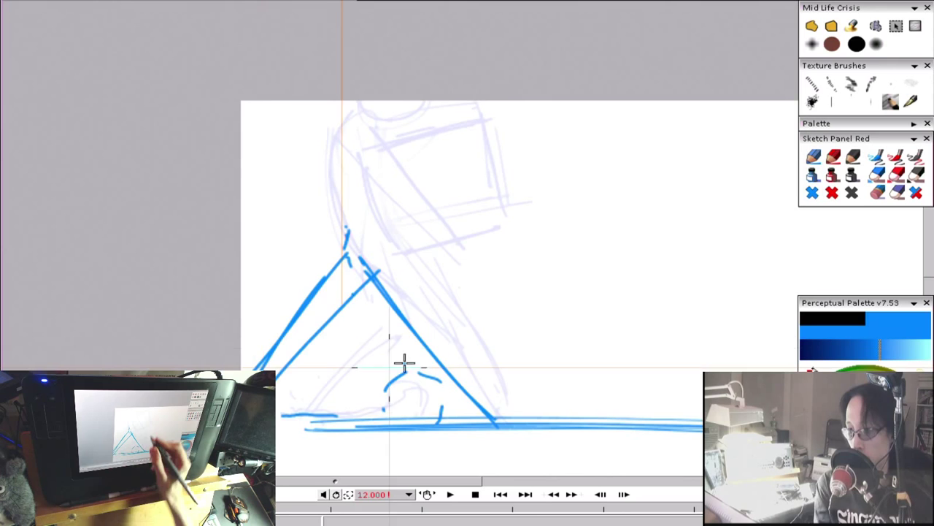
pyautogui.press('Left')
pyautogui.press('Right')
pyautogui.moveTo(388, 232); pyautogui.dragTo(505, 439)
pyautogui.moveTo(407, 253); pyautogui.dragTo(496, 409)
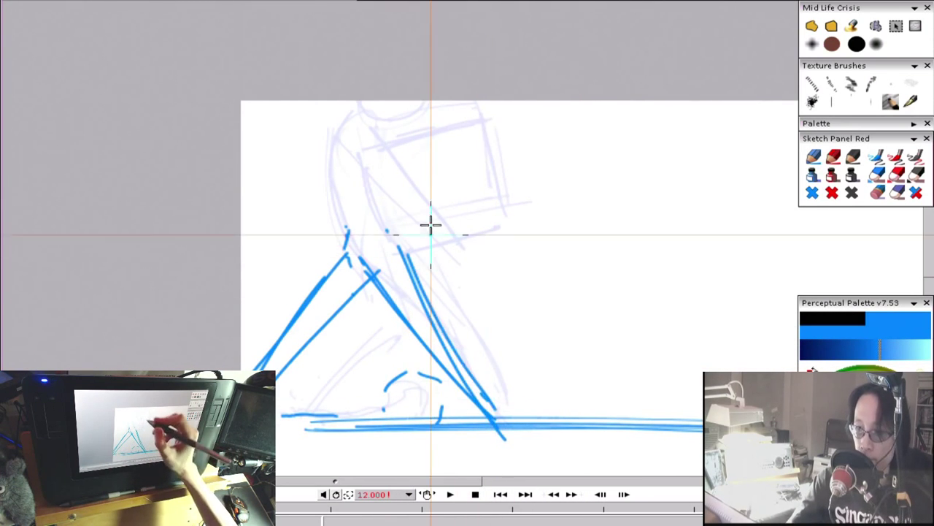
# Draw the tilted box in front of the torso on the striding pose, starting with its bottom edge at the hips.
pyautogui.moveTo(394, 244); pyautogui.dragTo(488, 232)
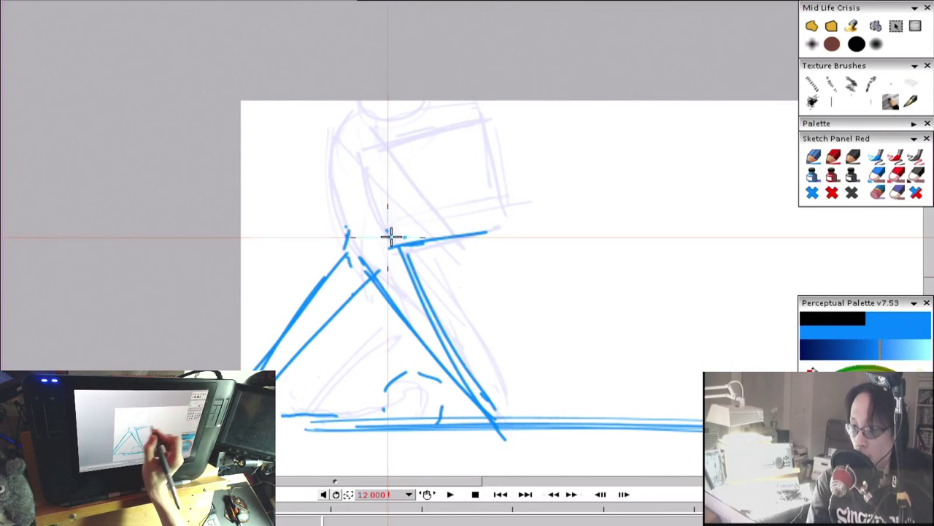
pyautogui.moveTo(392, 237); pyautogui.dragTo(521, 214)
pyautogui.moveTo(479, 115); pyautogui.dragTo(501, 226)
pyautogui.moveTo(482, 117); pyautogui.dragTo(501, 202)
pyautogui.moveTo(485, 112); pyautogui.dragTo(378, 130)
pyautogui.moveTo(364, 132)
pyautogui.mouseDown()
pyautogui.moveTo(395, 249)
pyautogui.moveTo(388, 247)
pyautogui.mouseUp()
pyautogui.moveTo(365, 115)
pyautogui.mouseDown()
pyautogui.moveTo(344, 125)
pyautogui.moveTo(361, 139)
pyautogui.mouseUp()
# Draw straight arms from the shoulder to the box's underside and curve the back down to the hips.
pyautogui.moveTo(350, 101); pyautogui.dragTo(470, 222)
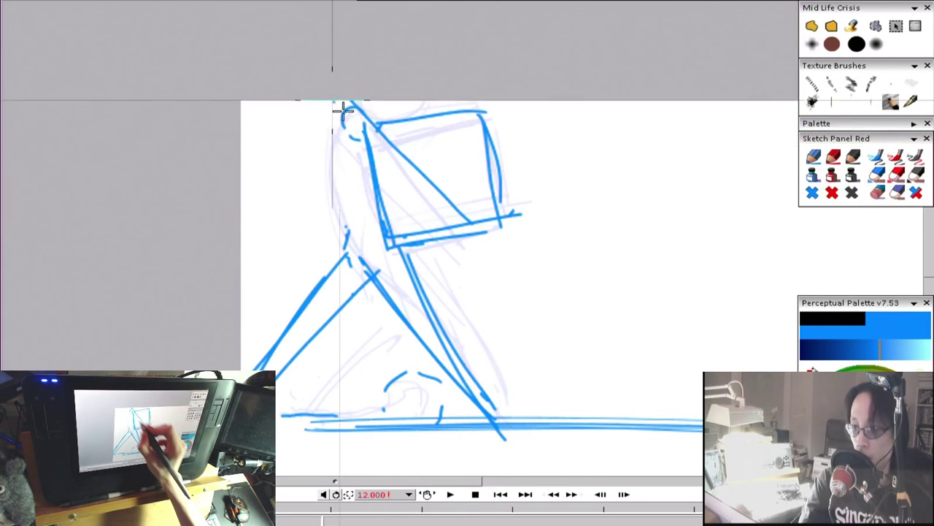
pyautogui.moveTo(348, 146); pyautogui.dragTo(438, 227)
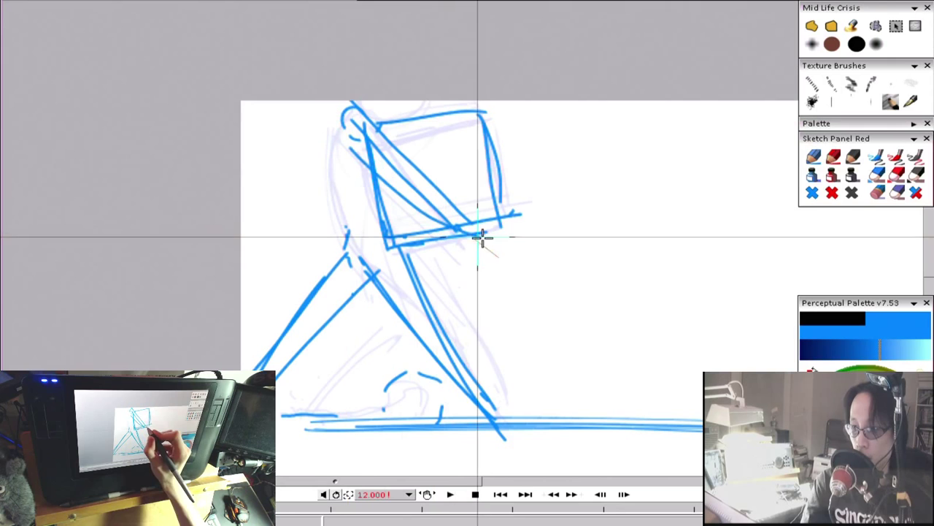
pyautogui.moveTo(354, 106)
pyautogui.mouseDown()
pyautogui.moveTo(357, 246)
pyautogui.moveTo(335, 117)
pyautogui.moveTo(349, 245)
pyautogui.mouseUp()
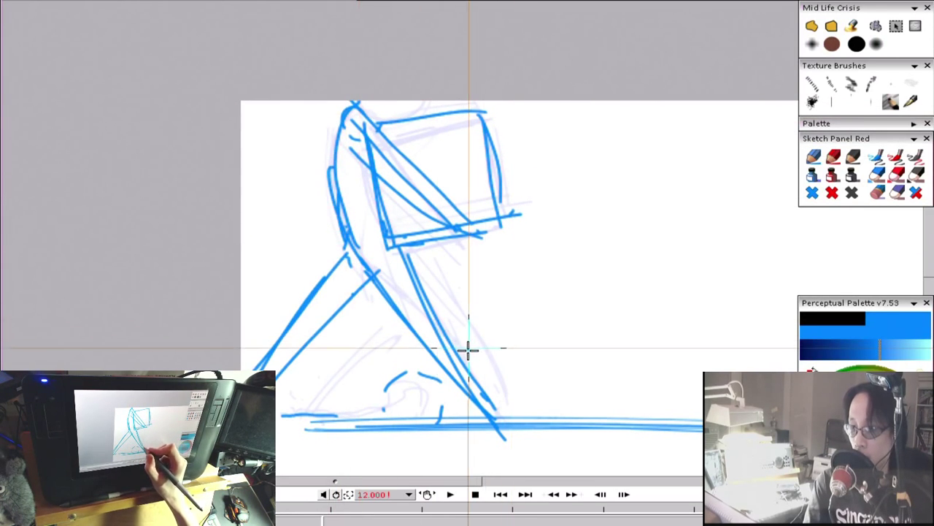
pyautogui.press('Left')
pyautogui.press('Right')
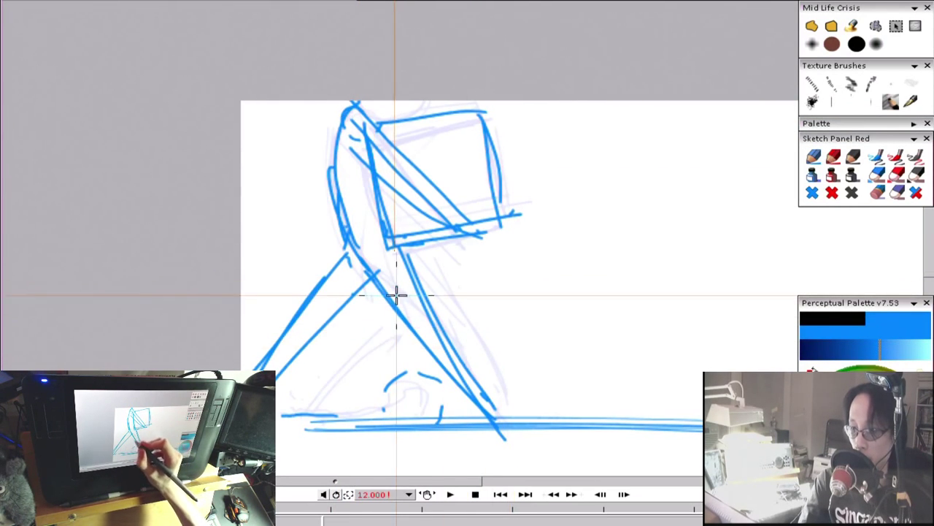
# Rework the striding pose's rear leg, fading its lower part and redrawing it at a steeper angle.
pyautogui.moveTo(387, 265); pyautogui.dragTo(360, 352)
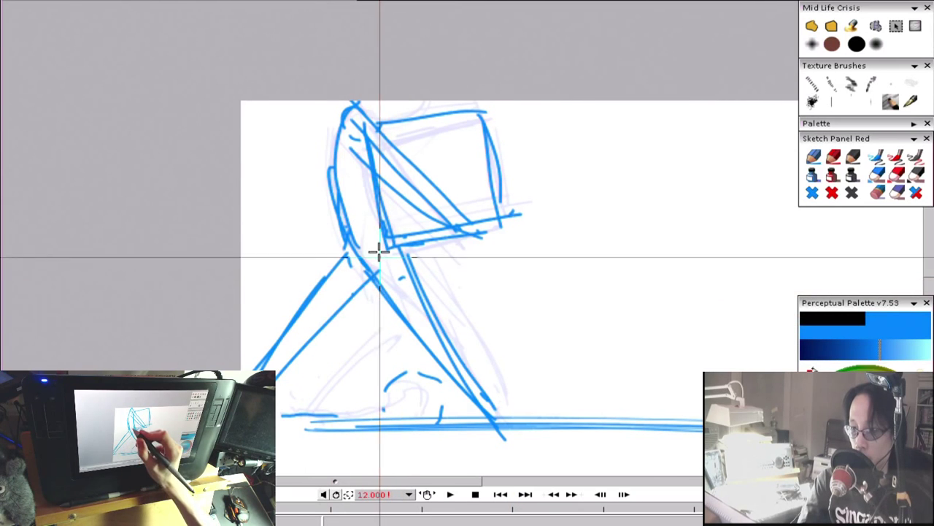
pyautogui.moveTo(347, 234); pyautogui.dragTo(277, 370)
pyautogui.moveTo(374, 272); pyautogui.dragTo(276, 398)
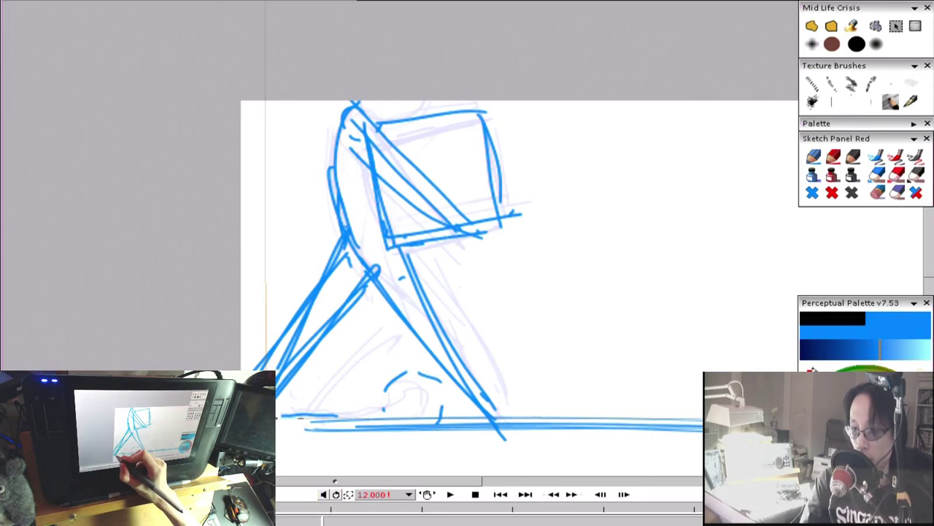
pyautogui.moveTo(340, 252); pyautogui.dragTo(255, 334)
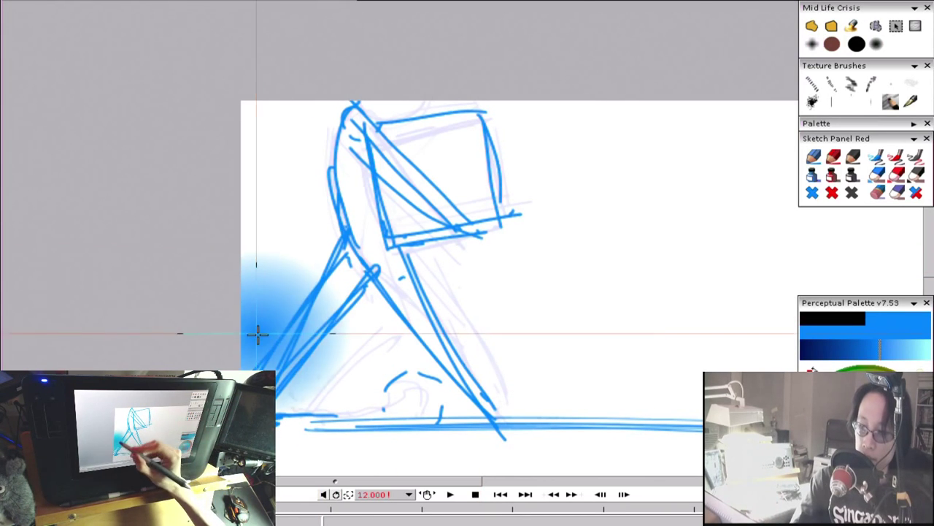
pyautogui.click(362, 311)
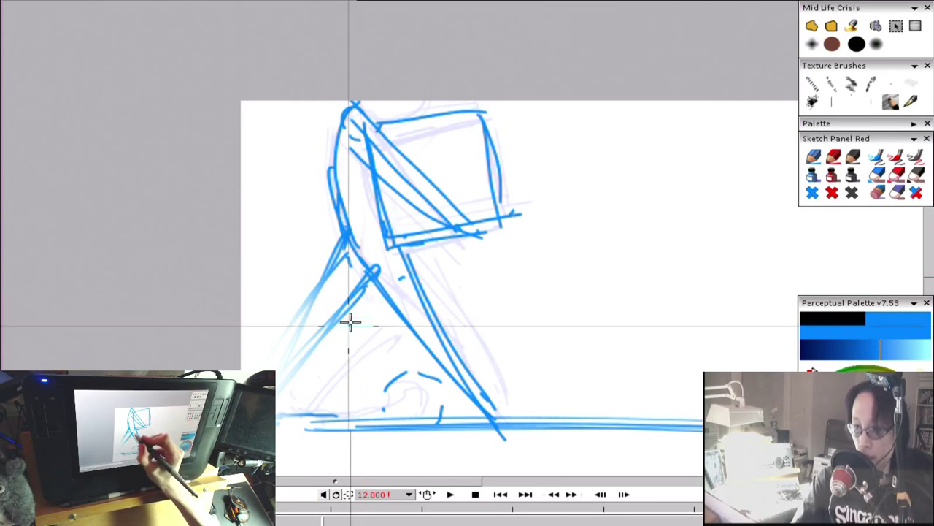
pyautogui.moveTo(350, 316); pyautogui.dragTo(287, 387)
# Add short neck and head strokes above the shoulders, comparing the striding pose with the previous frame.
pyautogui.press('Left')
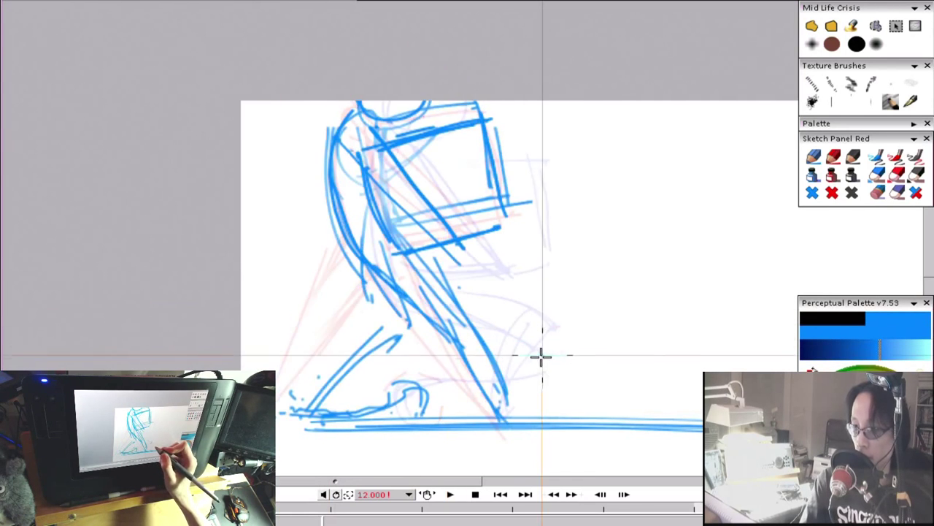
pyautogui.press('Right')
pyautogui.press('Left')
pyautogui.press('Right')
pyautogui.press('Left')
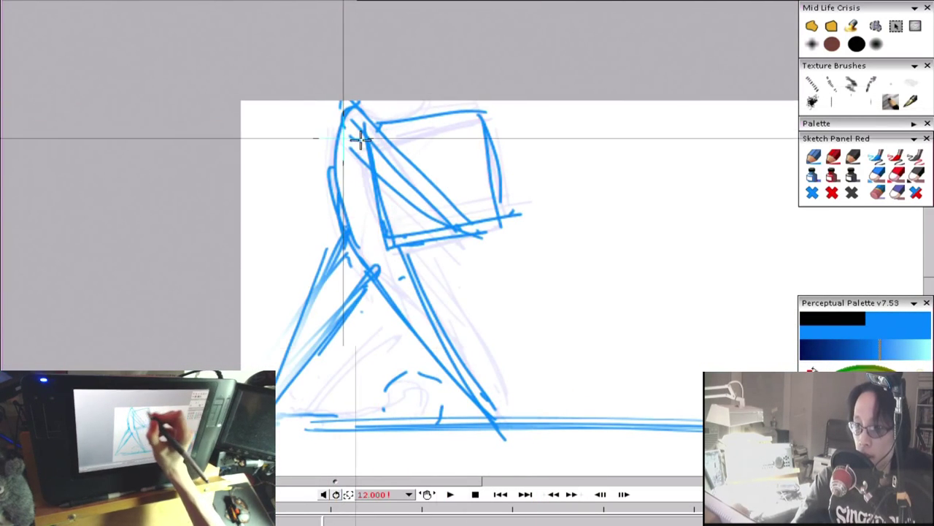
pyautogui.press('Right')
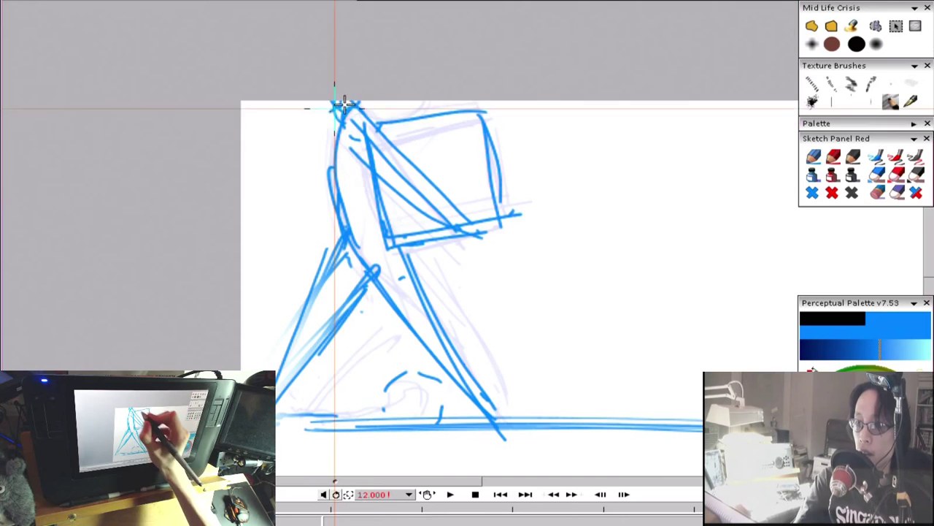
pyautogui.press('Left')
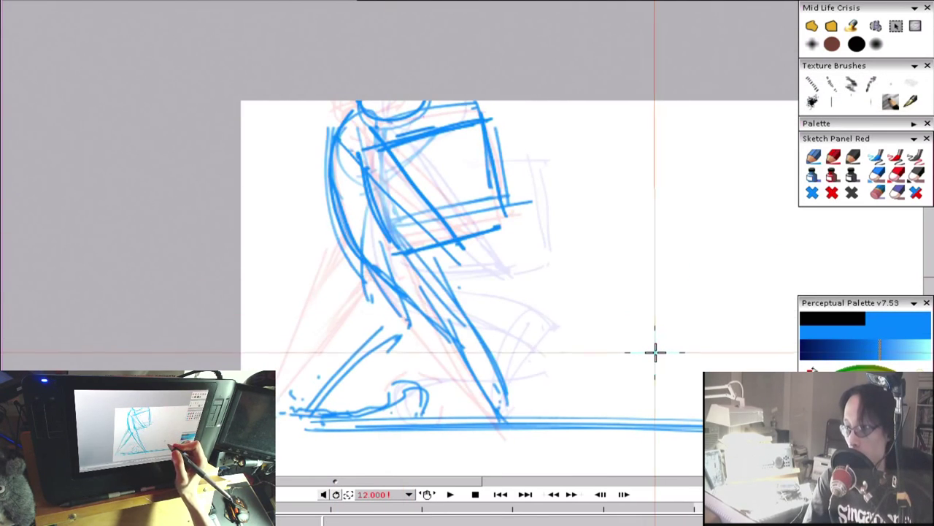
# Flip back and forth through the whole sequence to check the motion from bending over the box to striding.
pyautogui.press('Right')
pyautogui.press('Right')
pyautogui.press('Left')
pyautogui.press('Right')
pyautogui.press('Left')
pyautogui.press('Left')
pyautogui.press('Left')
pyautogui.press('Right')
pyautogui.press('Right')
pyautogui.press('Right')
pyautogui.press('Right')
pyautogui.press('Right')
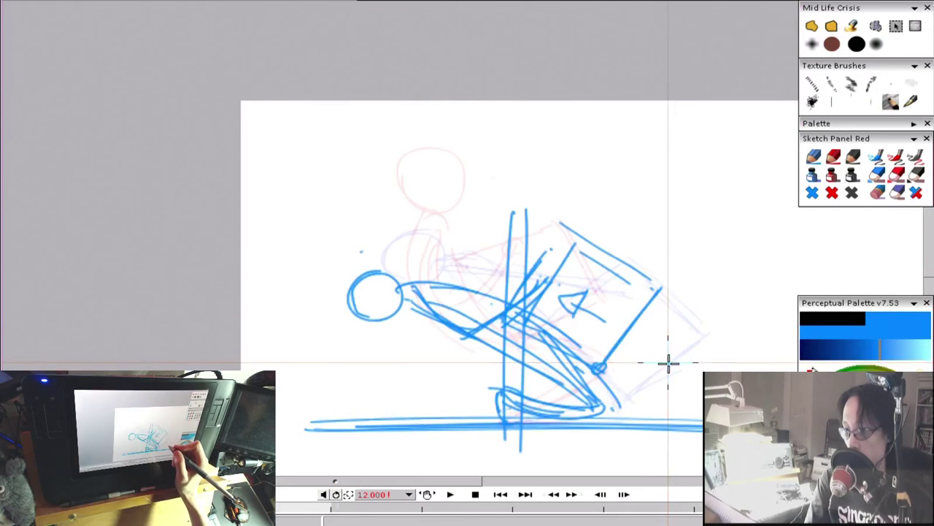
pyautogui.press('Right')
pyautogui.press('Right')
pyautogui.press('Right')
pyautogui.press('Right')
pyautogui.press('Right')
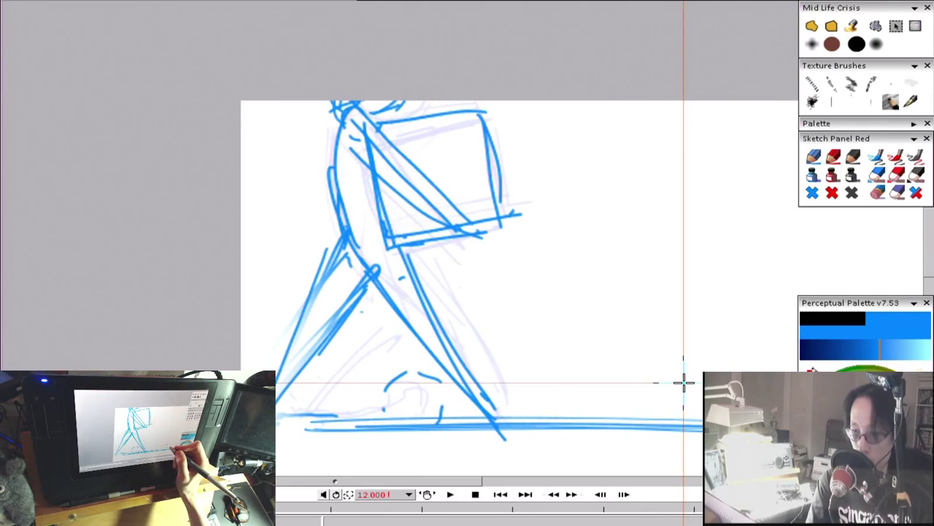
# Step through the frames from the striding pose and back to the bend over the box, comparing the key poses.
pyautogui.moveTo(375, 373)
pyautogui.mouseDown()
pyautogui.moveTo(436, 349)
pyautogui.moveTo(445, 302)
pyautogui.mouseUp()
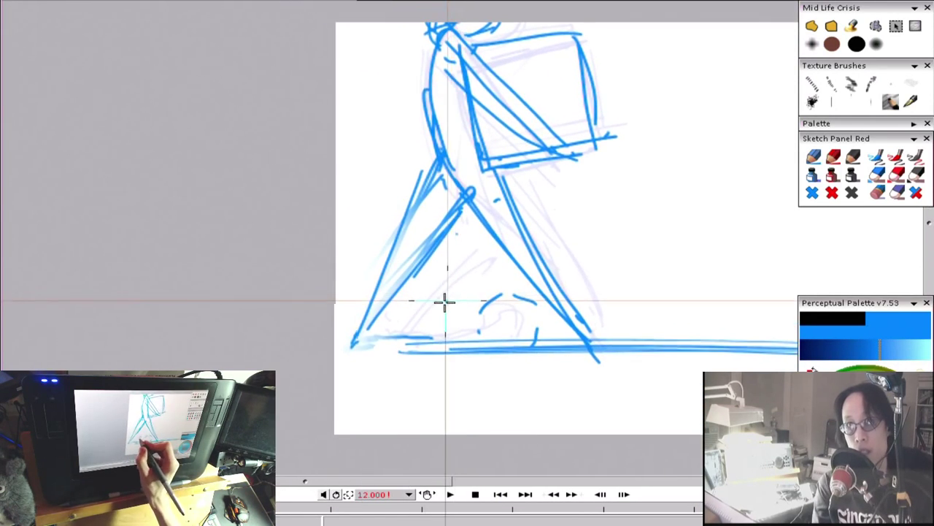
pyautogui.press('Right')
pyautogui.press('Right')
pyautogui.press('Right')
pyautogui.press('Right')
pyautogui.press('Right')
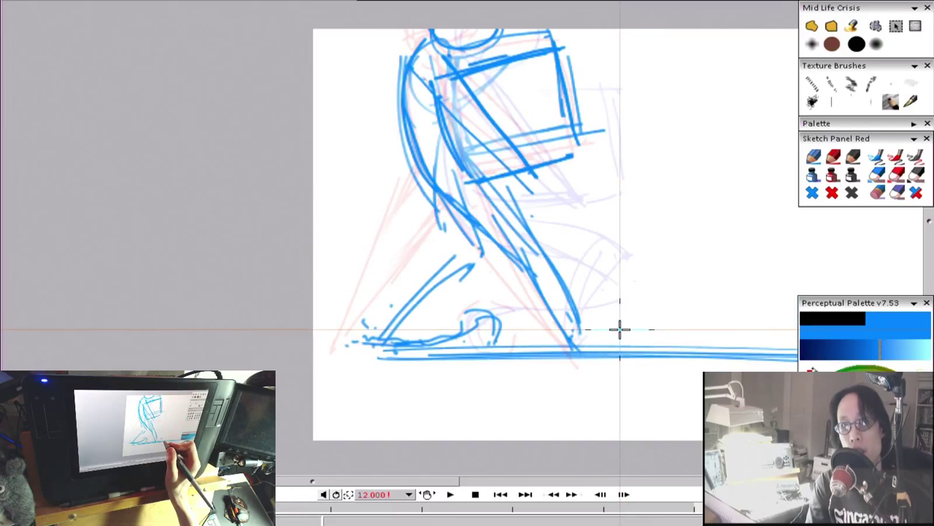
pyautogui.press('Right')
pyautogui.press('Right')
pyautogui.press('Right')
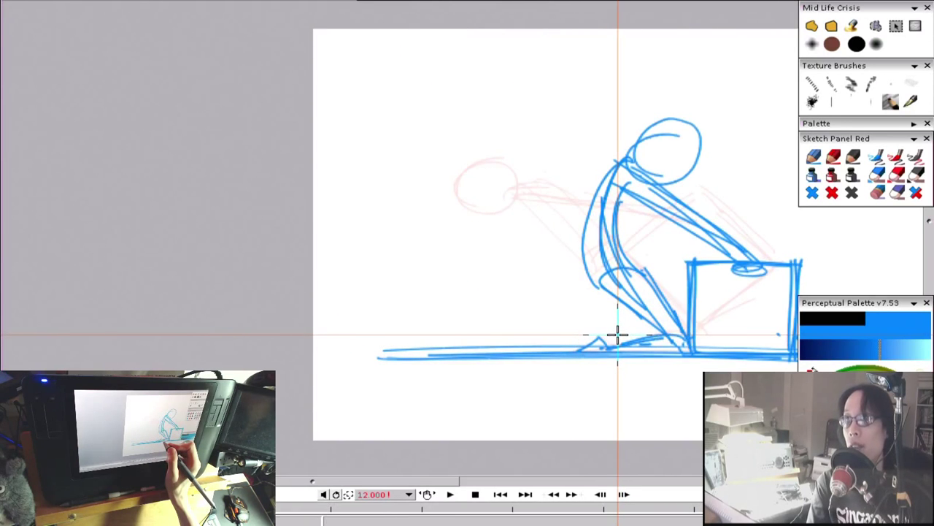
pyautogui.press('Right')
pyautogui.press('Right')
pyautogui.press('Right')
pyautogui.press('Right')
pyautogui.press('Right')
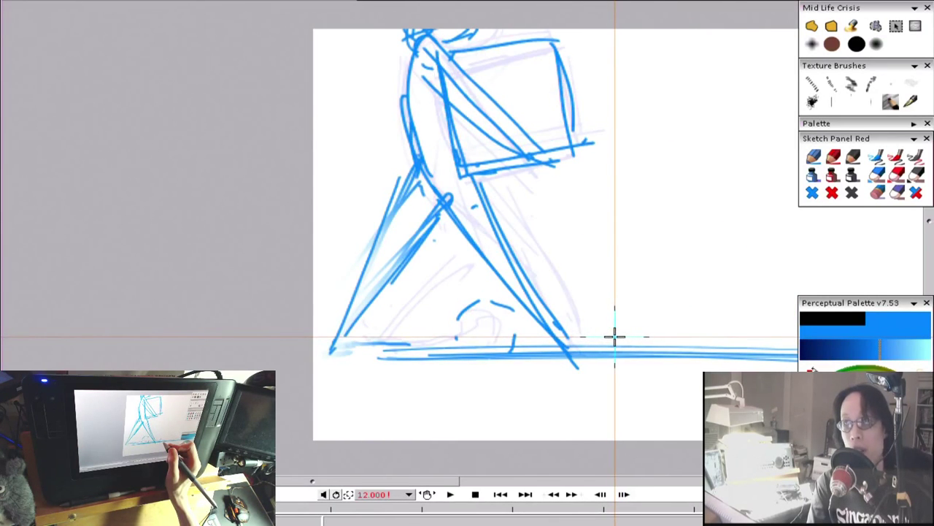
pyautogui.press('Left')
pyautogui.press('Left')
pyautogui.press('Left')
pyautogui.press('Left')
pyautogui.press('Left')
pyautogui.press('Left')
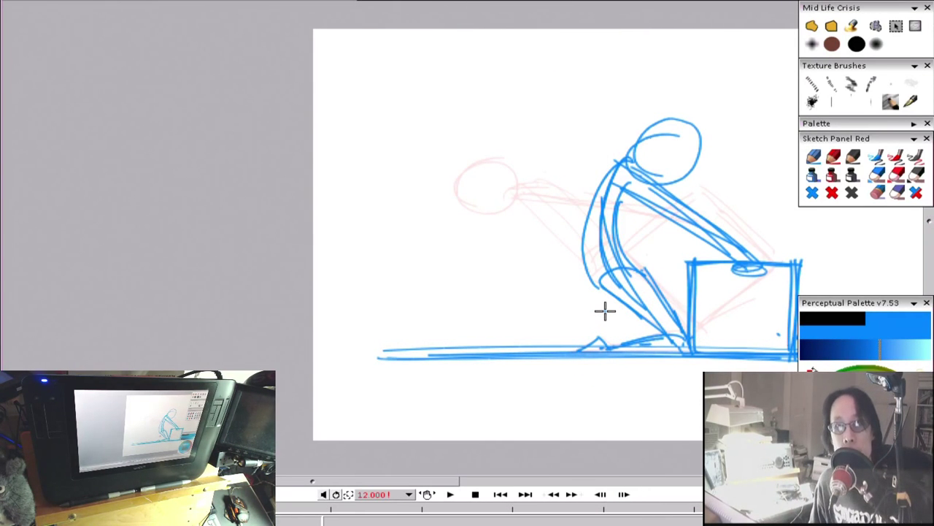
# Cycle repeatedly through the full loop of frames to judge the flow of the tip, squat, lift and step-off.
pyautogui.press('Right')
pyautogui.press('Right')
pyautogui.press('Right')
pyautogui.press('Right')
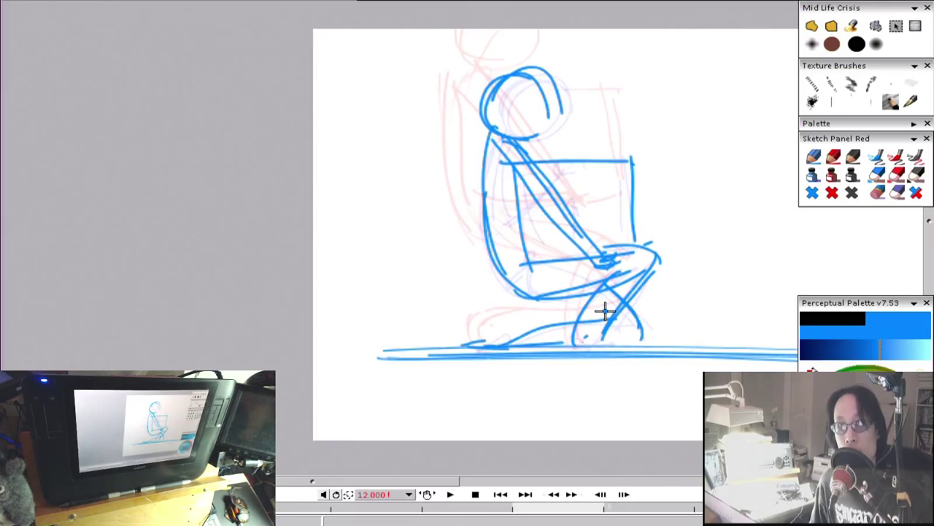
pyautogui.press('Right')
pyautogui.press('Right')
pyautogui.press('Right')
pyautogui.press('Right')
pyautogui.press('Right')
pyautogui.press('Right')
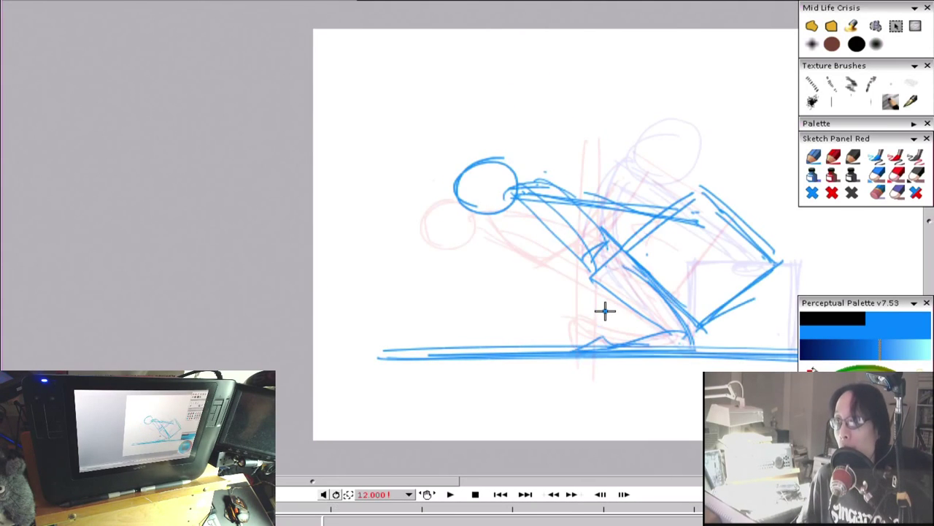
pyautogui.press('Right')
pyautogui.press('Right')
pyautogui.press('Right')
pyautogui.press('Right')
pyautogui.press('Right')
pyautogui.press('Right')
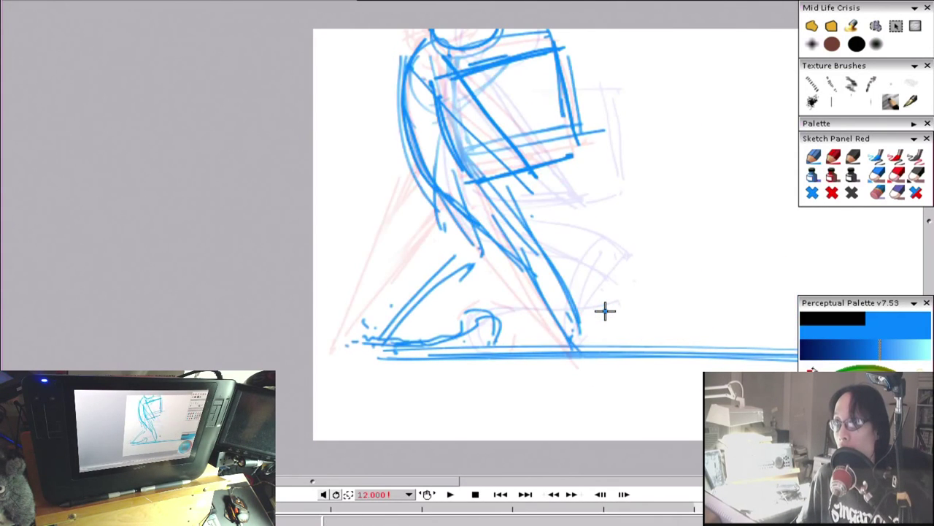
pyautogui.press('Right')
pyautogui.press('Right')
pyautogui.press('Right')
pyautogui.press('Right')
pyautogui.press('Right')
pyautogui.press('Right')
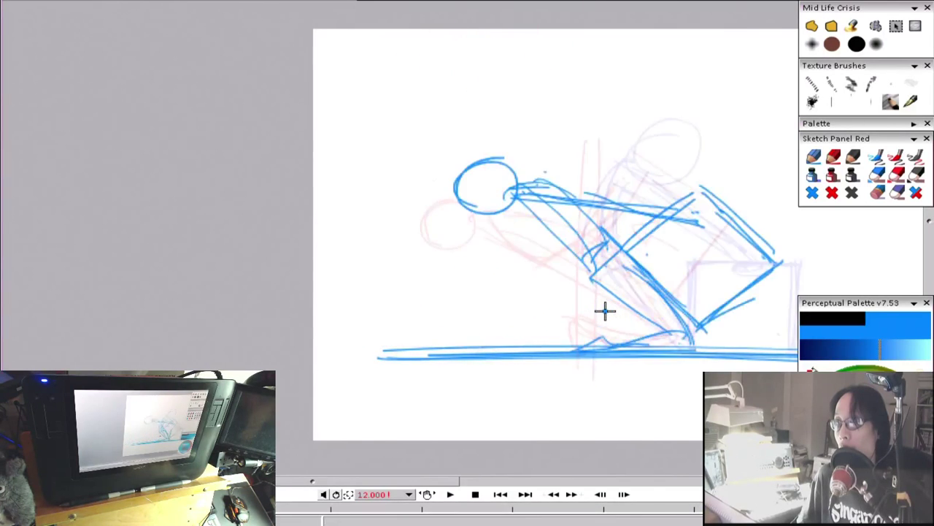
pyautogui.press('Right')
pyautogui.press('Right')
pyautogui.press('Right')
pyautogui.press('Right')
pyautogui.press('Right')
pyautogui.press('Right')
pyautogui.press('Right')
pyautogui.press('Right')
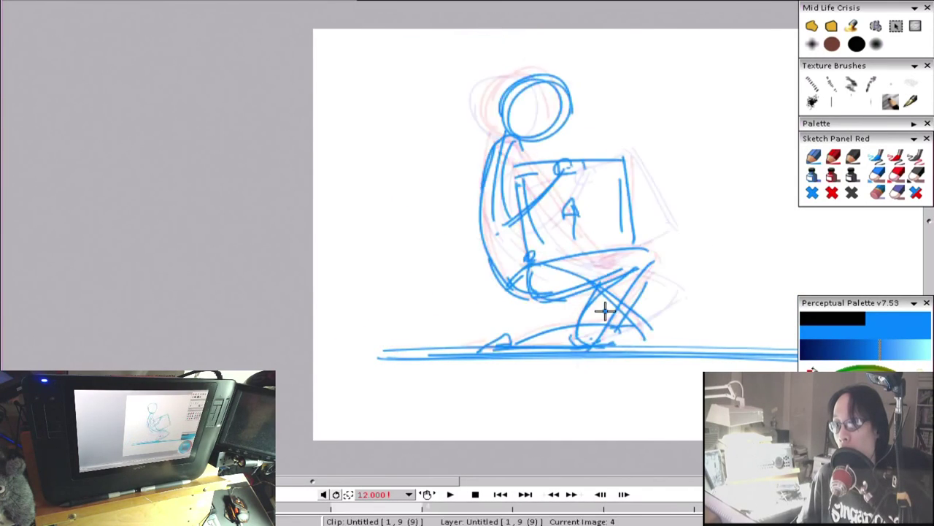
pyautogui.press('Left')
pyautogui.press('Left')
pyautogui.press('Left')
pyautogui.press('Left')
pyautogui.press('Left')
pyautogui.press('Left')
pyautogui.press('Right')
pyautogui.press('Right')
pyautogui.press('Right')
pyautogui.press('Right')
pyautogui.press('Right')
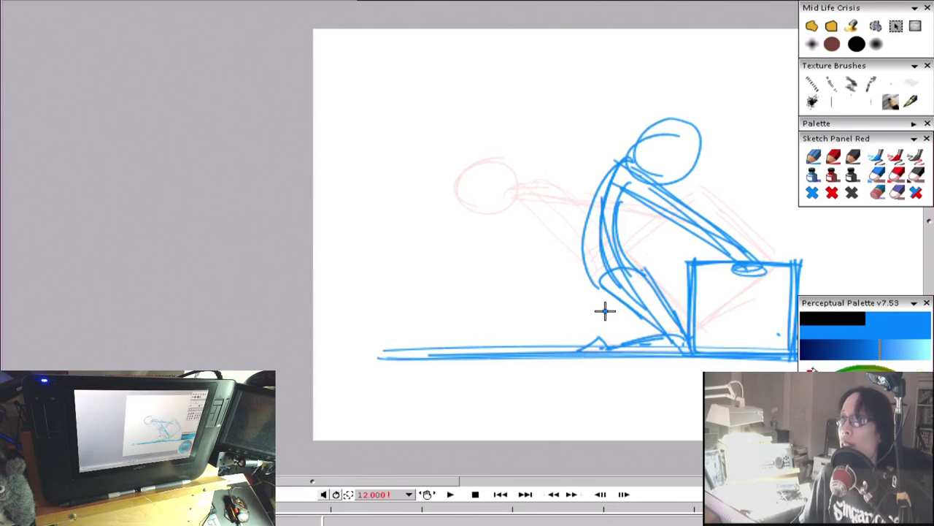
pyautogui.press('Right')
pyautogui.press('Right')
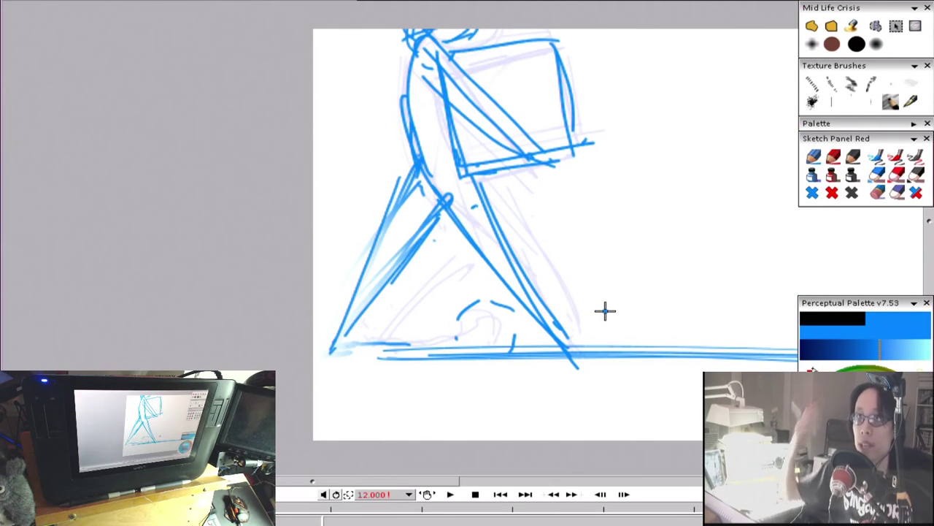